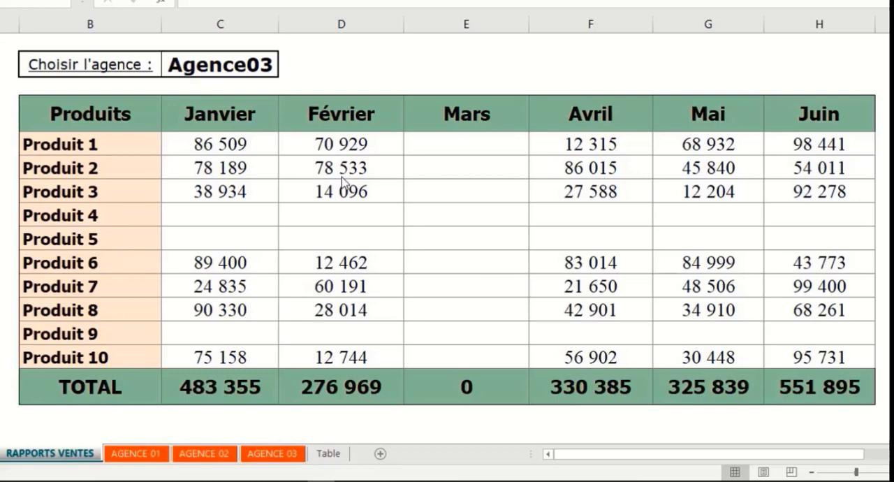
Step: Review the sales tables on the AGENCE 01, AGENCE 02 and AGENCE 03 sheets, and return to the RAPPORTS VENTES sheet
left_click(466, 64)
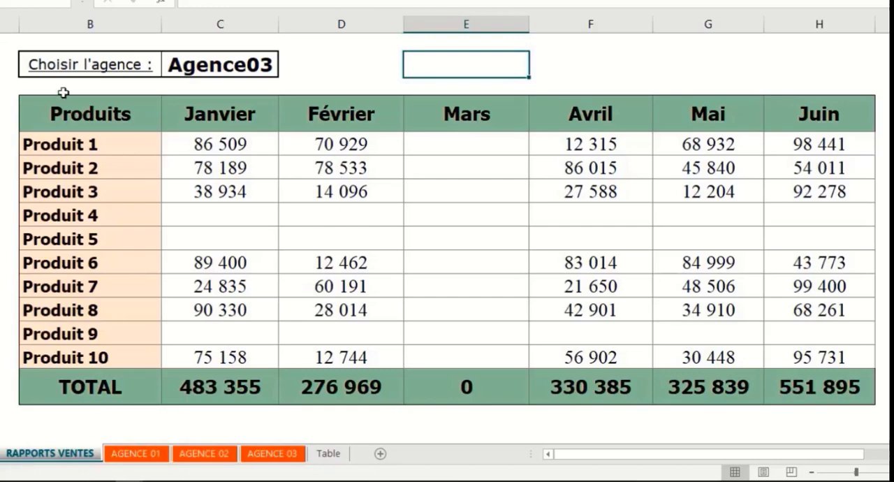
left_click(143, 454)
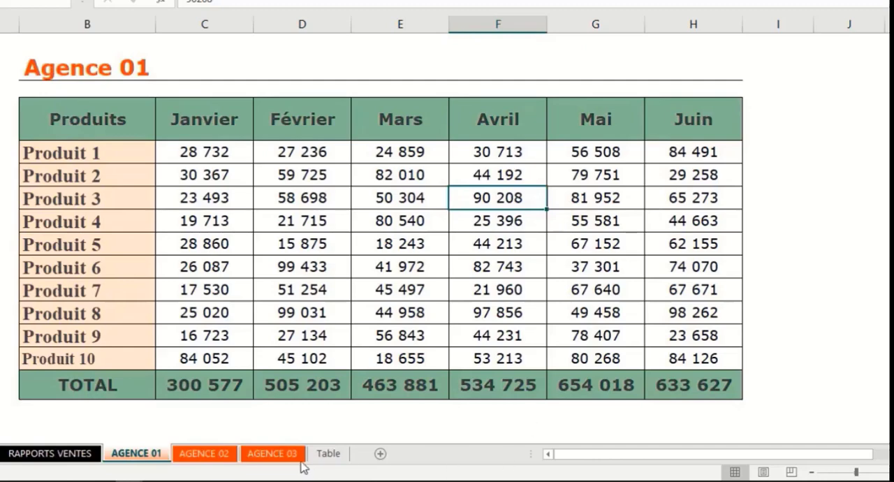
left_click(213, 456)
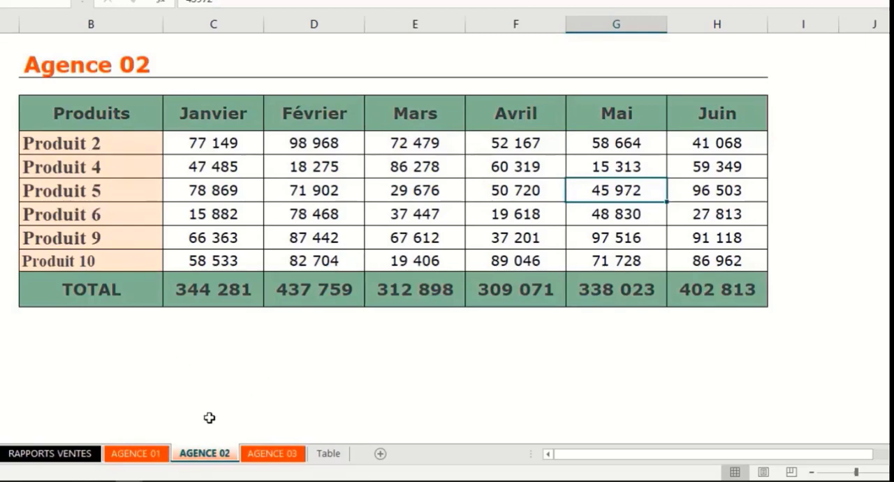
left_click(273, 453)
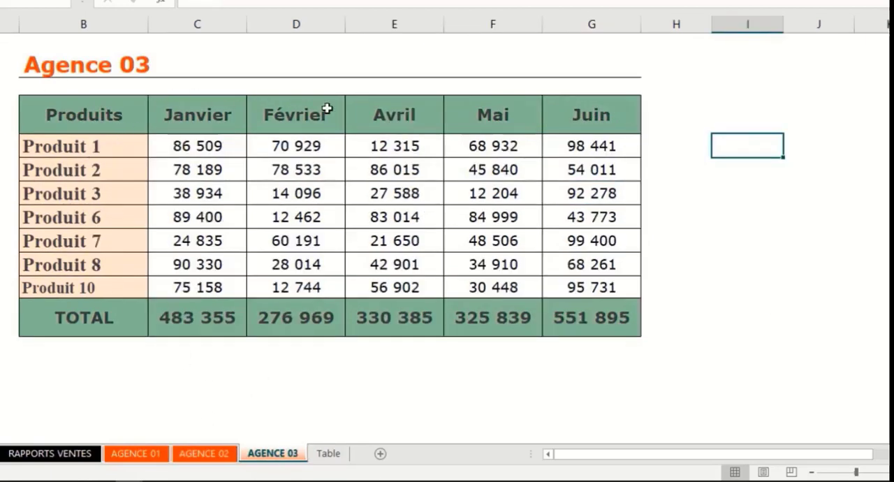
left_click(50, 453)
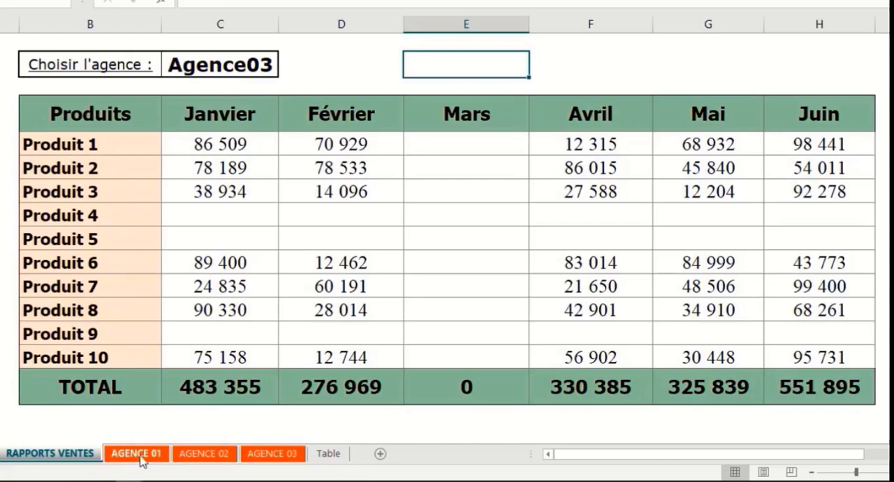
Step: Switch the report's agency selection to Agence01, Agence03 and Agence02 in turn to examine each agency's sales figures
left_click(102, 184)
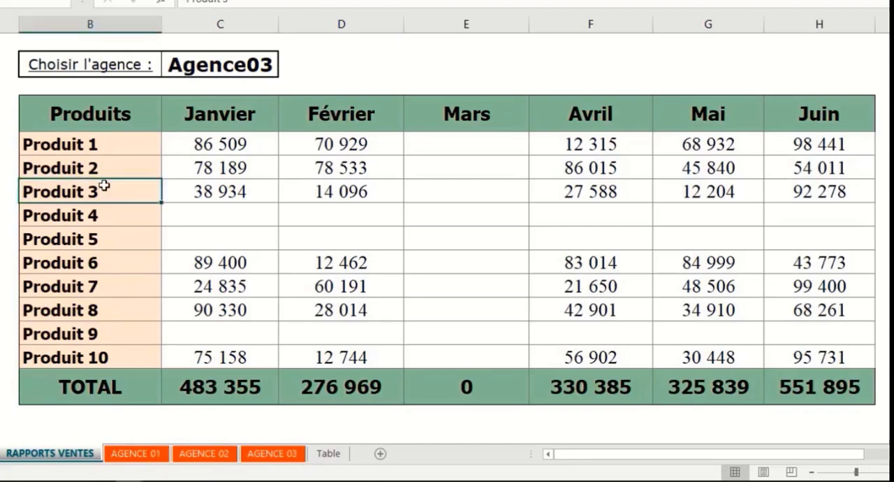
left_click(246, 64)
left_click(285, 70)
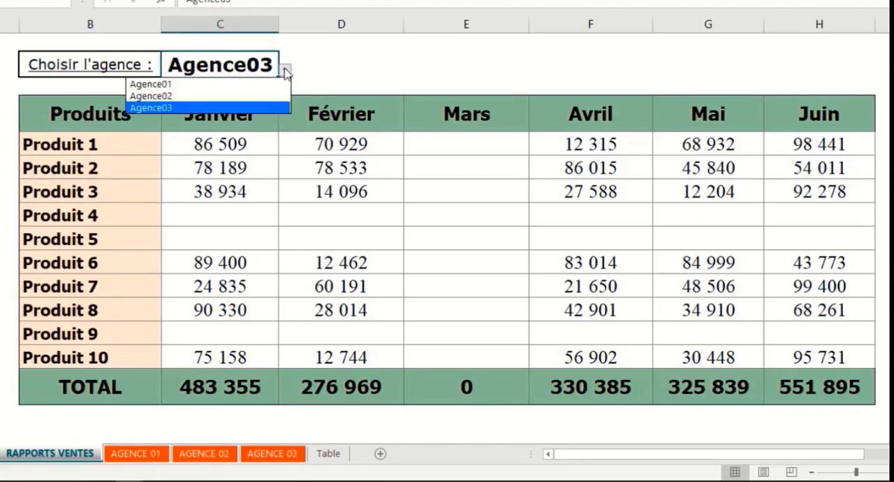
left_click(189, 86)
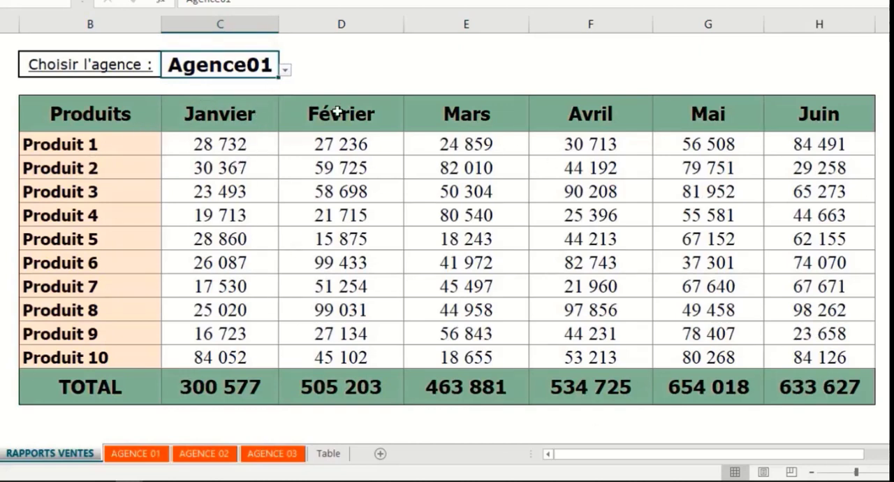
left_click(285, 69)
left_click(208, 105)
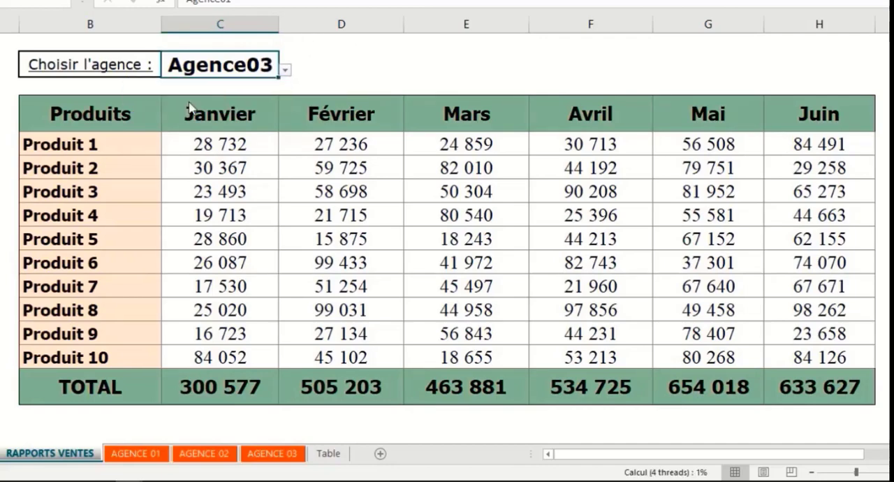
left_click(284, 70)
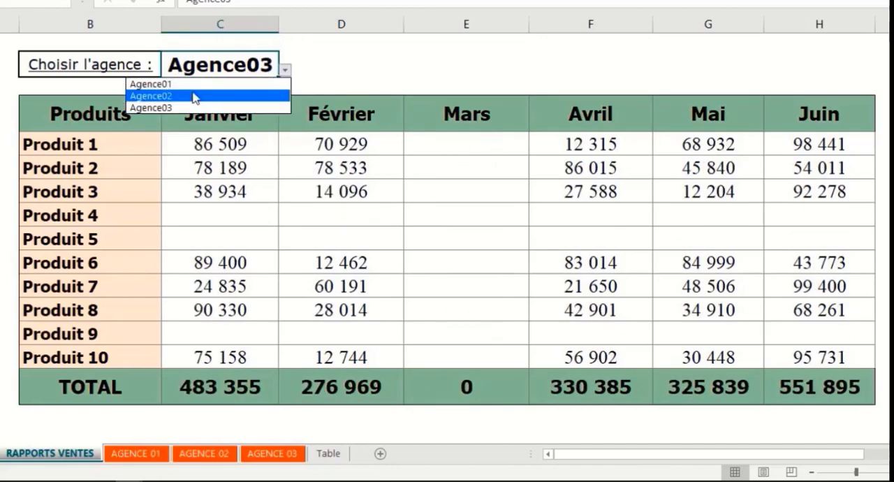
left_click(194, 95)
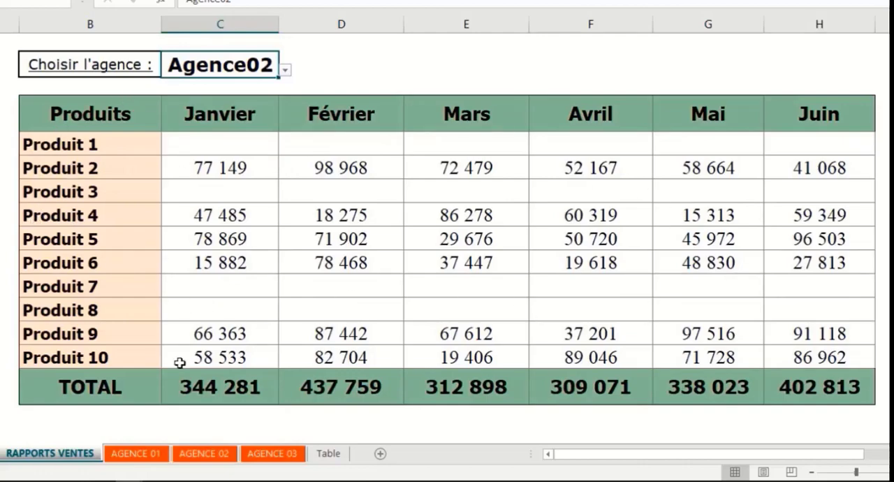
Step: Compare the product lists and month columns across the AGENCE 01, AGENCE 02 and AGENCE 03 sheets
left_click(138, 455)
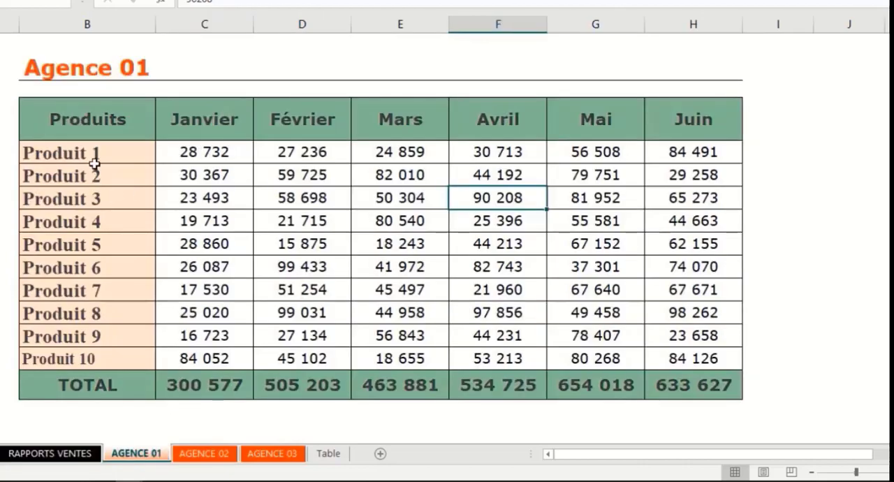
left_click(223, 459)
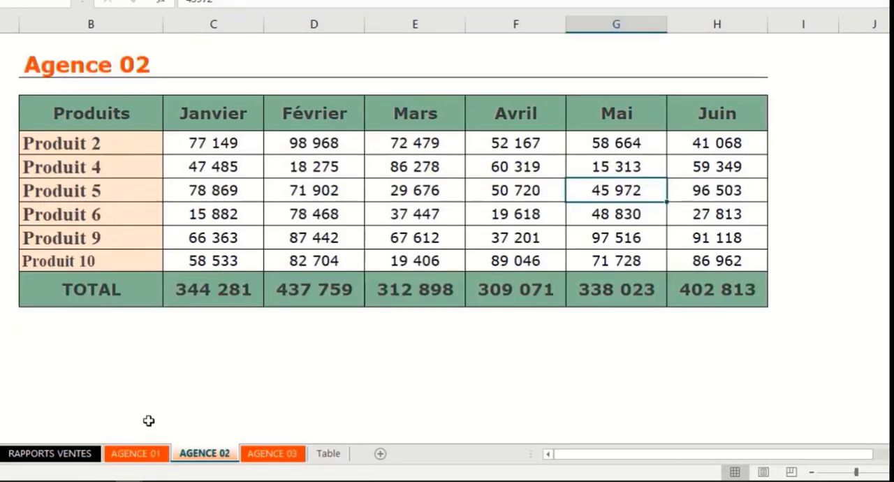
left_click(145, 453)
left_click(257, 461)
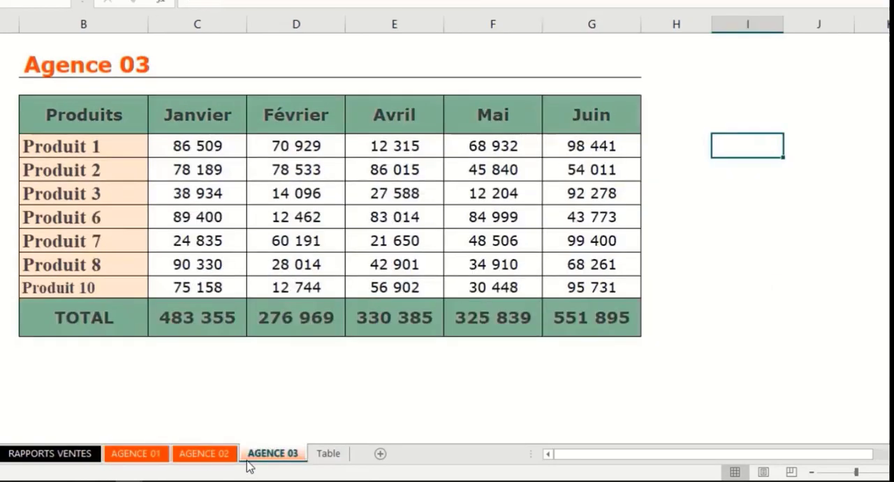
left_click(194, 454)
left_click(148, 454)
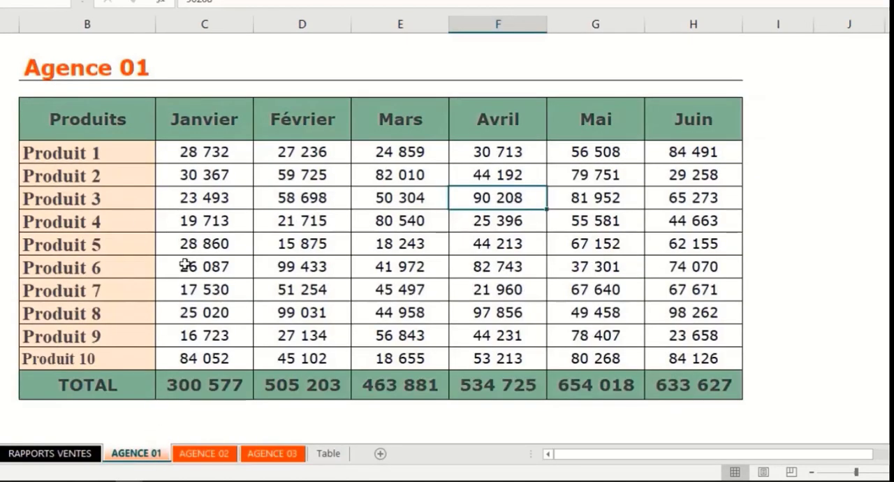
left_click(278, 457)
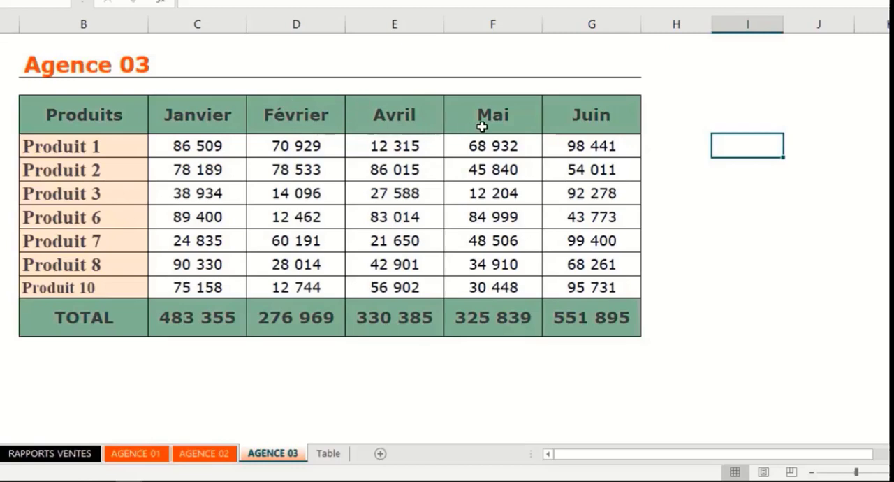
Step: Set the agency on the RAPPORTS VENTES sheet to Agence03 and check the Mars column for Produit 1 to Produit 10
left_click(49, 453)
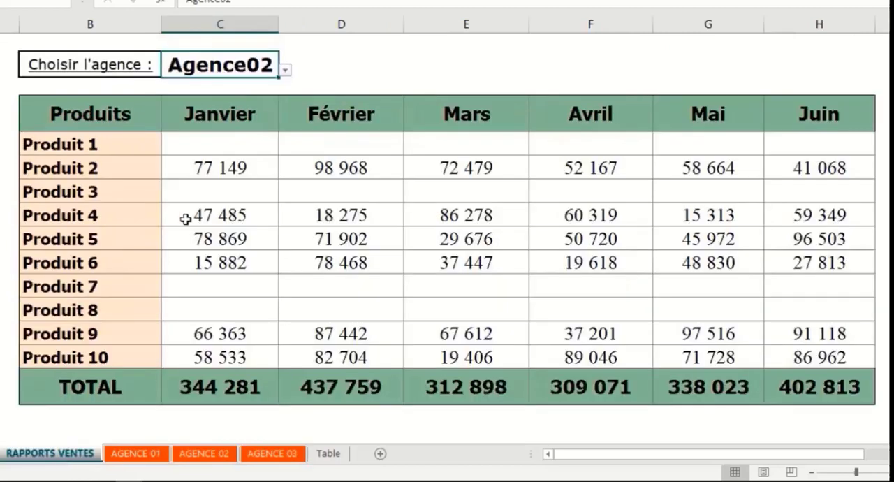
left_click(285, 69)
left_click(178, 108)
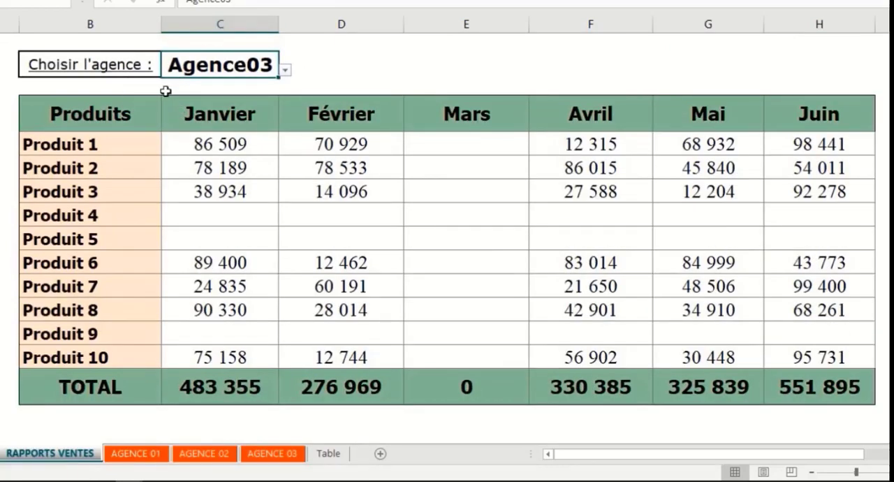
left_click_drag(444, 142, 468, 346)
left_click(513, 68)
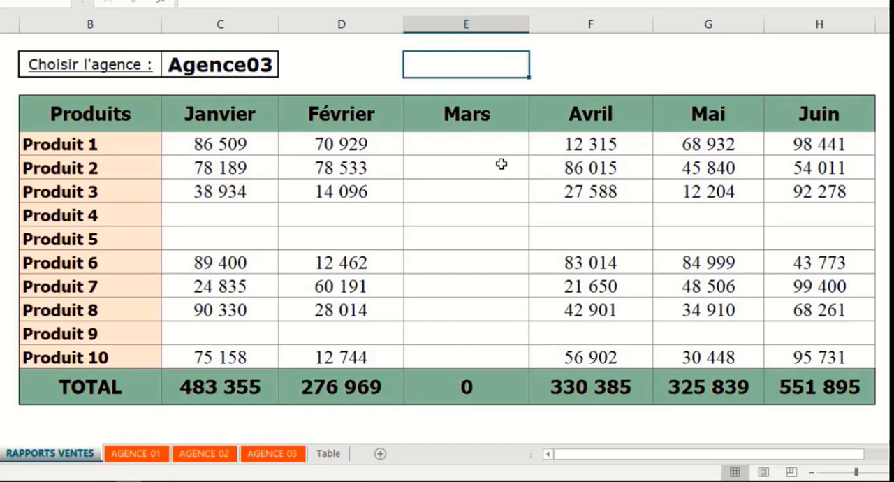
Step: Examine how the table layouts differ between the three agency sheets, and go back to the RAPPORTS VENTES sheet
left_click(260, 455)
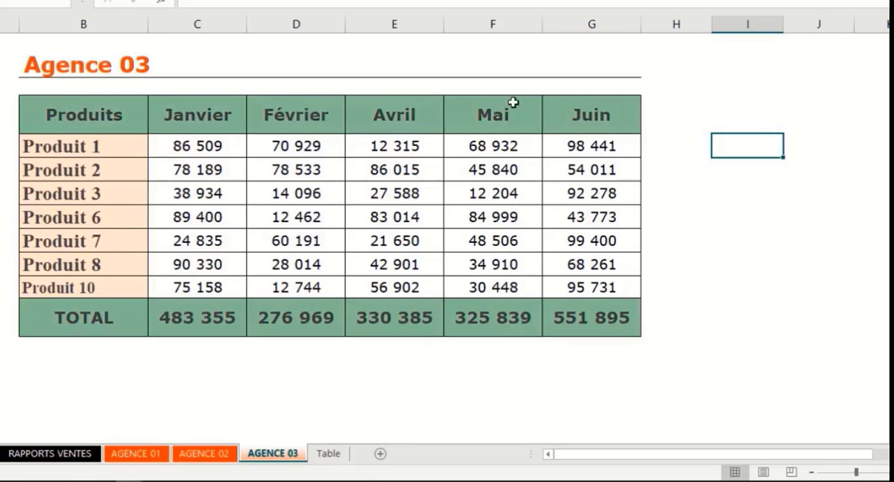
left_click(203, 453)
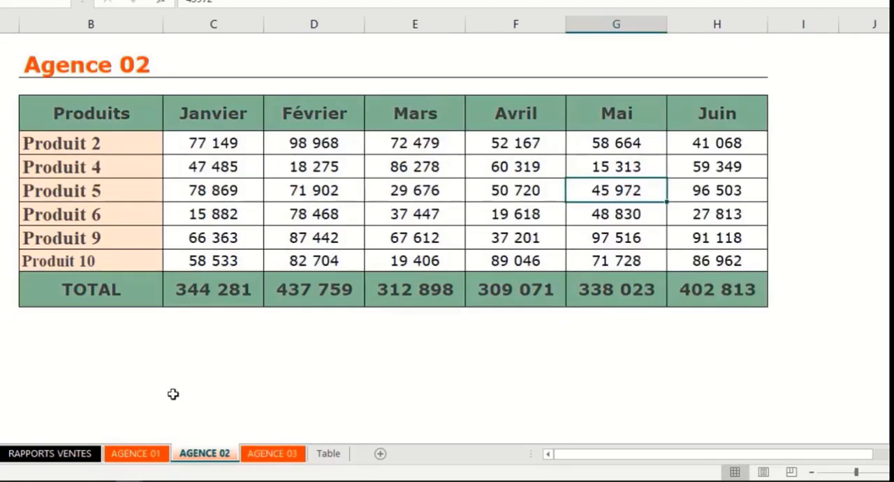
left_click(143, 455)
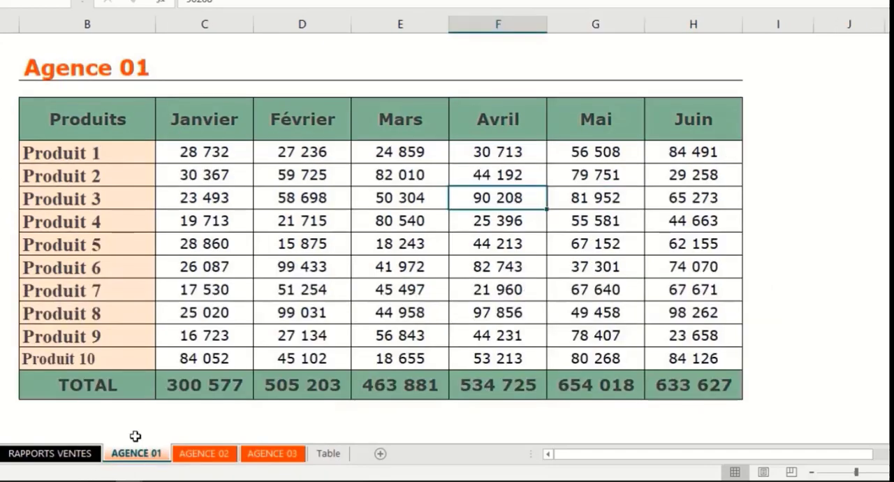
left_click(206, 456)
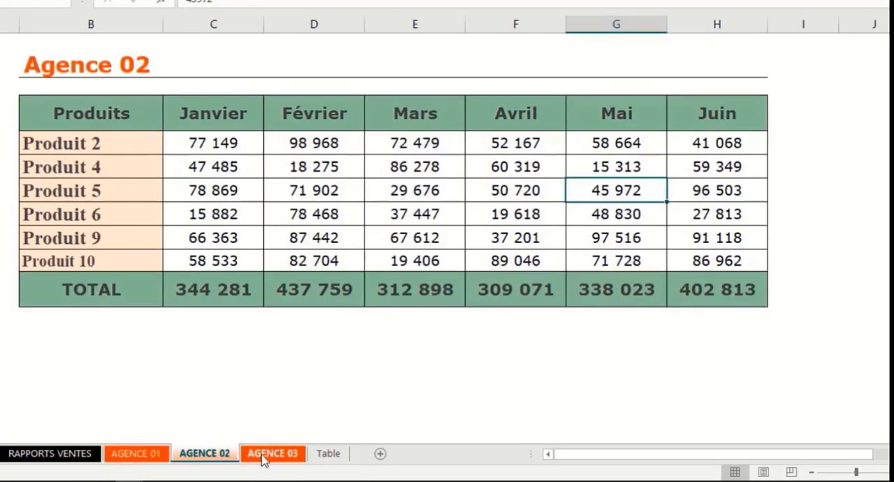
left_click(262, 457)
left_click(134, 455)
left_click(203, 454)
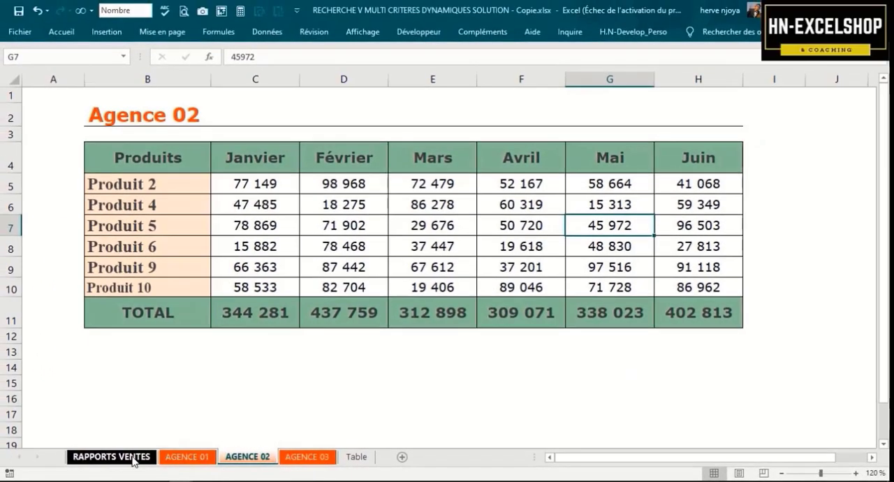
left_click(133, 457)
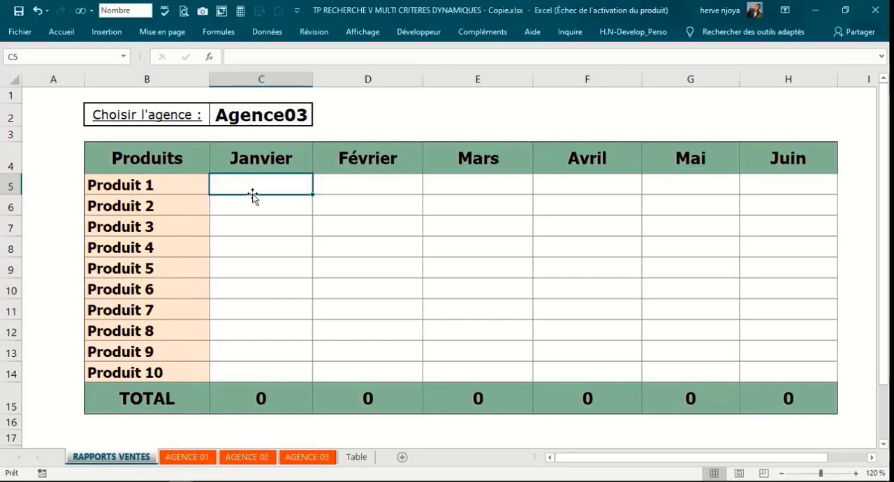
type("=reche")
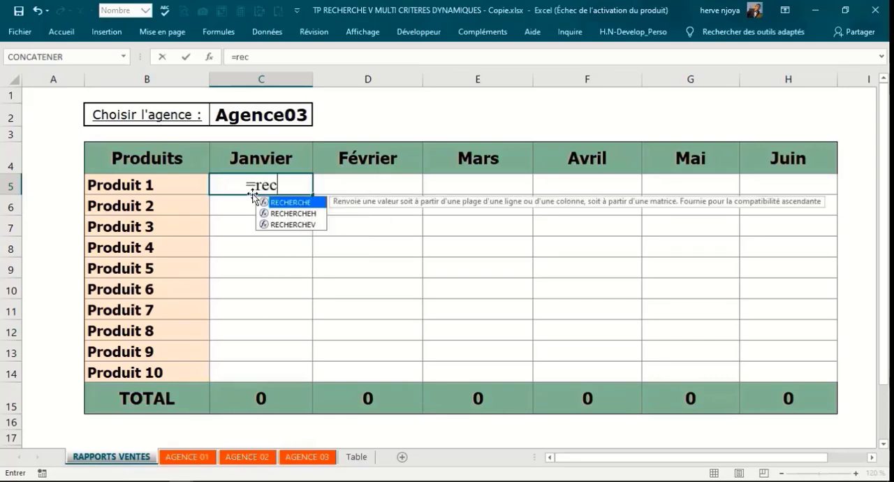
key("Down")
key("Down")
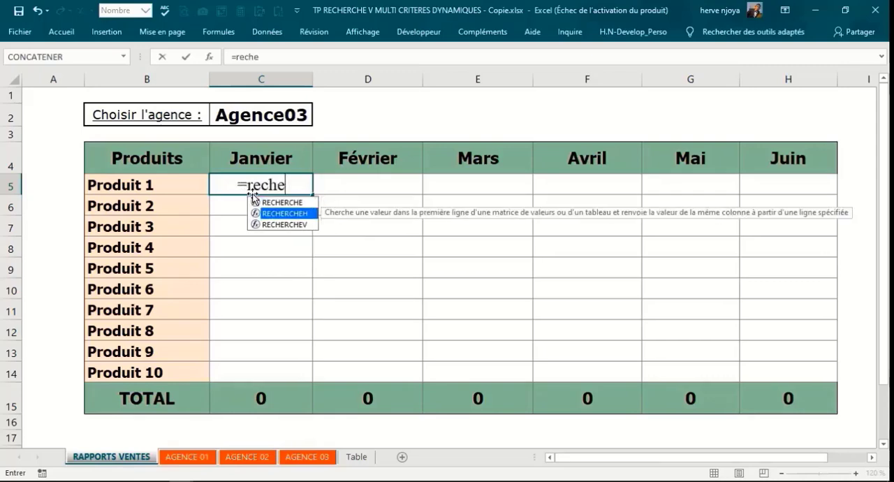
key("Tab")
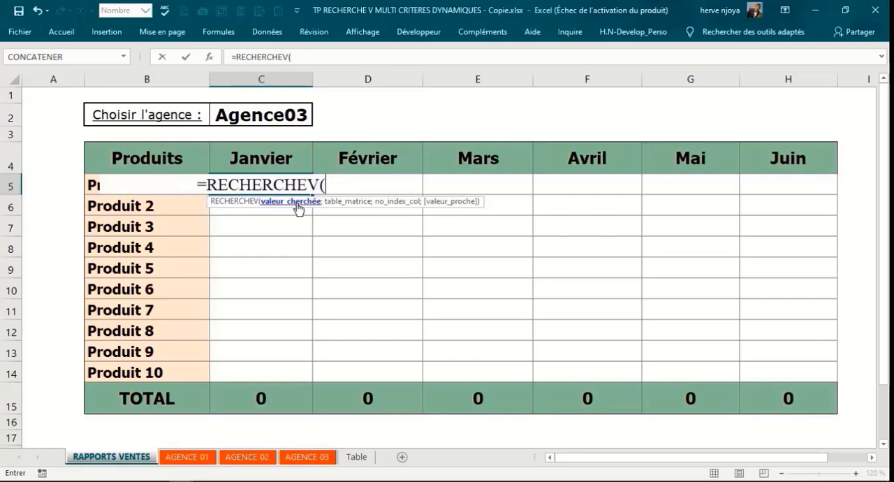
key("BackSpace")
key("BackSpace")
key("BackSpace")
key("BackSpace")
key("BackSpace")
key("BackSpace")
key("BackSpace")
key("BackSpace")
key("BackSpace")
key("BackSpace")
key("BackSpace")
key("BackSpace")
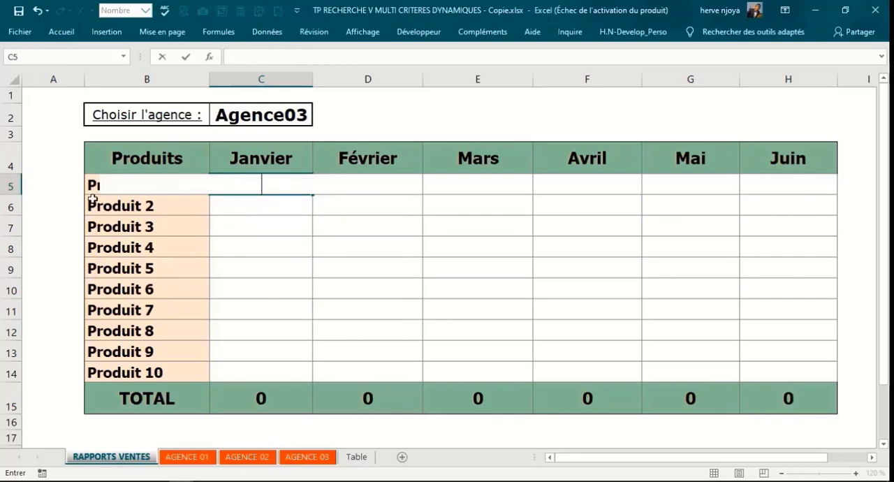
left_click(46, 184)
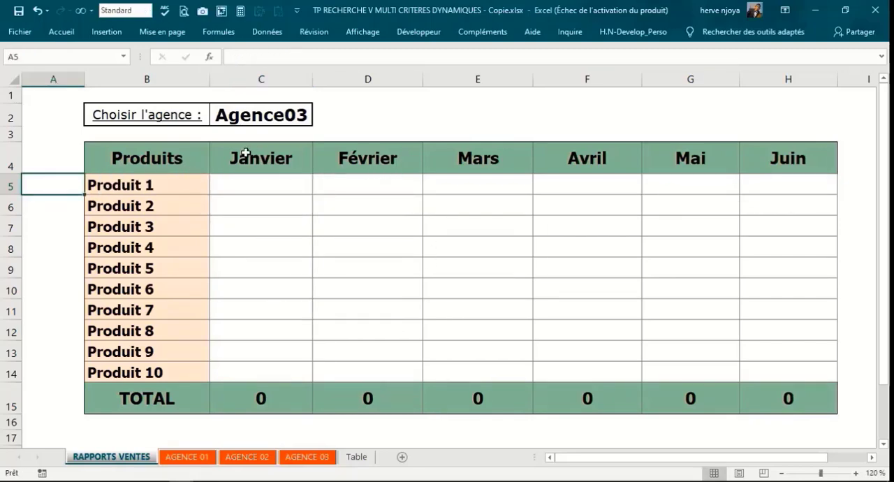
Step: Compare the report's product list in B5:B14 with the products on the AGENCE 01 and AGENCE 02 sheets
left_click(164, 185)
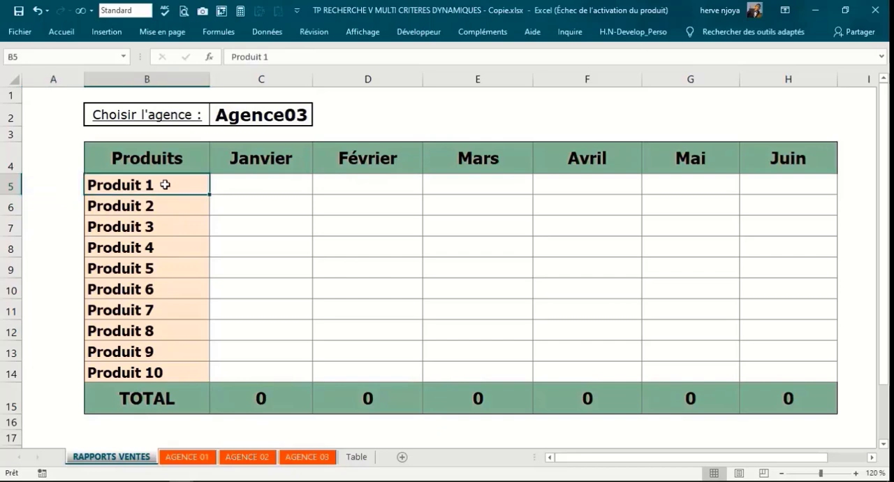
left_click(160, 207)
left_click_drag(169, 186, 168, 372)
key("ctrl+Page_Down")
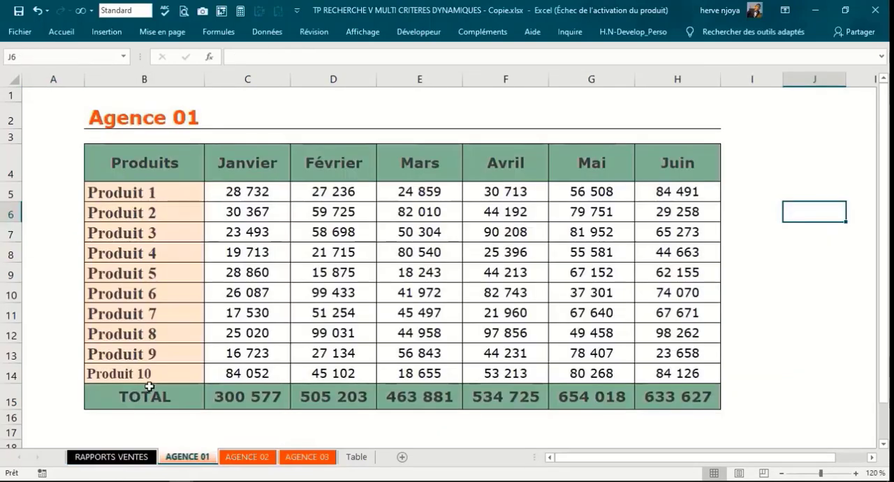
key("ctrl+Page_Down")
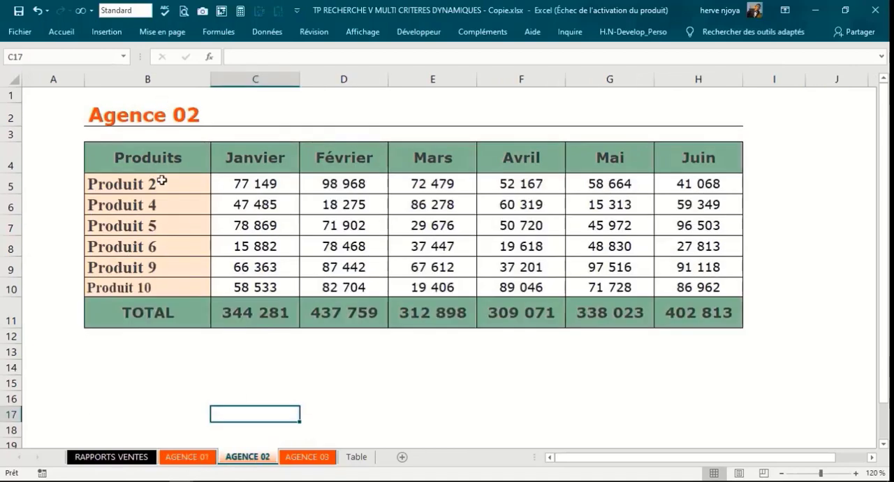
left_click(110, 457)
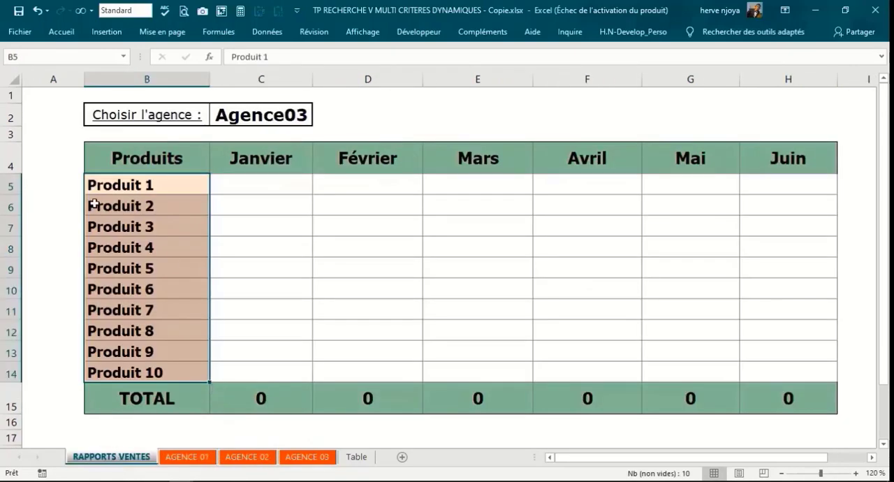
left_click(63, 186)
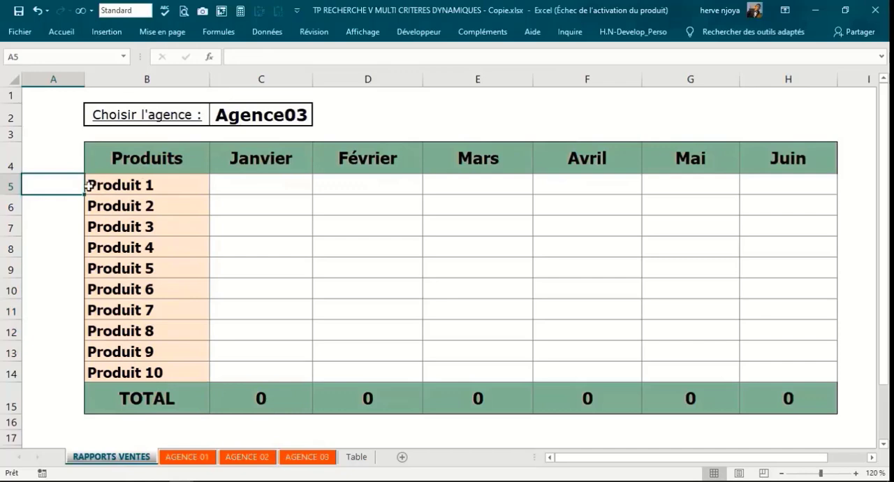
Step: Fill A5:A14 with the cell labels B5 to B14 beside the product list, and clear them again
type("B5")
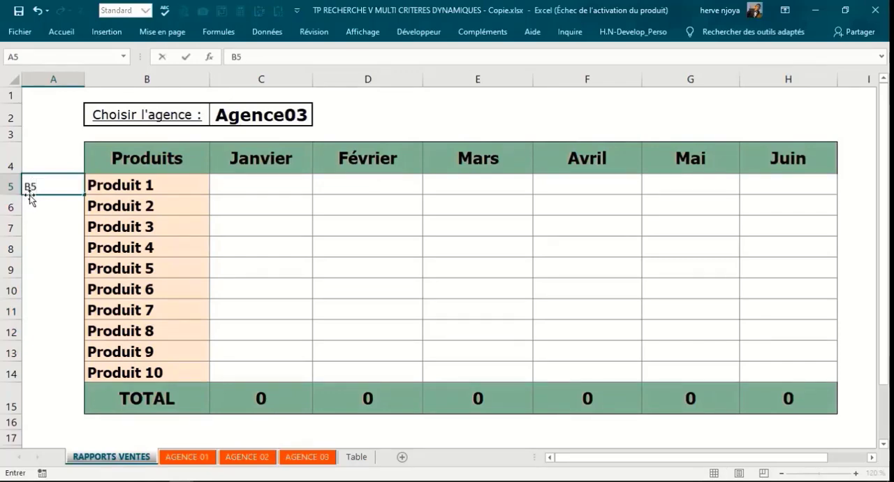
key("Return")
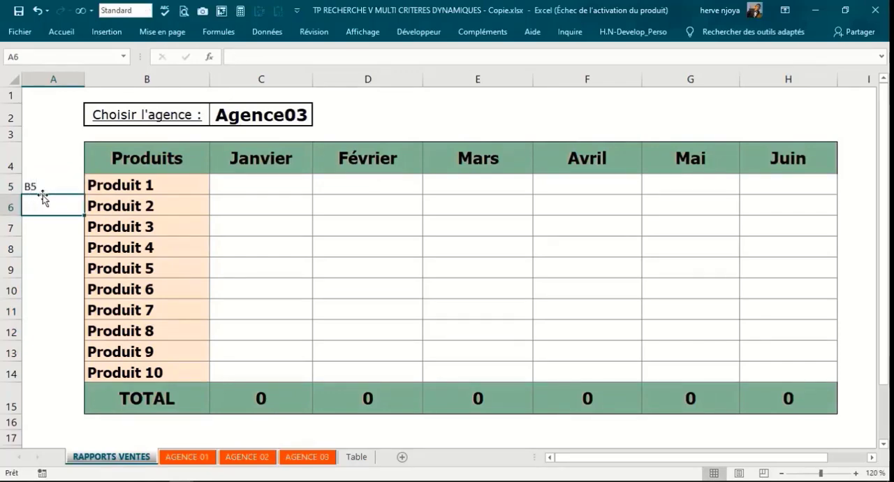
left_click(57, 187)
left_click_drag(84, 194, 72, 376)
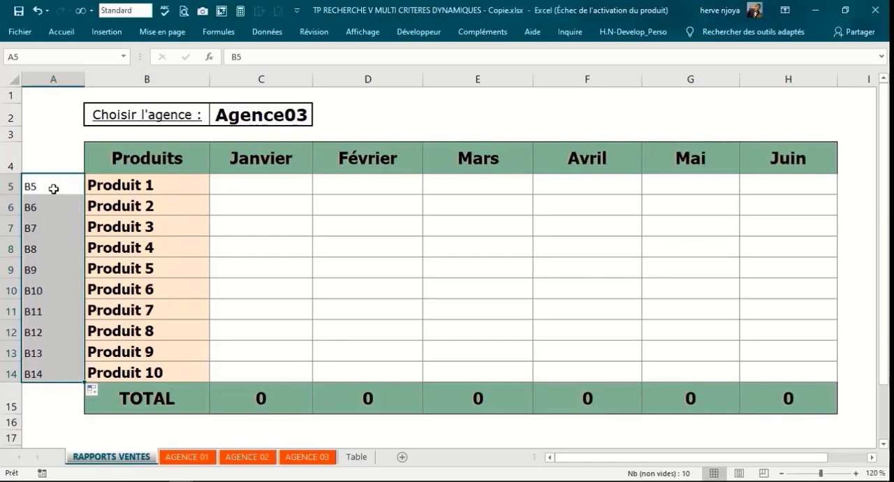
key("Delete")
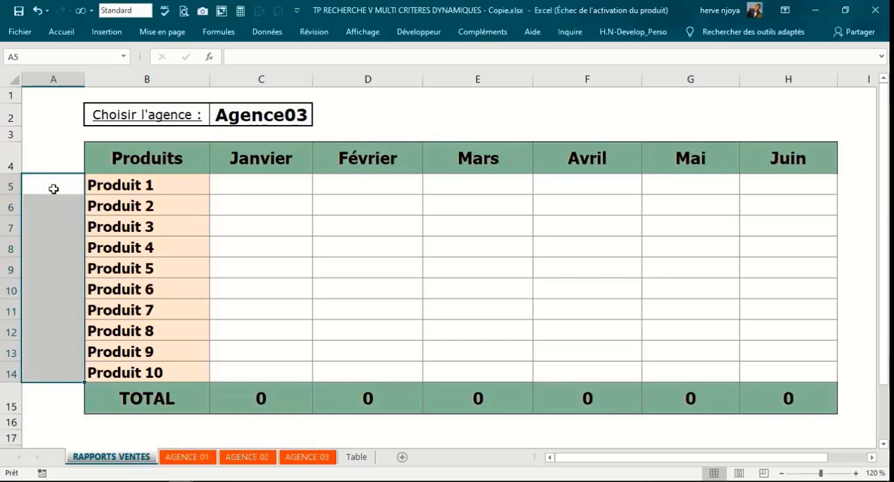
Step: Start a RECHERCHEV formula in C5 with the product cell as lookup value, locking only its column as $B5
left_click(240, 190)
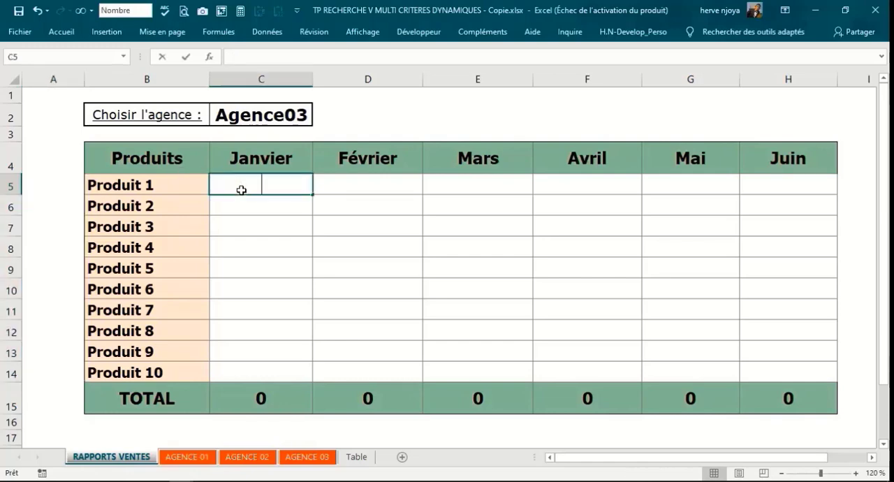
type("=RECH")
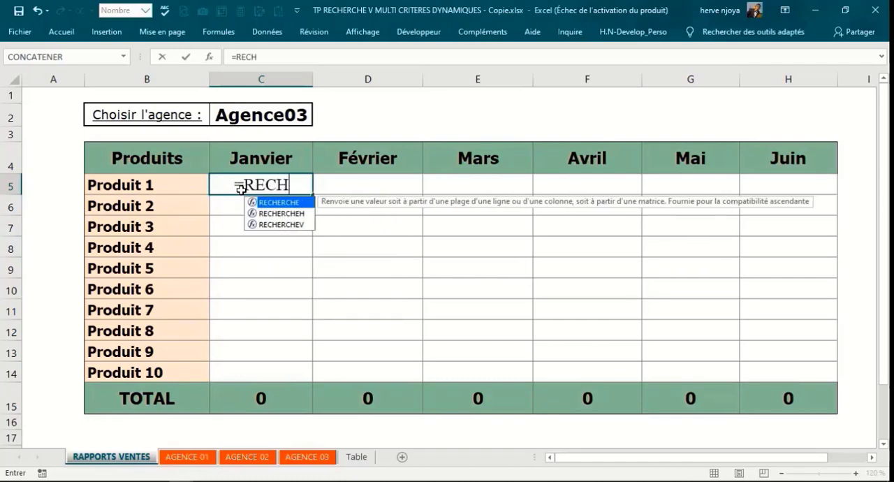
key("Down")
key("Down")
key("Tab")
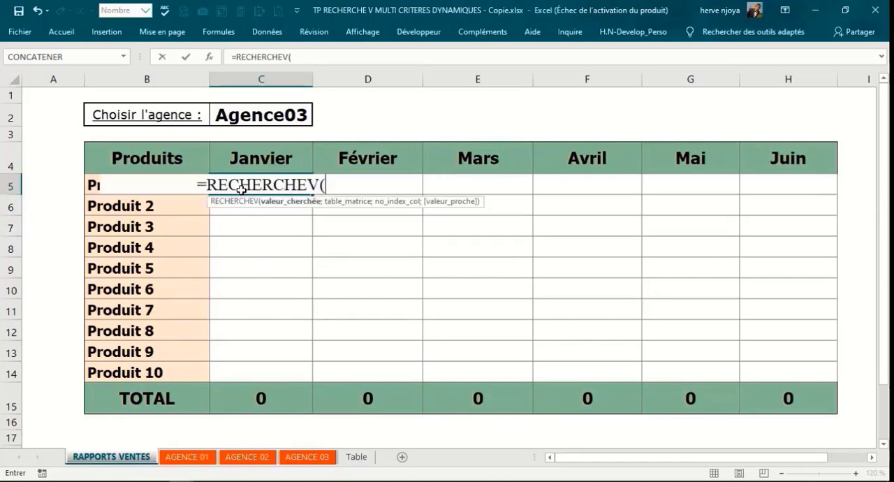
left_click(95, 184)
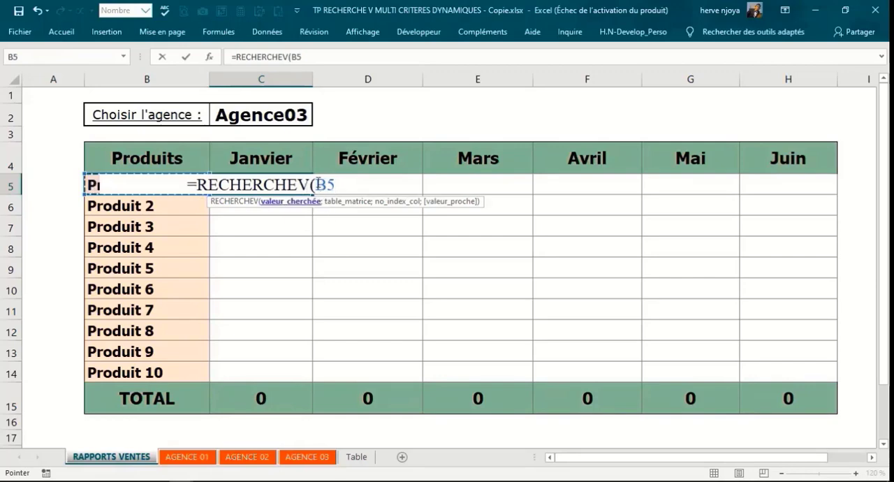
key("F4")
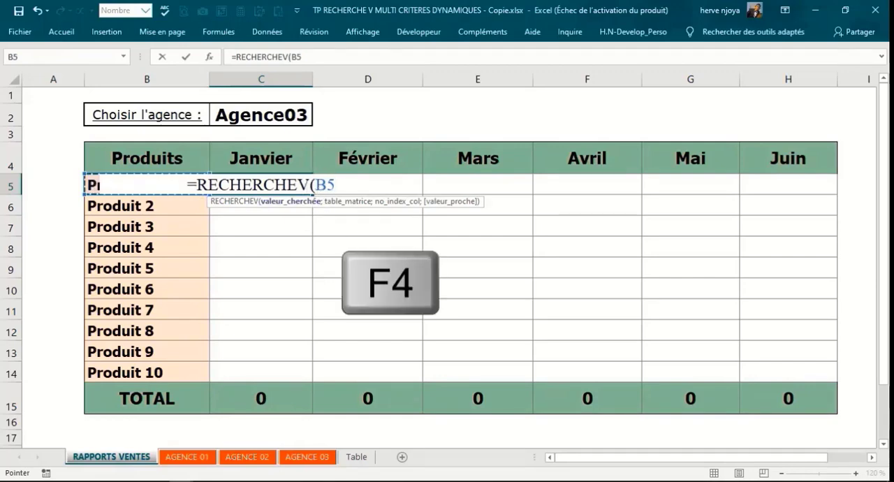
key("F4")
key("F4")
key("F4")
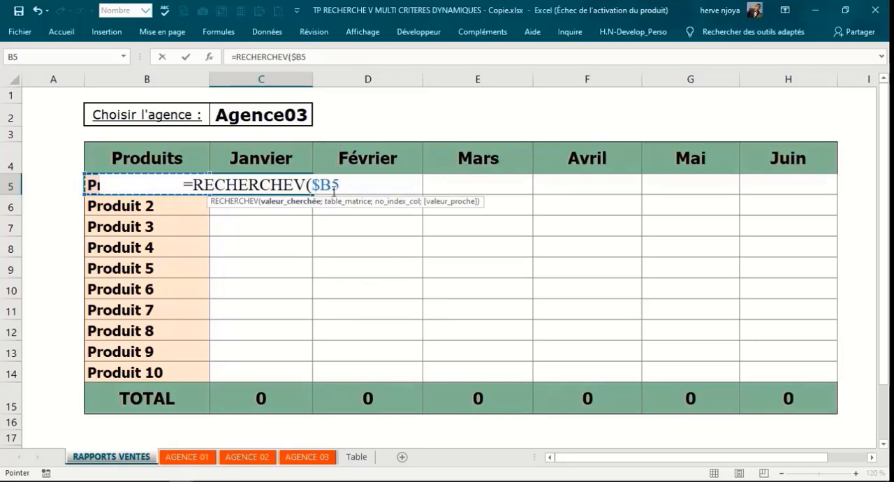
Step: Complete the C5 formula as =RECHERCHEV($B5;;;FAUX), leaving the table and column-index arguments empty and using an exact match
type(";")
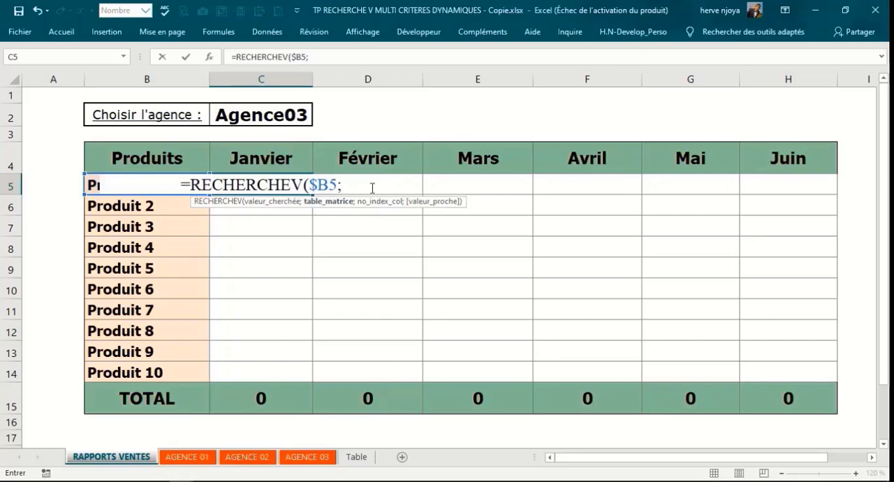
type(";")
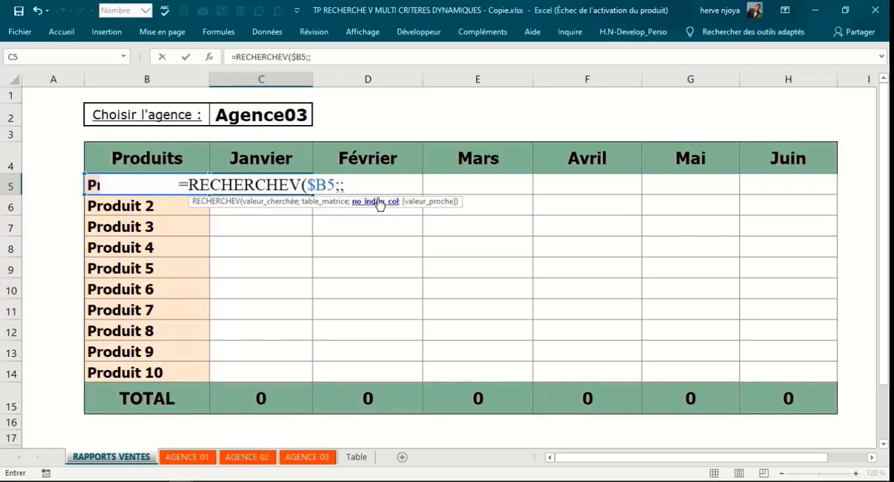
type(";")
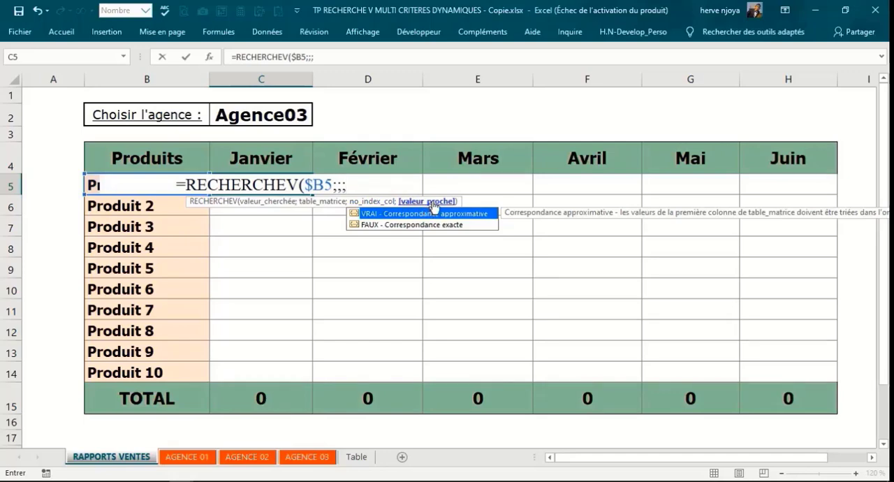
double_click(402, 227)
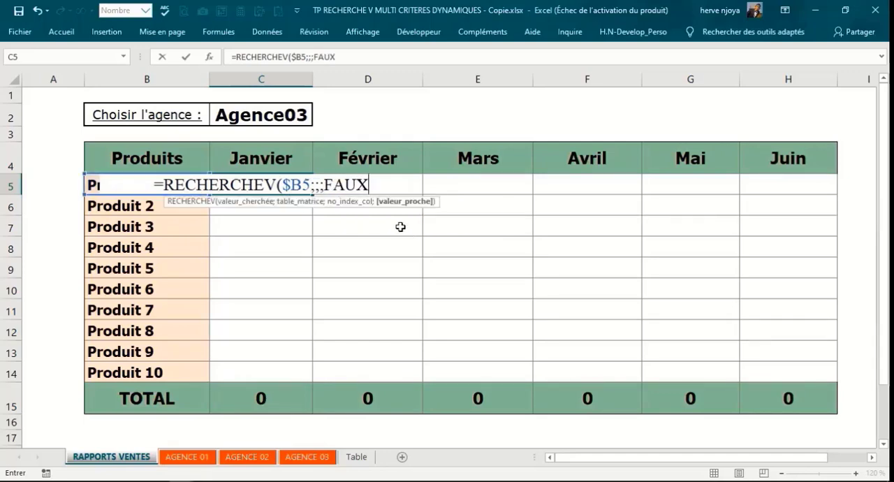
type(")")
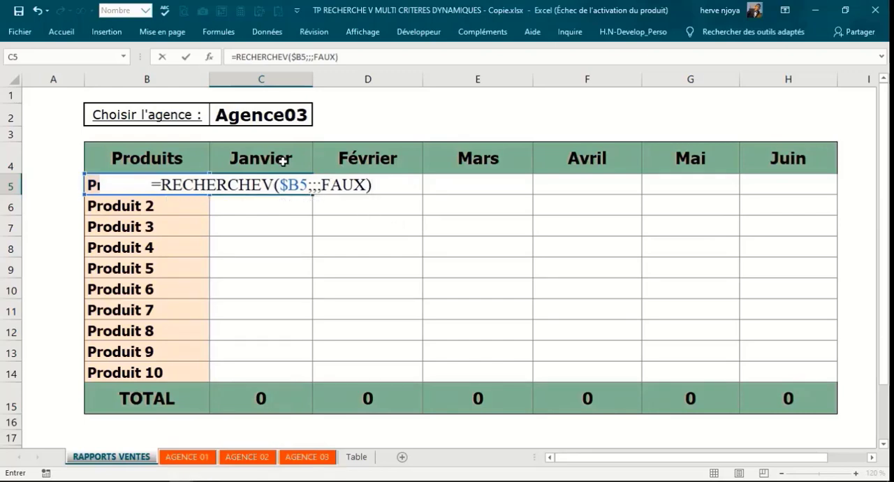
left_click(314, 185)
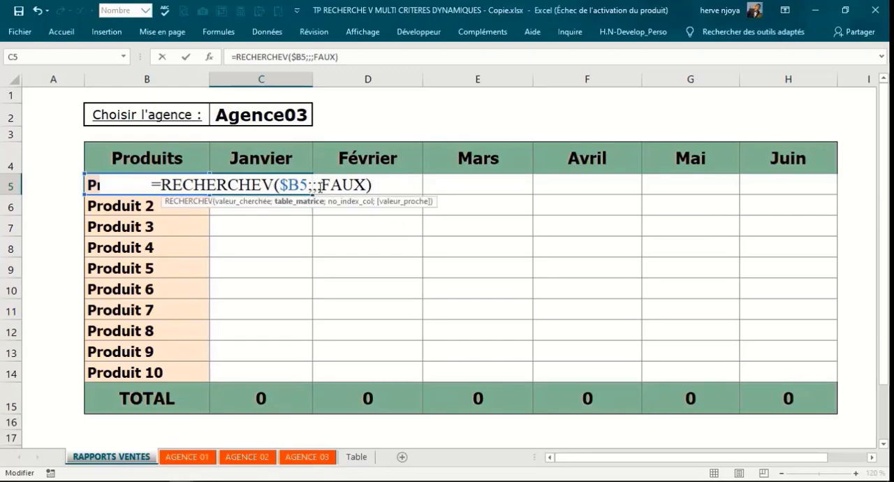
left_click(321, 185)
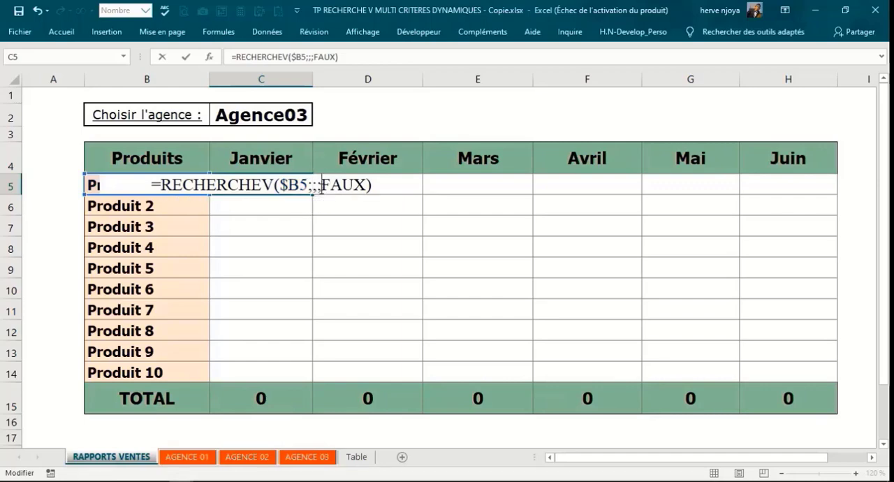
key("Return")
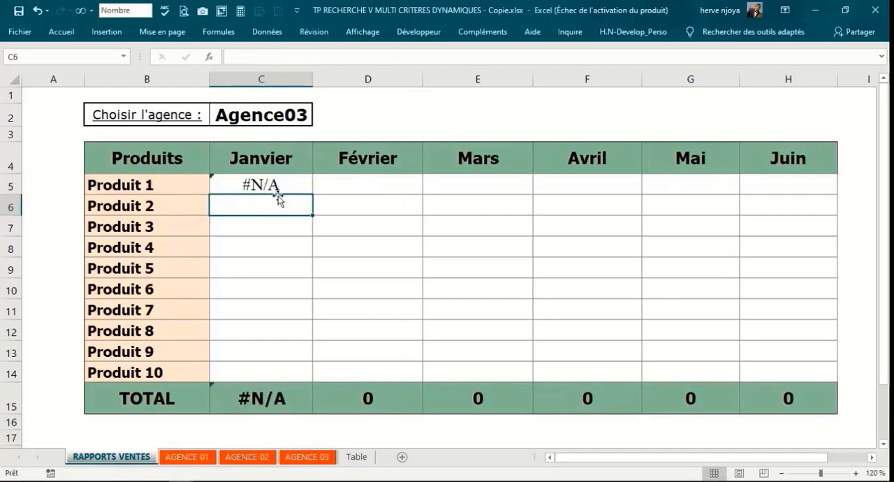
left_click(266, 186)
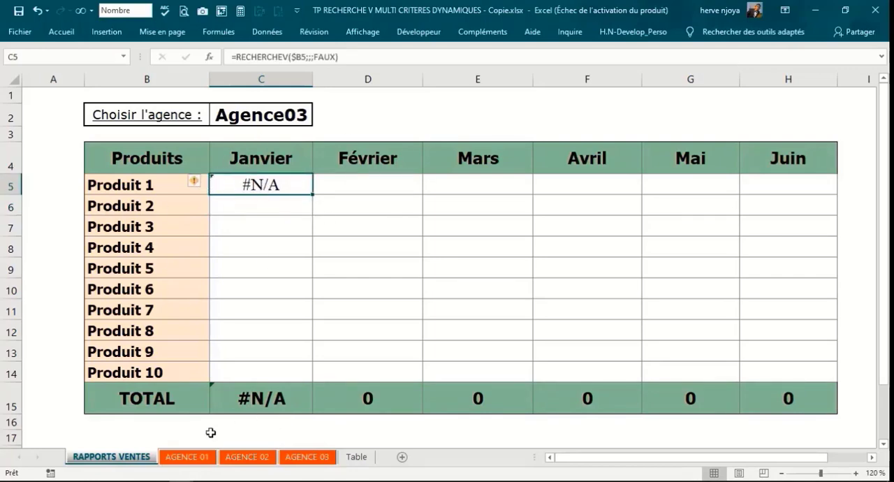
Step: Name the whole table B4:H15 on the AGENCE 01 sheet Agence01
left_click(179, 457)
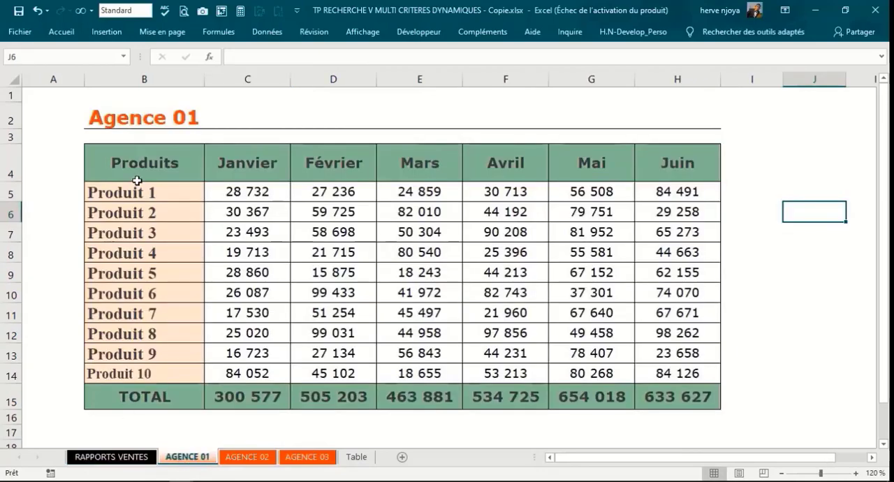
left_click_drag(90, 146, 687, 374)
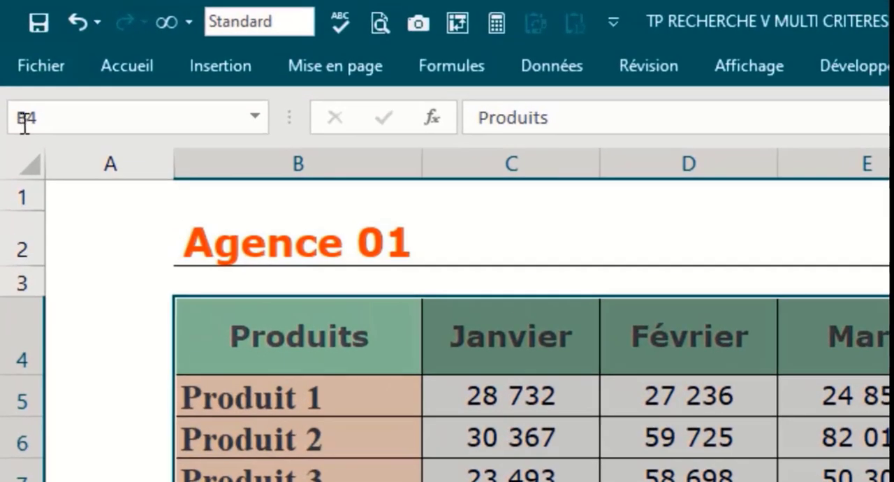
left_click(34, 120)
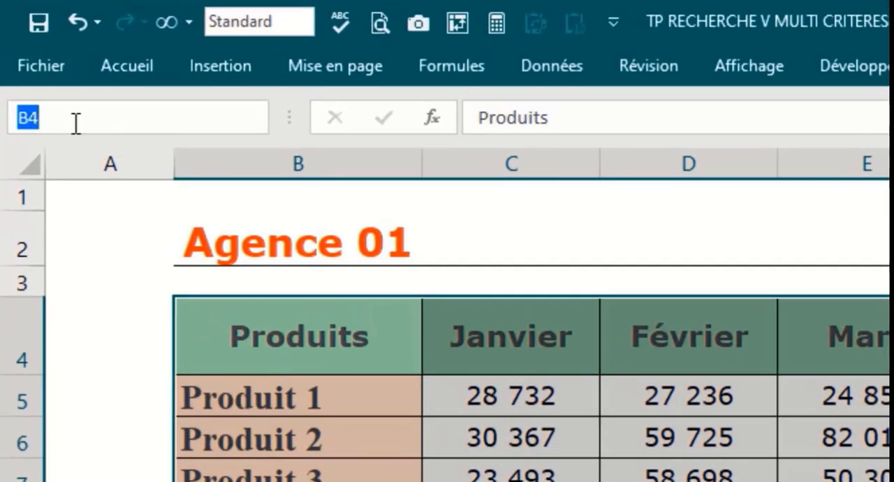
type("Agenc")
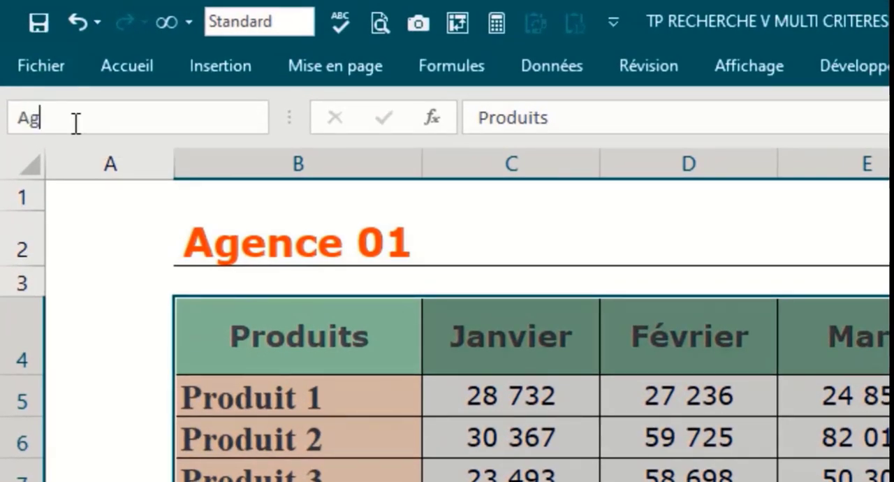
type("e01")
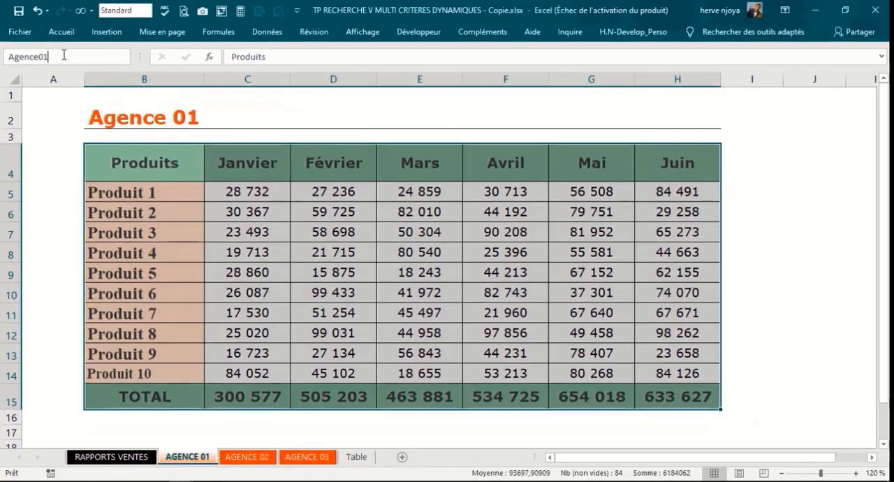
key("Return")
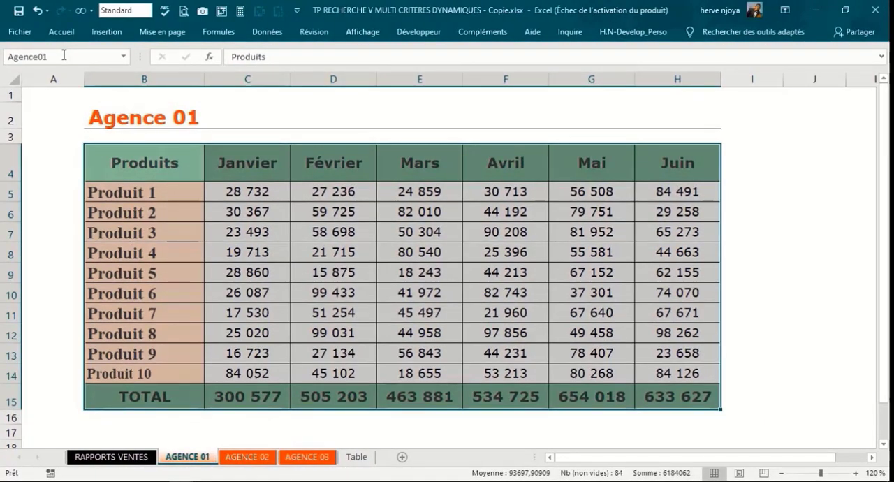
Step: Name the whole table B4:H11 on the AGENCE 02 sheet Agence02
left_click(247, 457)
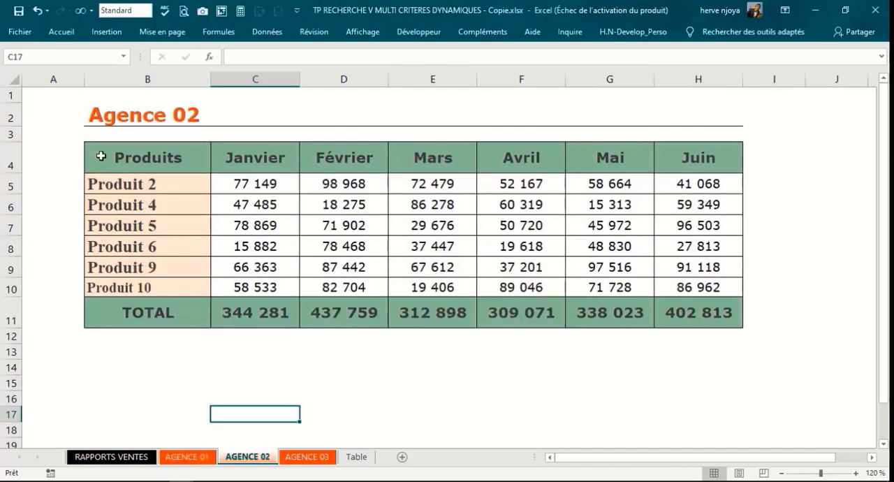
left_click_drag(153, 155, 706, 306)
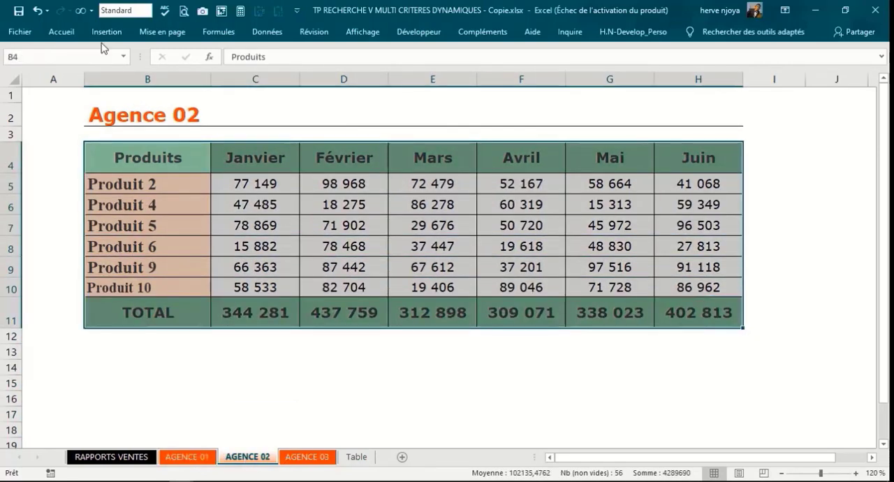
left_click(10, 57)
type("Agence02")
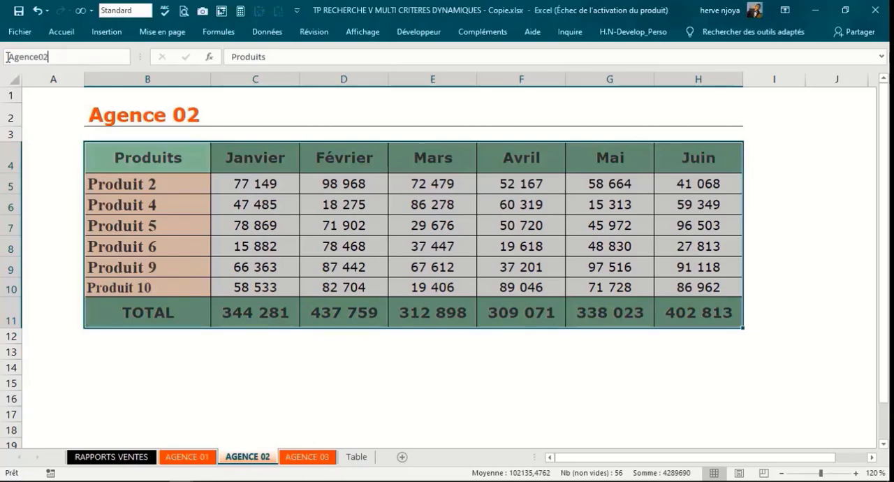
key("Return")
Step: Name the whole table B4:H12 on the AGENCE 03 sheet Agence03 with workbook scope
left_click(326, 457)
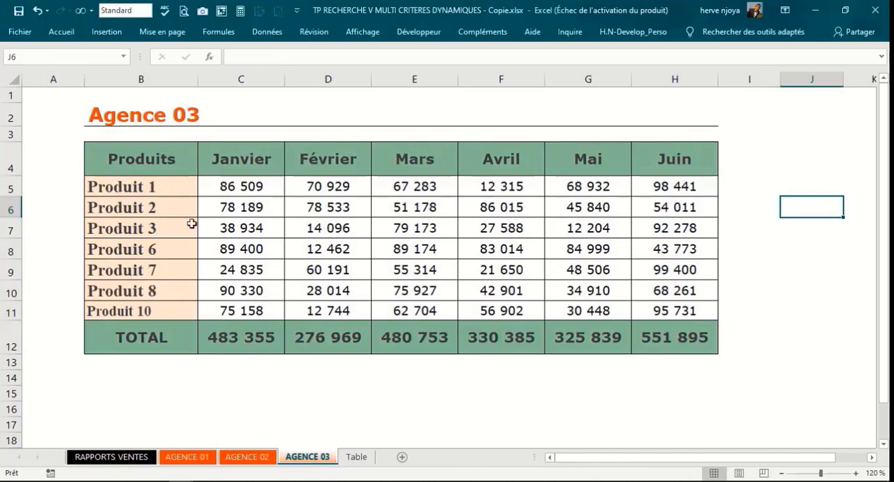
left_click(203, 224)
left_click(216, 31)
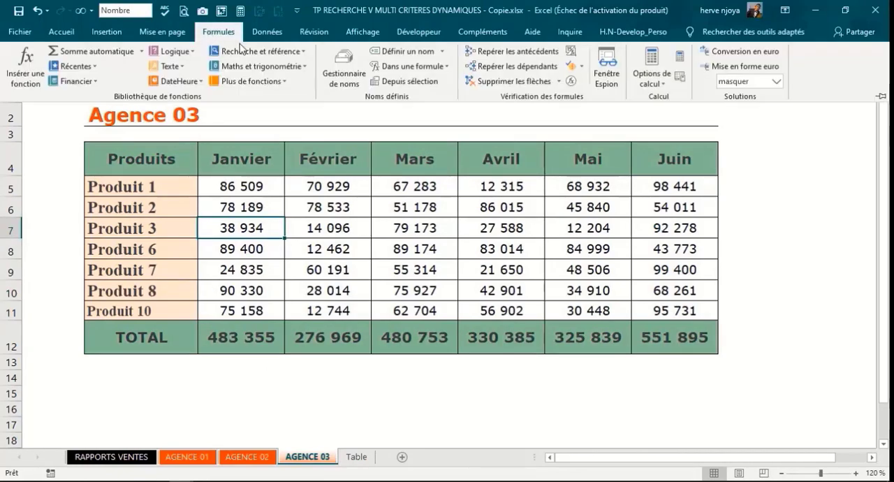
left_click(344, 81)
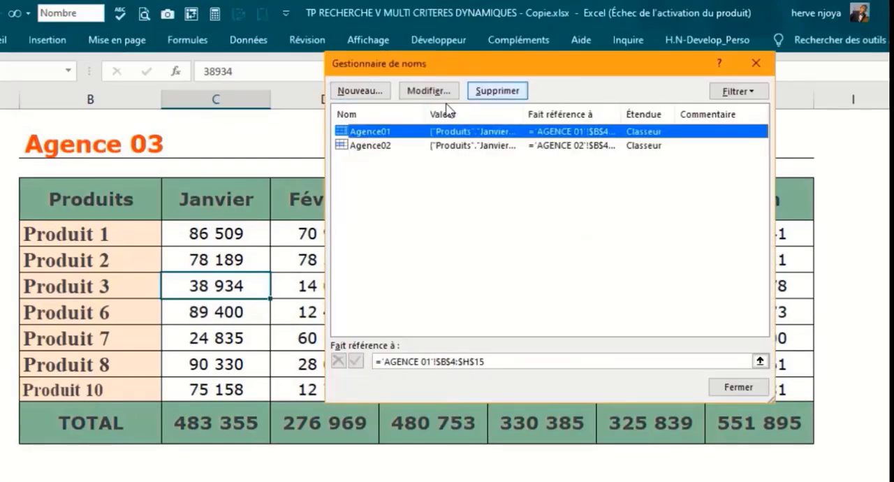
key("Escape")
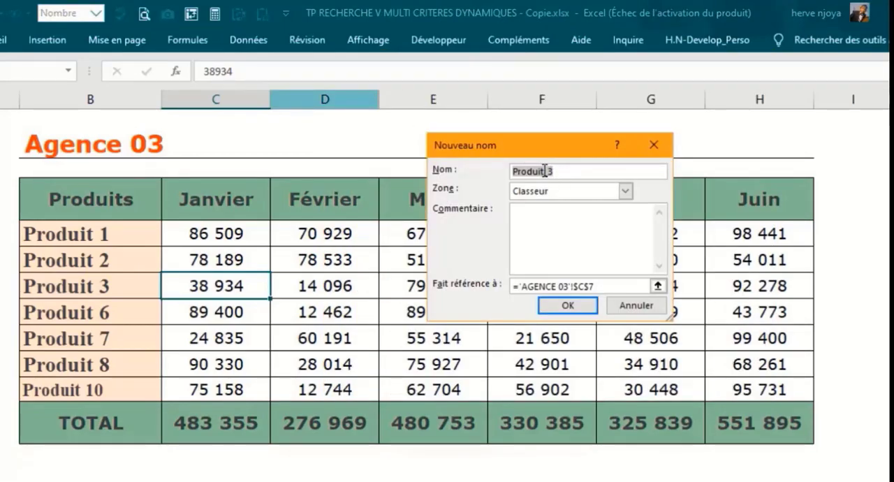
type("Agence03")
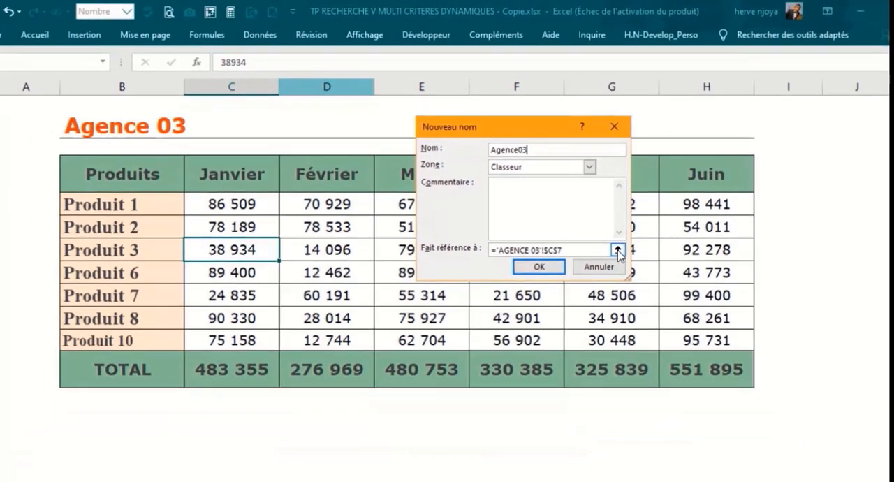
left_click(657, 286)
left_click(54, 192)
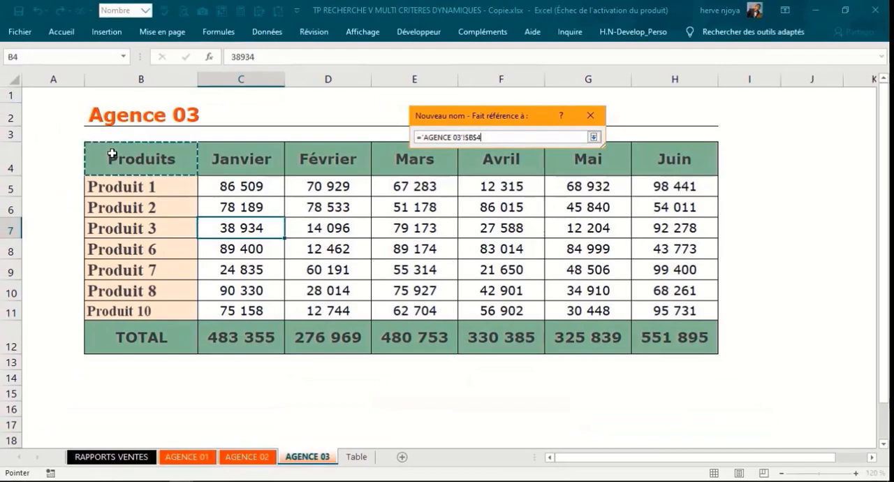
left_click_drag(112, 154, 705, 339)
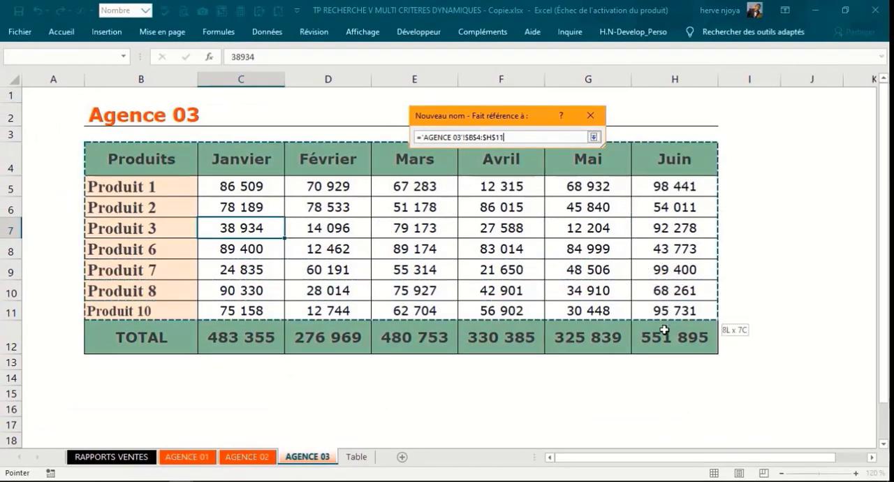
left_click(594, 138)
left_click(528, 246)
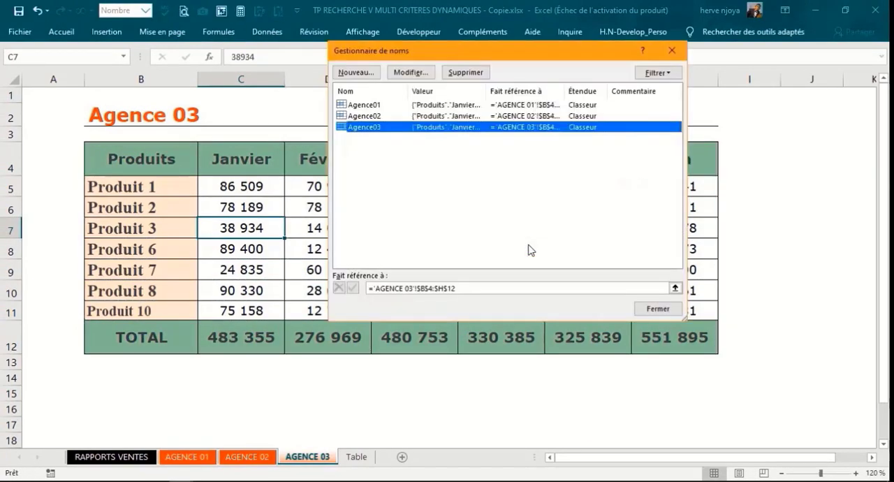
left_click(671, 50)
Step: Check the named ranges Agence01, Agence02 and Agence03 by jumping to each table through its name
left_click(127, 59)
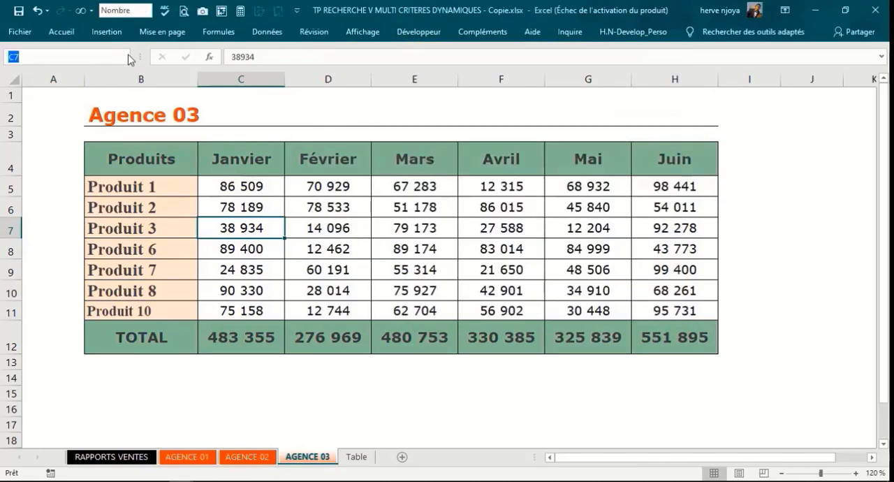
left_click(125, 58)
left_click(84, 76)
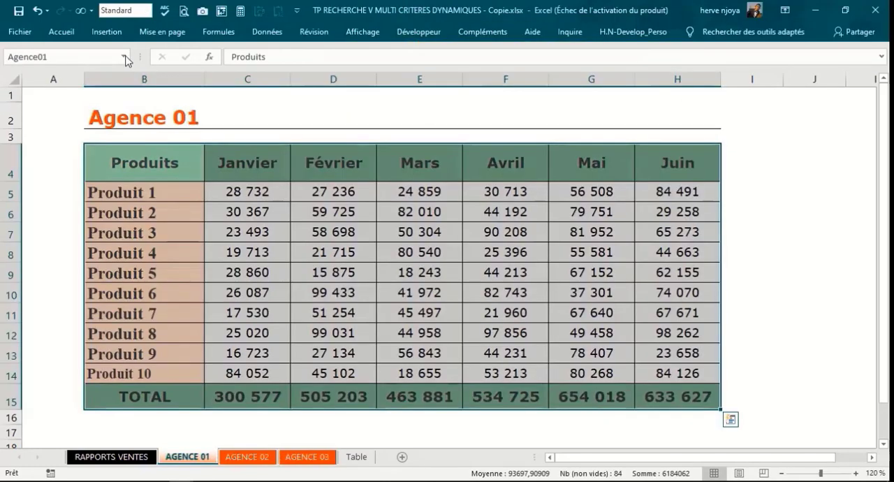
left_click(125, 58)
left_click(68, 86)
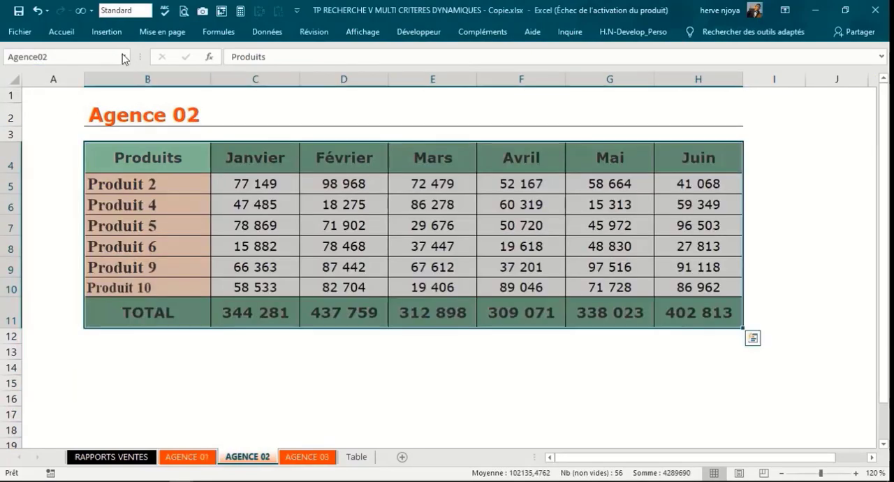
left_click(125, 57)
left_click(53, 100)
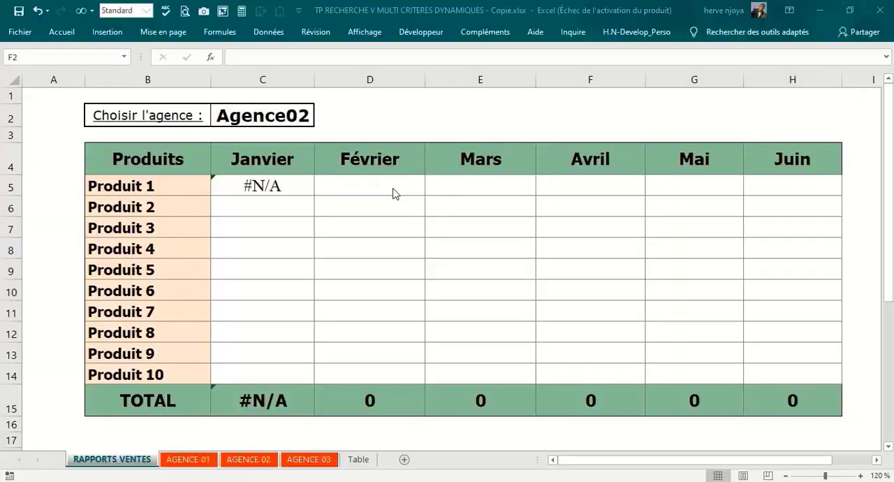
Step: On the RAPPORTS VENTES sheet, enter the test value 14 in E2 and the text E2 in F2
left_click(462, 121)
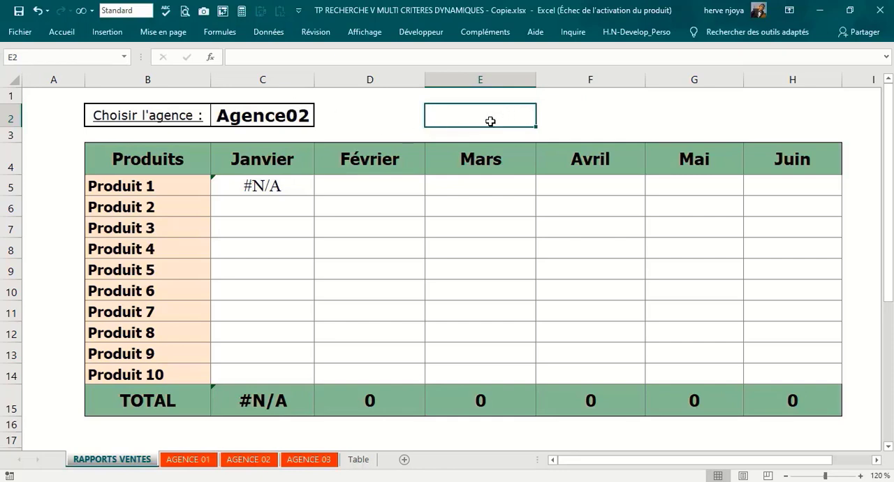
type("14")
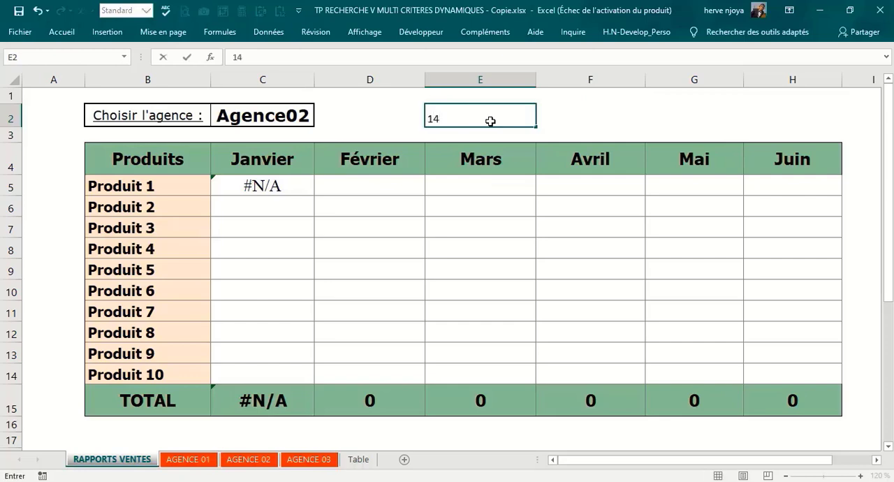
key("Tab")
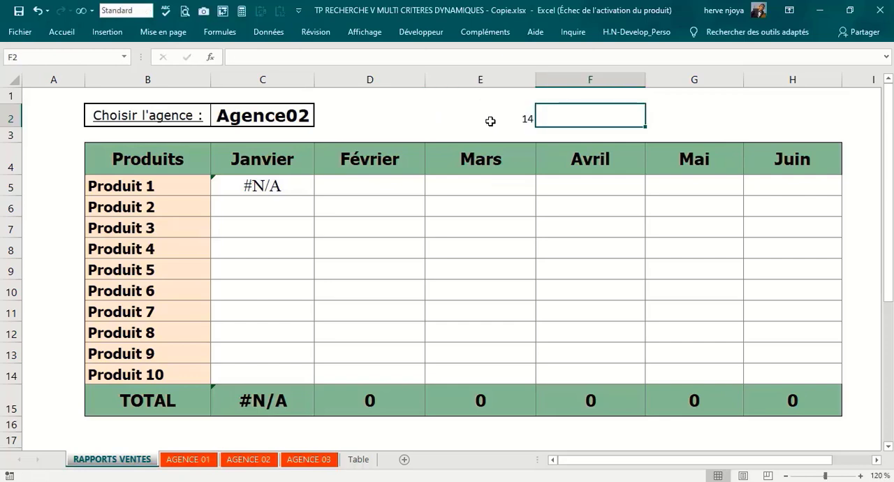
type("E2")
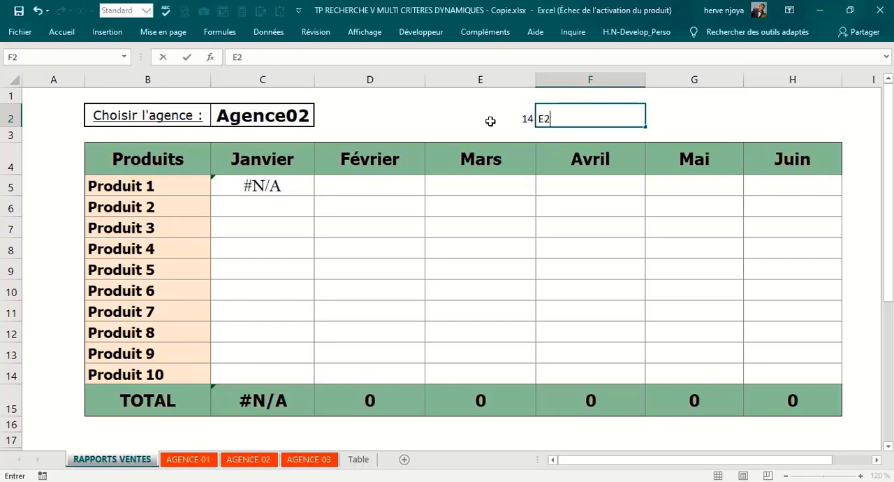
key("Return")
left_click(580, 120)
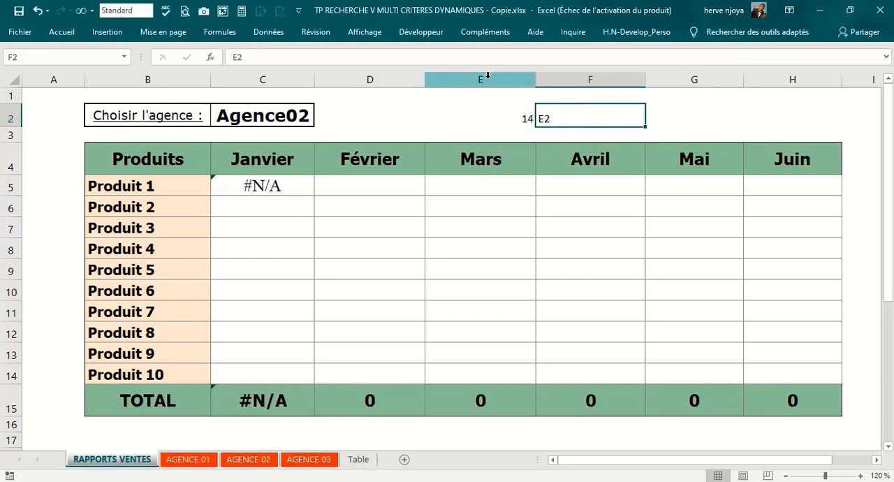
Step: Enter the test formula =INDIRECT(F2) in G2 to return the content of the cell named in F2
left_click(698, 119)
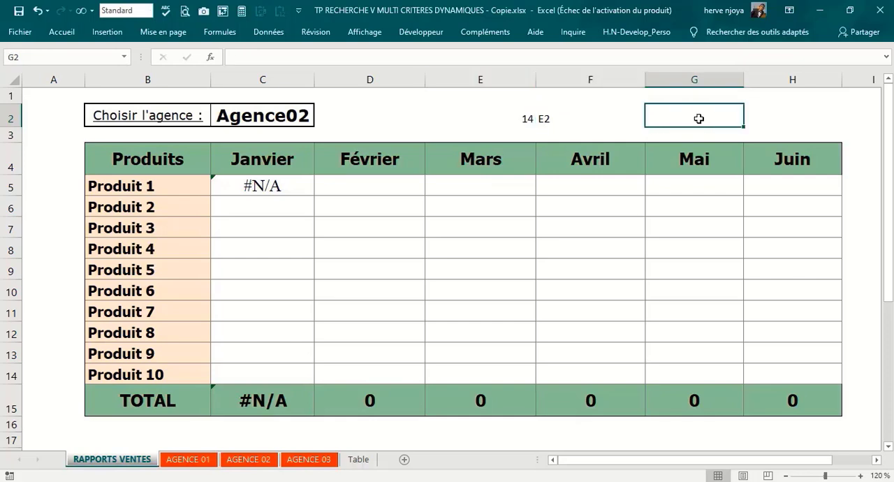
type("=indi")
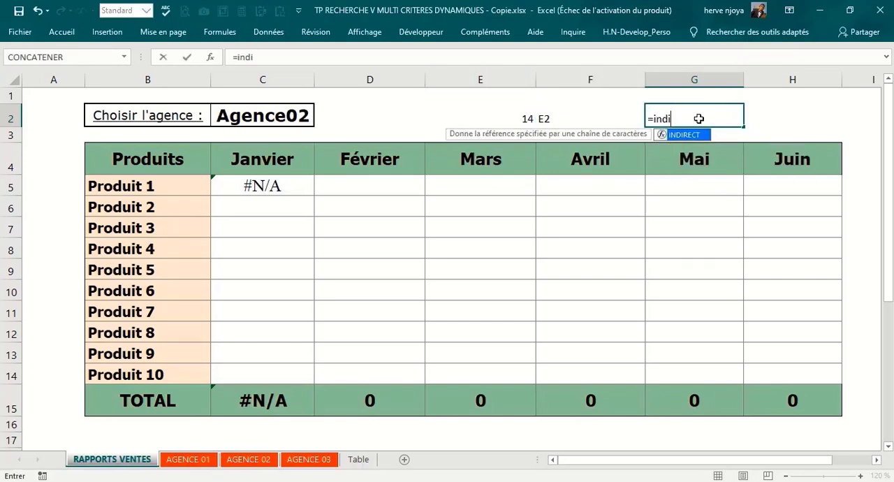
key("Tab")
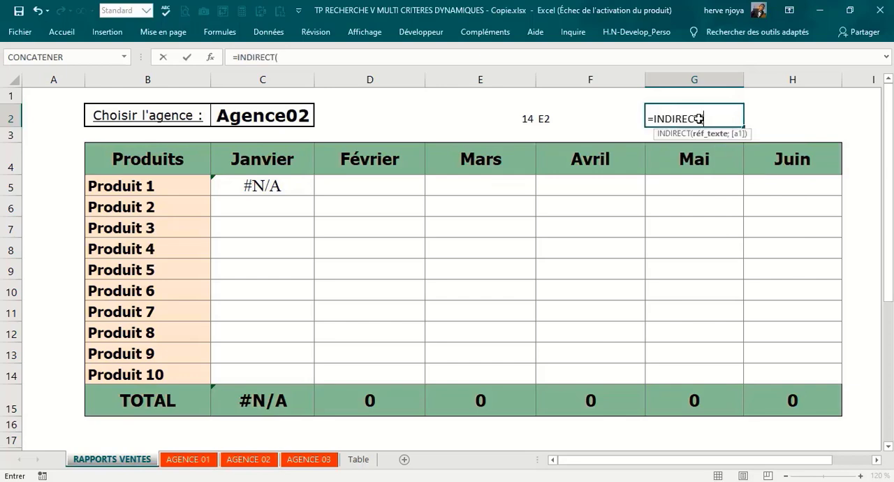
left_click(590, 116)
type(")")
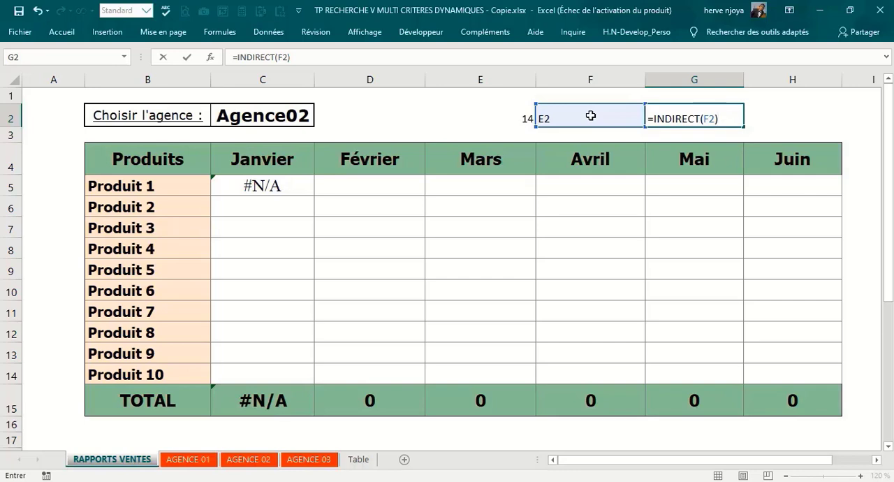
key("Return")
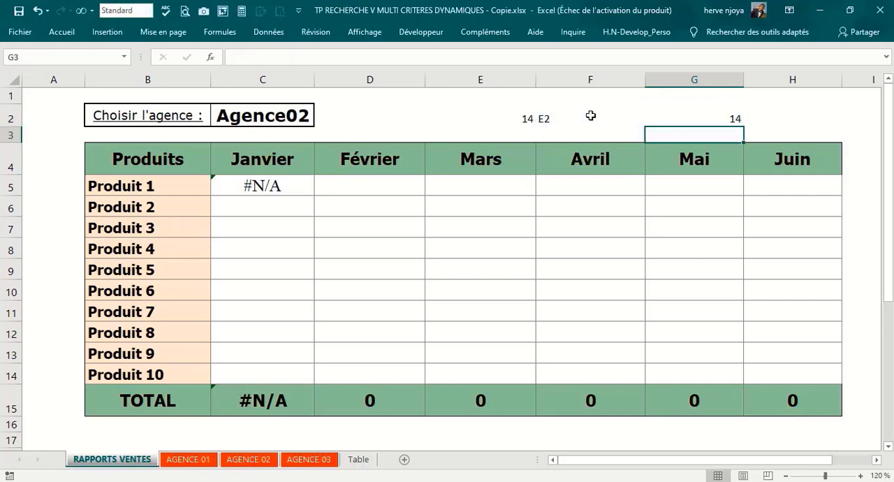
Step: Replace the test value in E2 with aaa to check the INDIRECT formula against it
left_click(507, 119)
type("a")
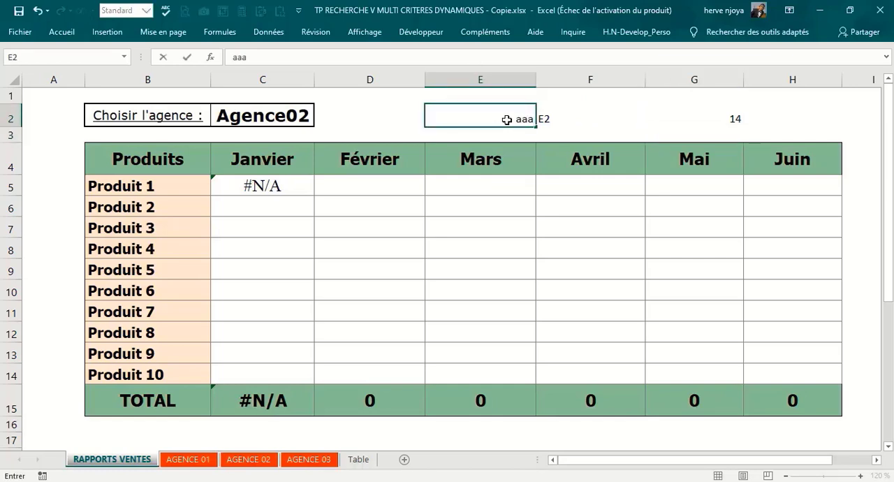
type("aa")
key("Return")
Step: Start the INDIRECT function again in G2 to show its arguments, and erase the cell's content
left_click(662, 120)
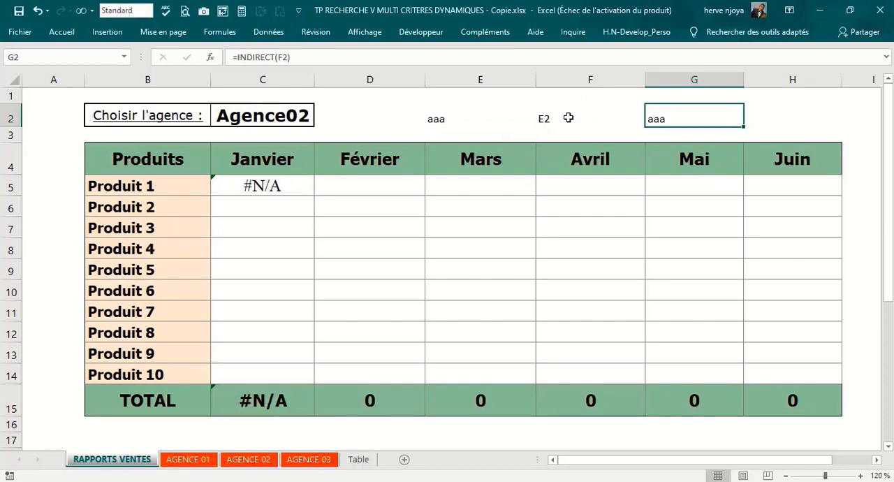
type("=")
type("indire")
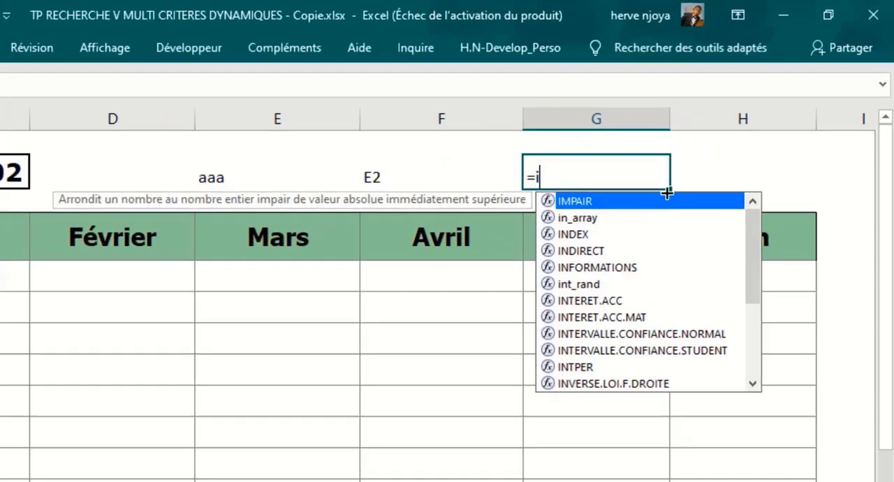
type("ct")
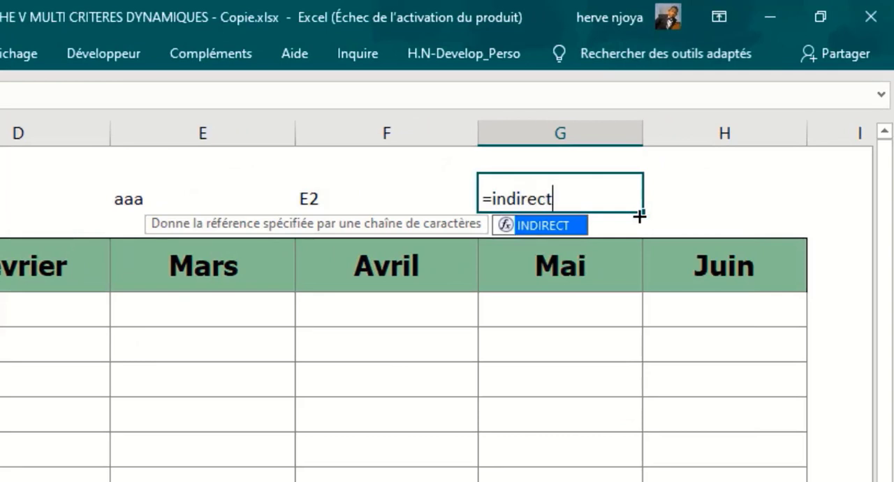
key("Tab")
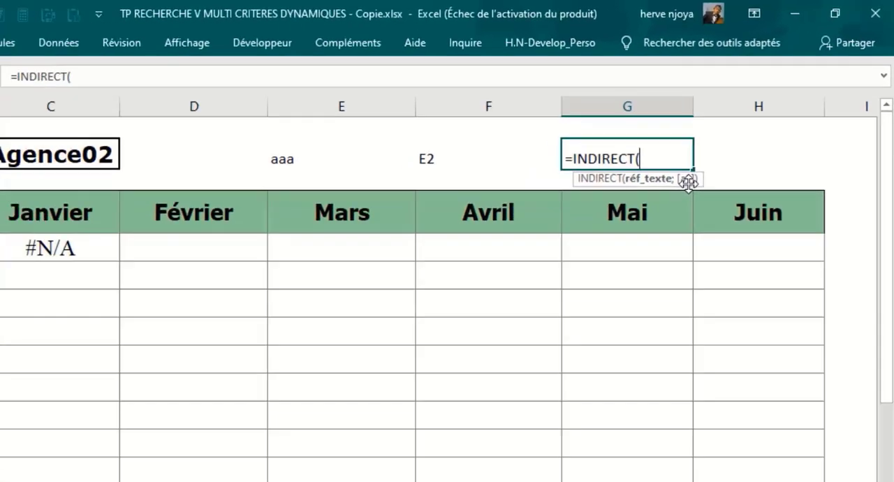
key("BackSpace")
key("BackSpace")
key("BackSpace")
key("BackSpace")
key("BackSpace")
key("BackSpace")
key("BackSpace")
key("BackSpace")
key("BackSpace")
key("BackSpace")
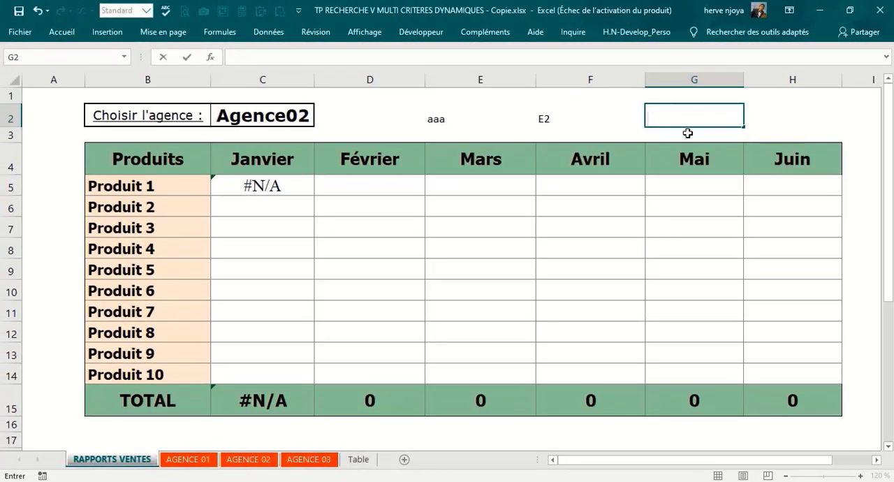
Step: Test =INDIRECT(C2) in B18 below the report table, using the agency selector as reference, and clear the cell
scroll(373, 385, "down", 2)
scroll(377, 380, "up", 2)
scroll(170, 322, "down", 2)
left_click(170, 323)
type("=")
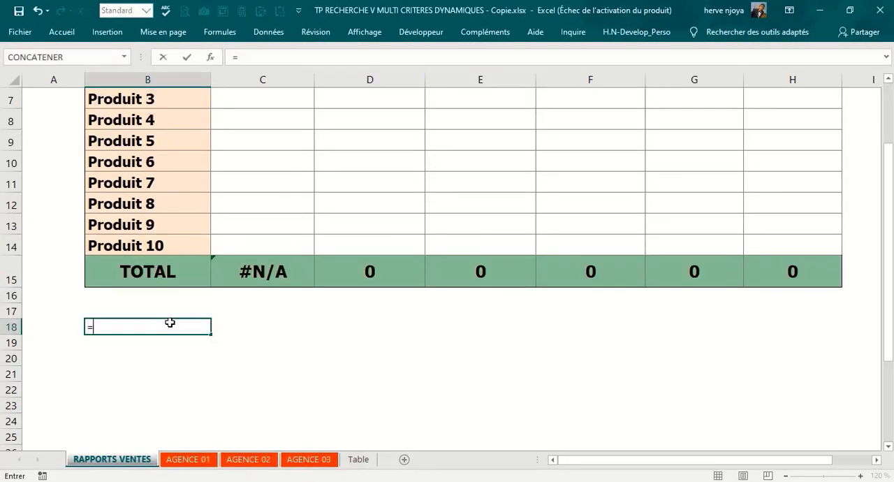
type("indir")
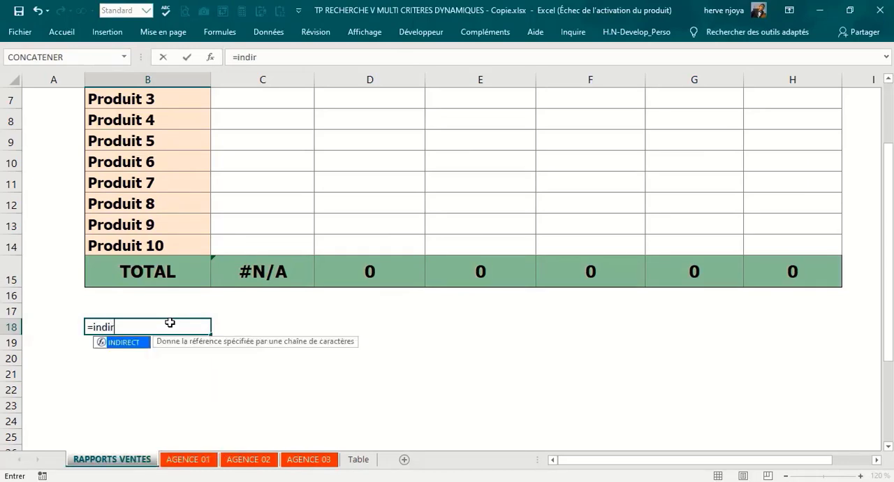
type("ec")
key("Tab")
scroll(205, 276, "up", 2)
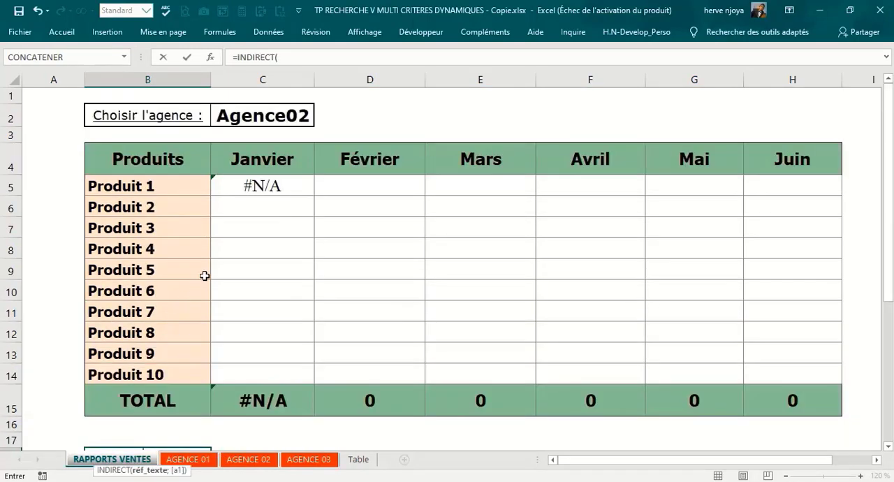
left_click(258, 118)
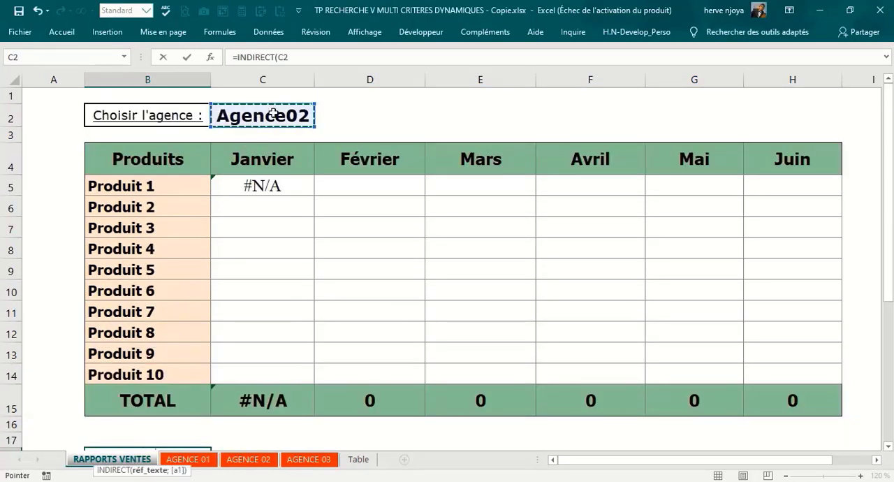
left_click(294, 58)
type(")")
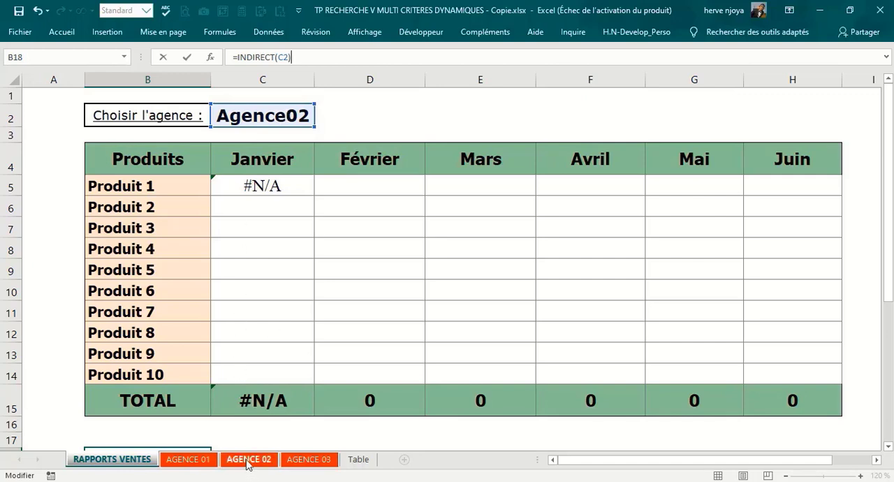
key("Return")
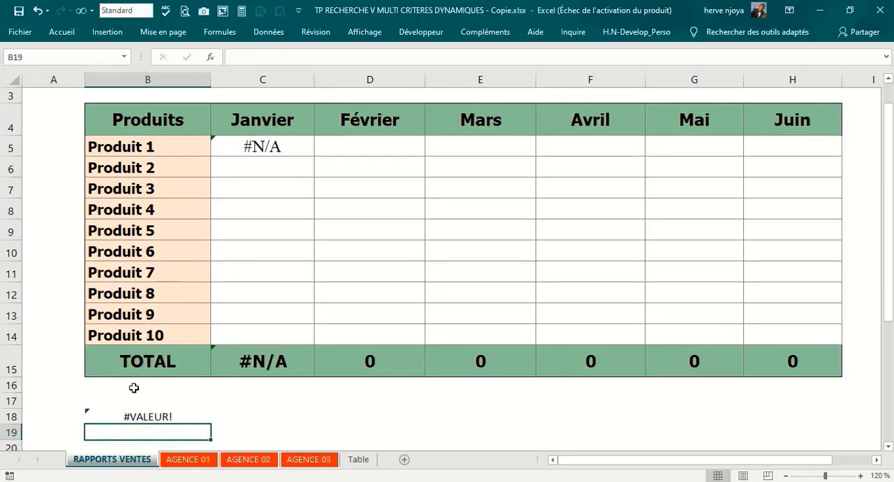
left_click(144, 417)
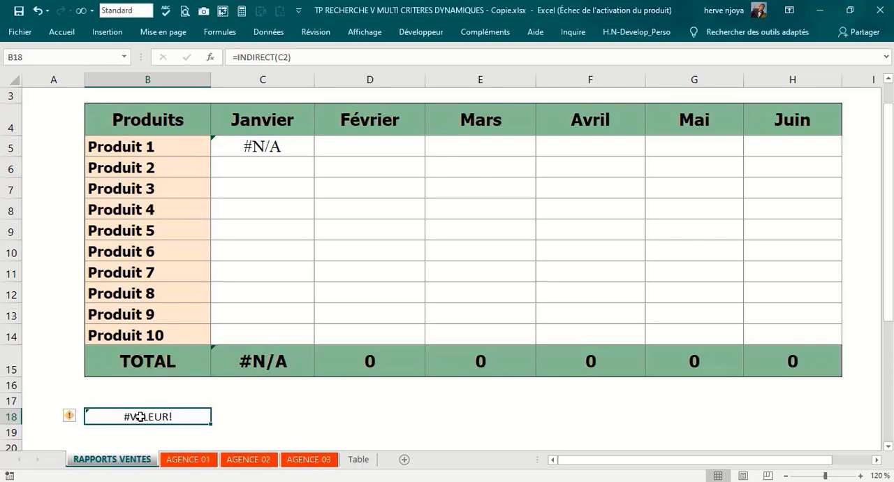
key("Delete")
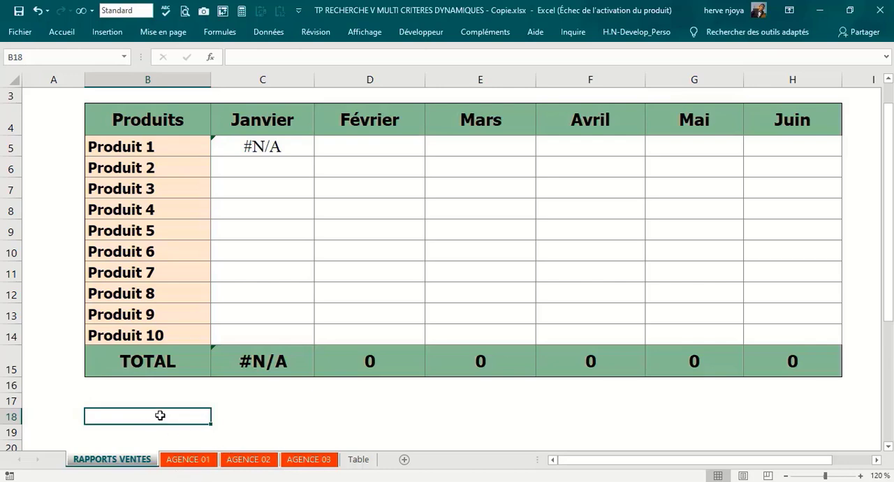
Step: Enter =INDIRECT(C2) as an array formula across B18:H24 below the report to return the selected agency's table
scroll(167, 412, "down", 1)
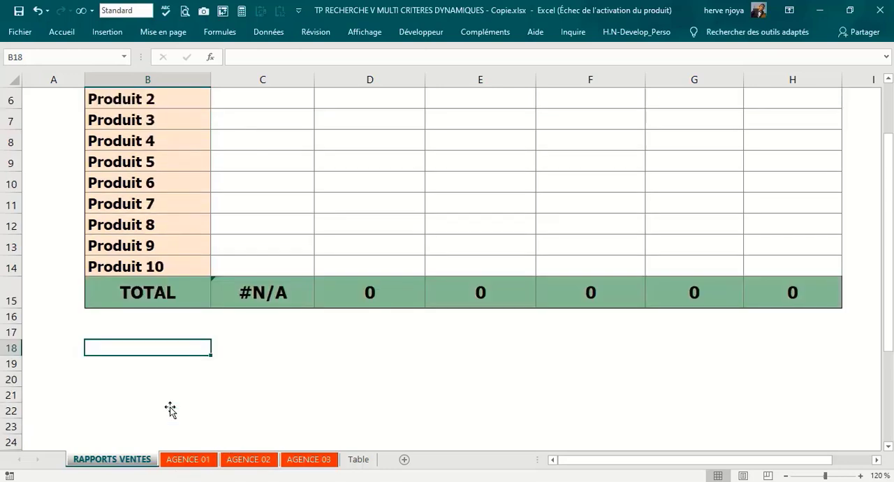
left_click_drag(162, 348, 766, 442)
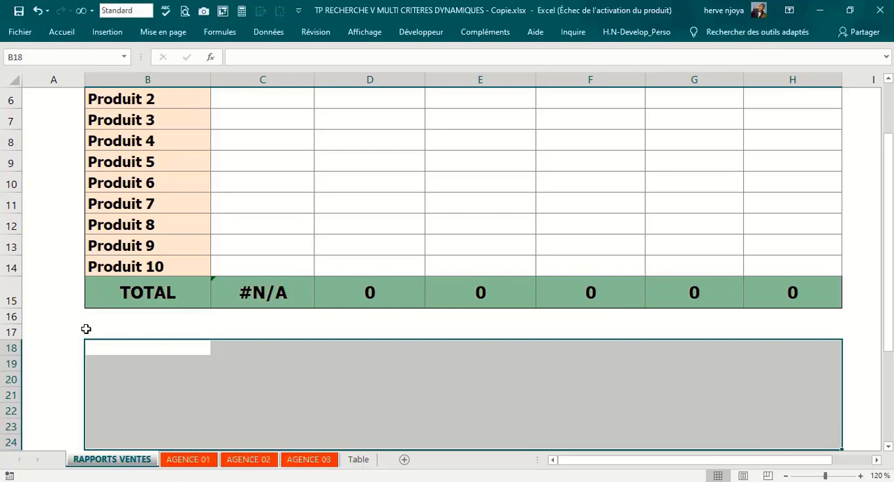
type("=ind")
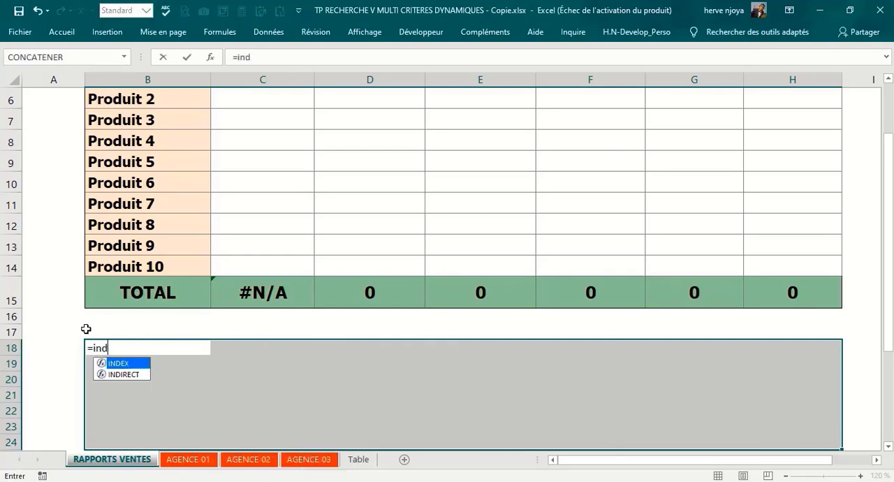
type("ire")
key("Tab")
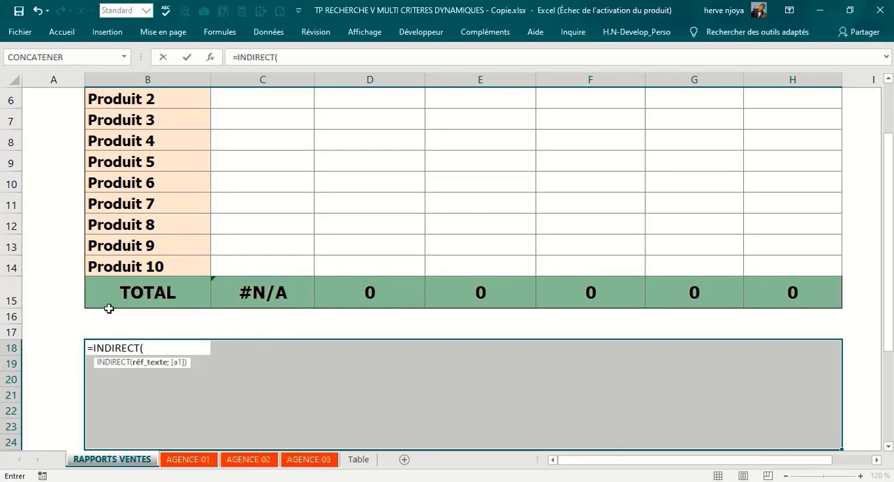
scroll(109, 305, "up", 2)
left_click(260, 115)
scroll(260, 115, "down", 1)
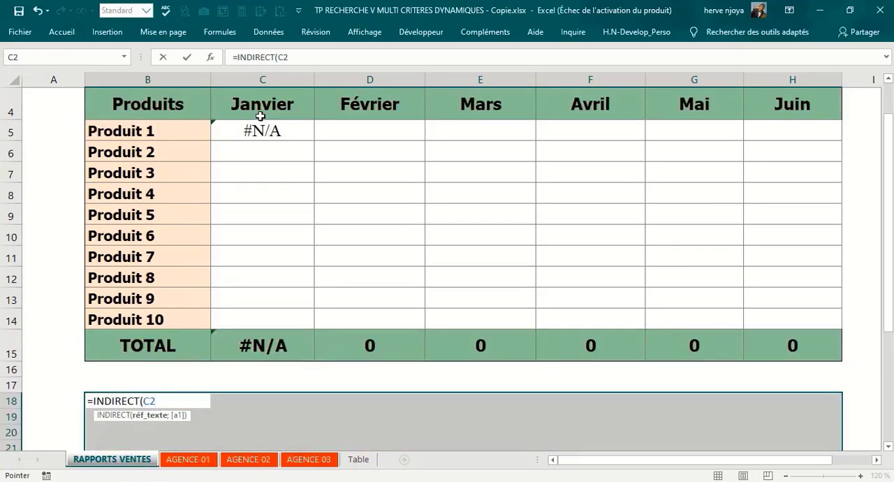
type(")")
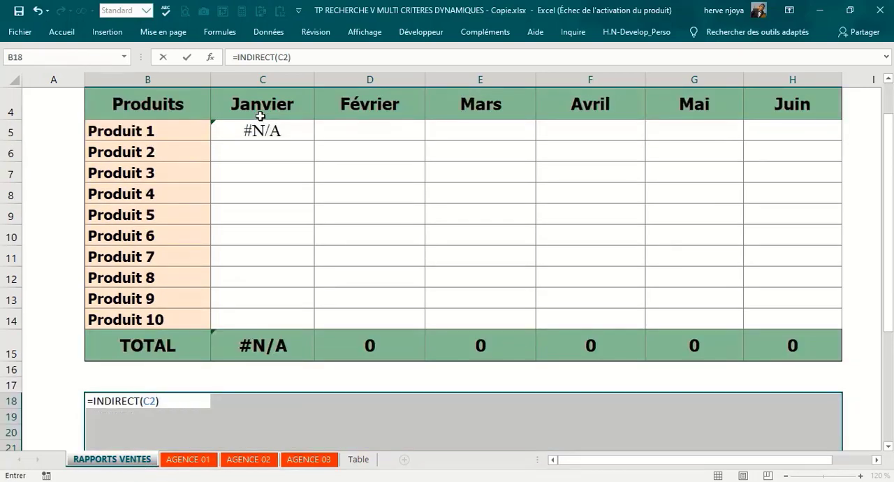
key("ctrl+shift+Return")
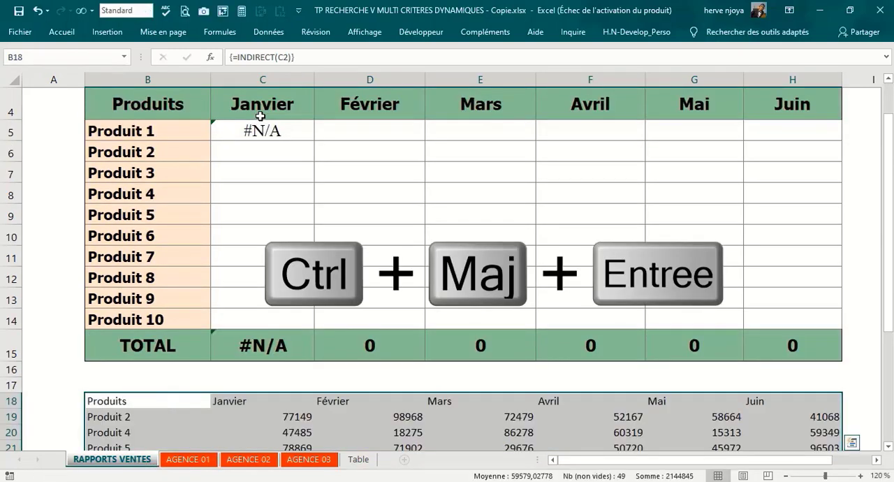
scroll(291, 250, "down", 2)
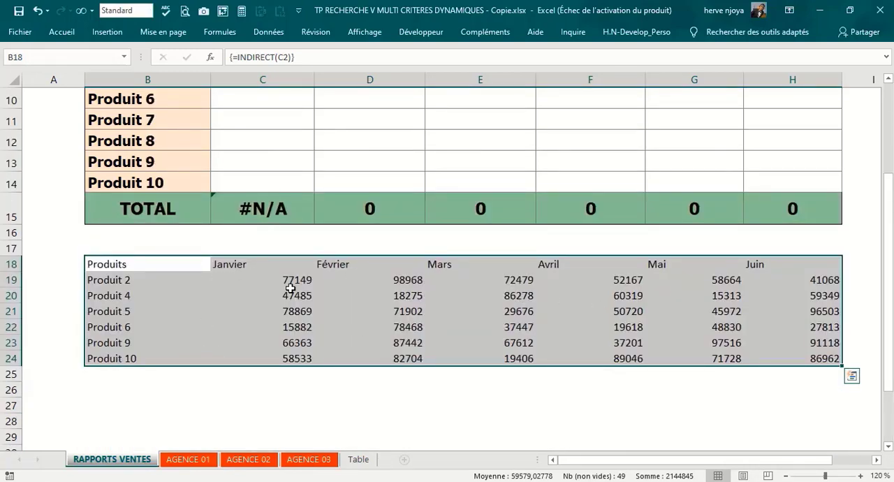
Step: Switch the agency selector in C2 to Agence03 and check the array output below the report
scroll(662, 342, "up", 3)
left_click(294, 112)
left_click(320, 115)
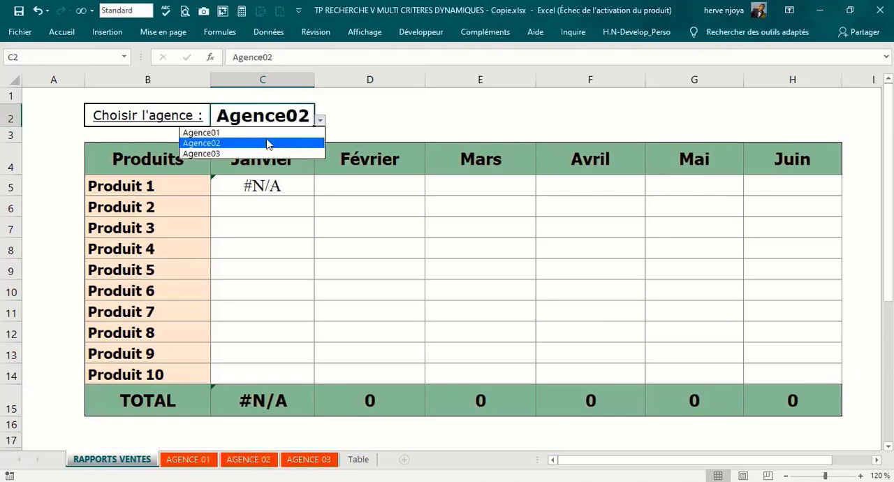
left_click(237, 151)
scroll(373, 353, "down", 3)
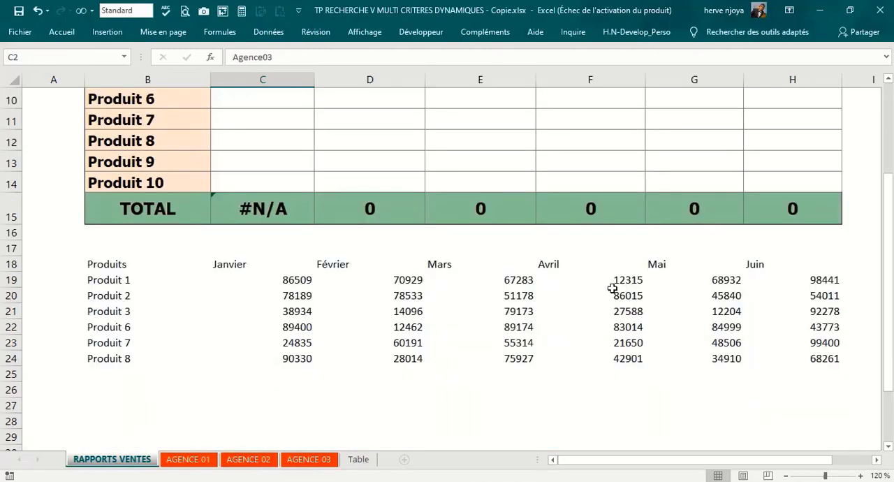
Step: Set the agency selector in C2 to Agence01 and check the array output again
scroll(581, 282, "up", 3)
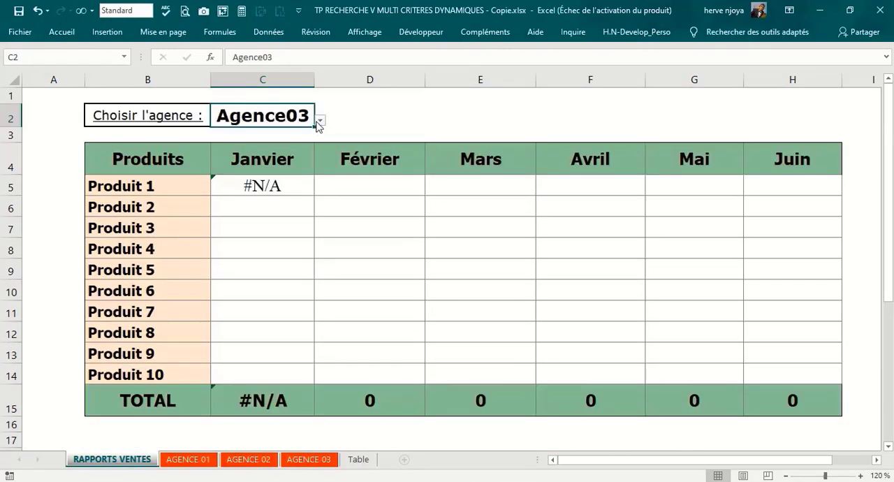
left_click(318, 122)
left_click(238, 131)
scroll(329, 274, "down", 5)
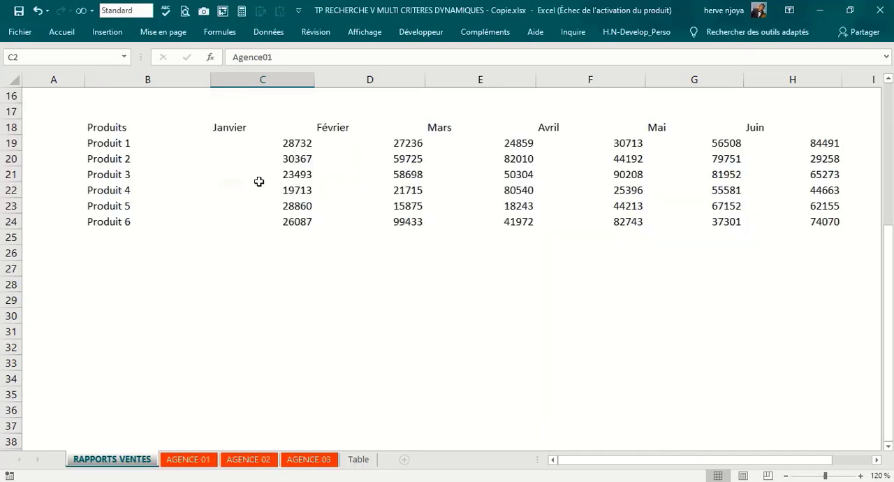
Step: Clear the INDIRECT test array below the report table
scroll(452, 190, "up", 3)
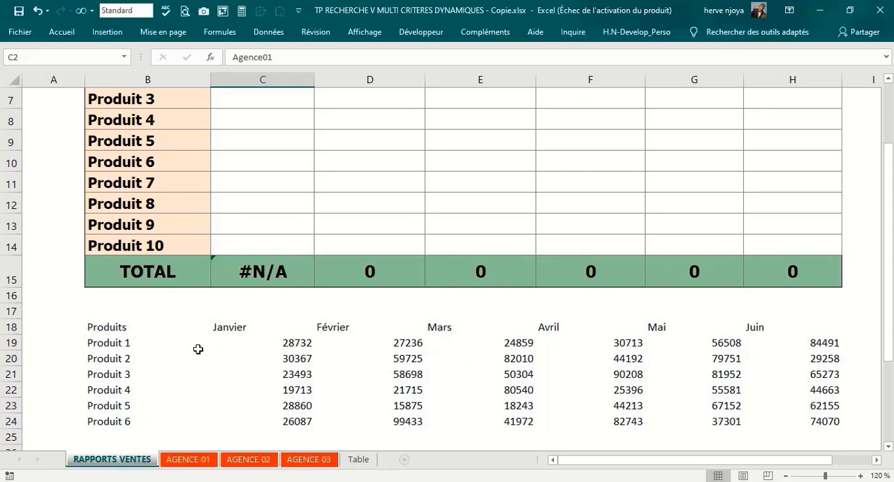
left_click_drag(96, 330, 810, 432)
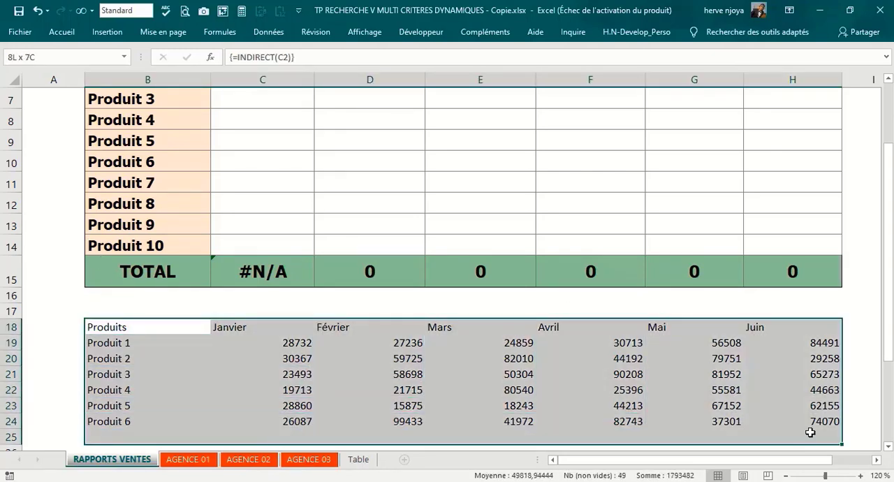
key("Delete")
scroll(482, 395, "up", 2)
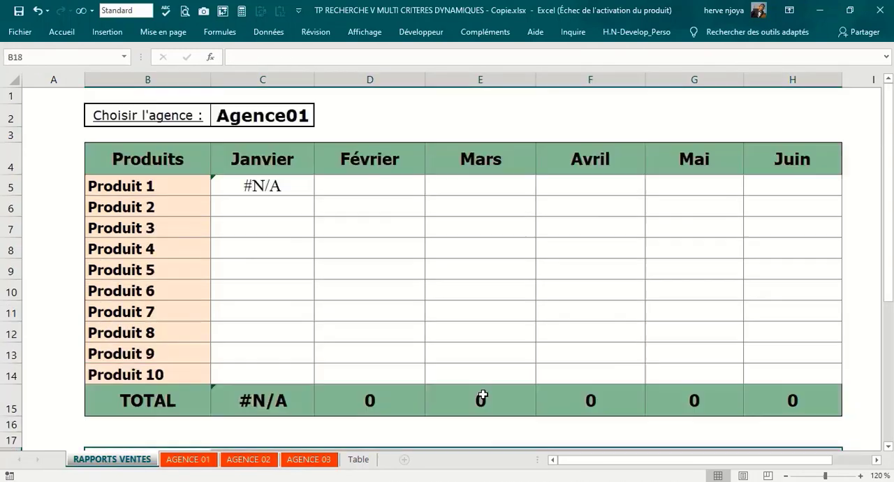
Step: Add INDIRECT($C$2) as the table_matrice argument of the RECHERCHEV formula in C5, with the selector reference made absolute
left_click(259, 187)
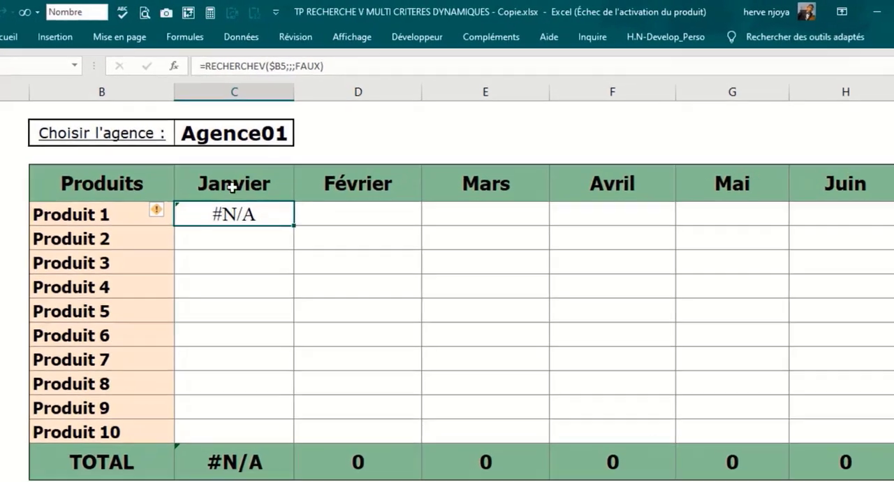
left_click(283, 68)
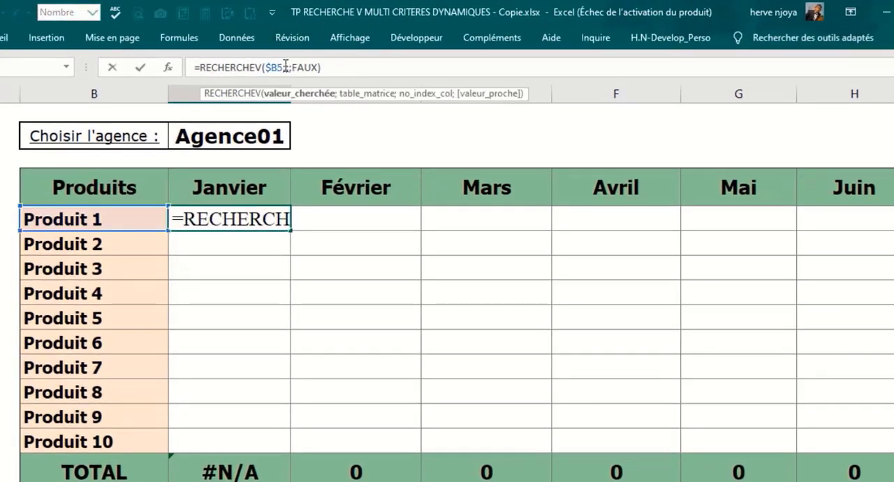
left_click(286, 66)
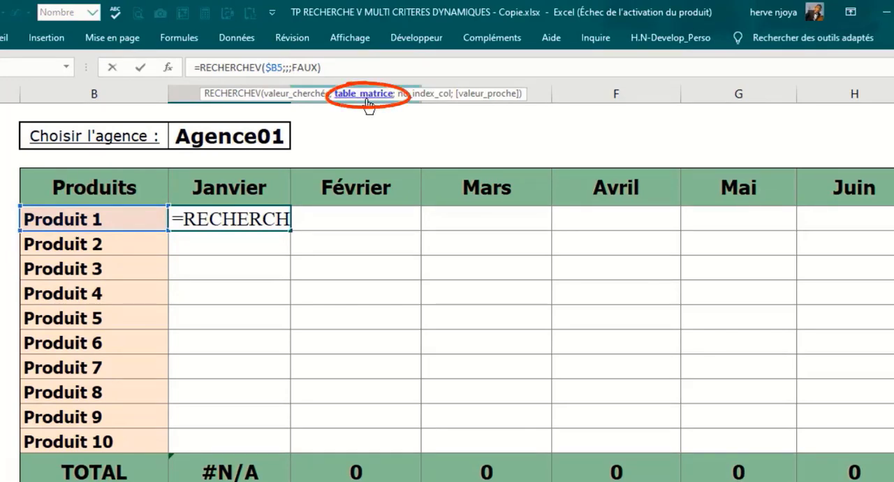
type("indi")
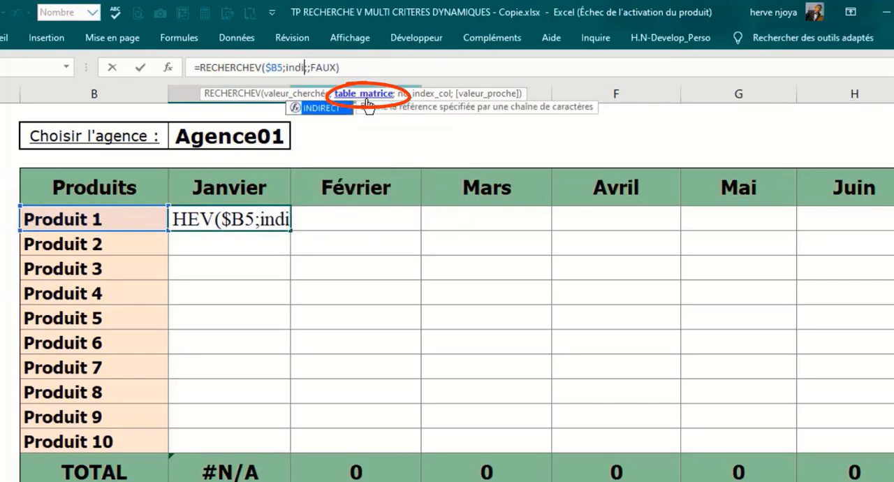
key("Tab")
left_click(253, 136)
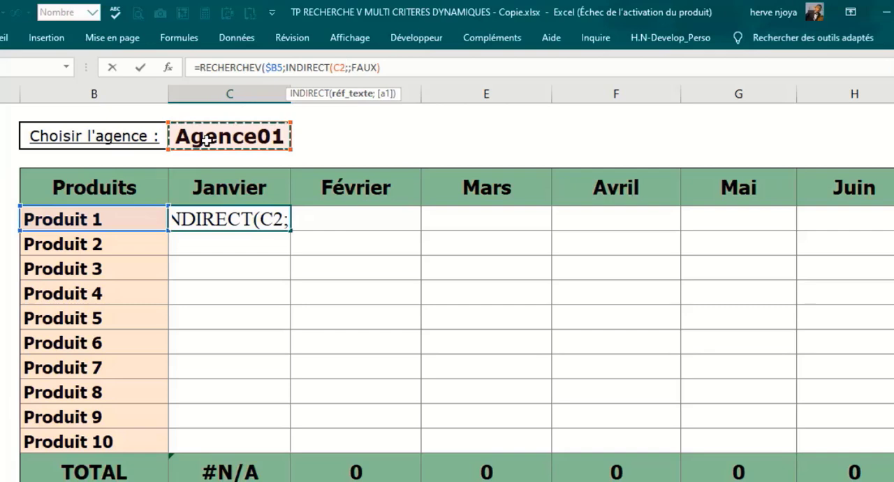
key("F4")
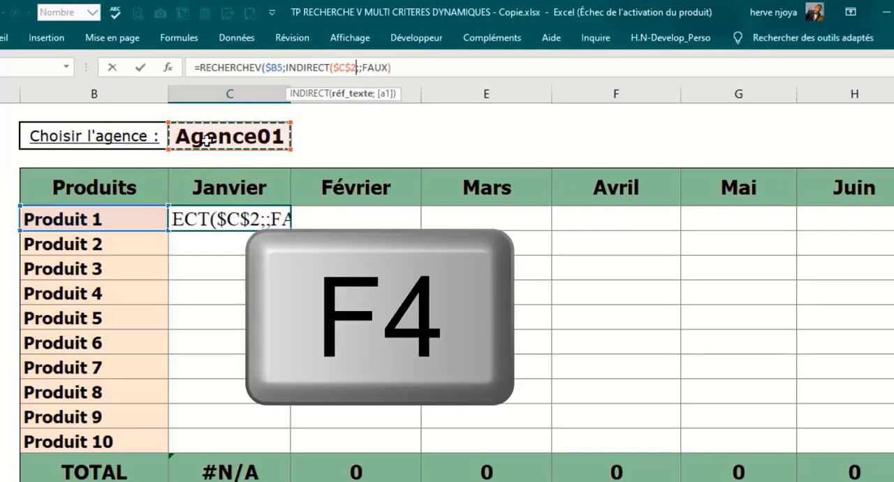
type("à")
key("BackSpace")
type(")")
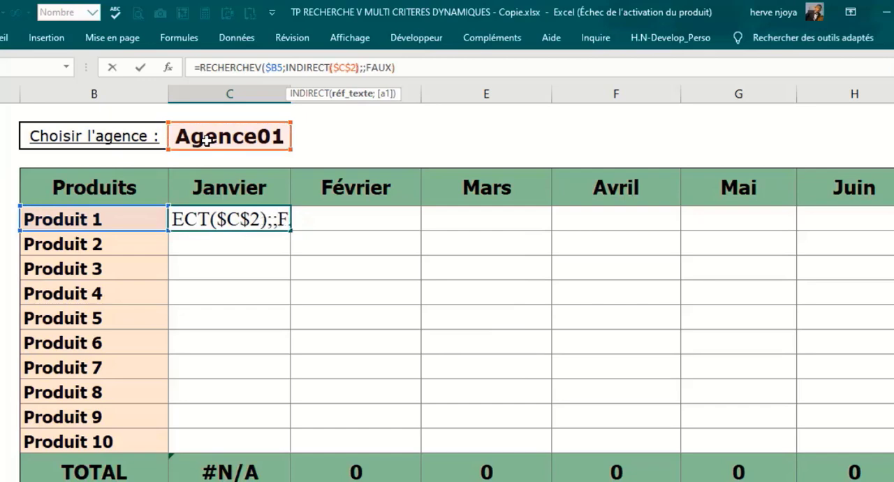
key("Return")
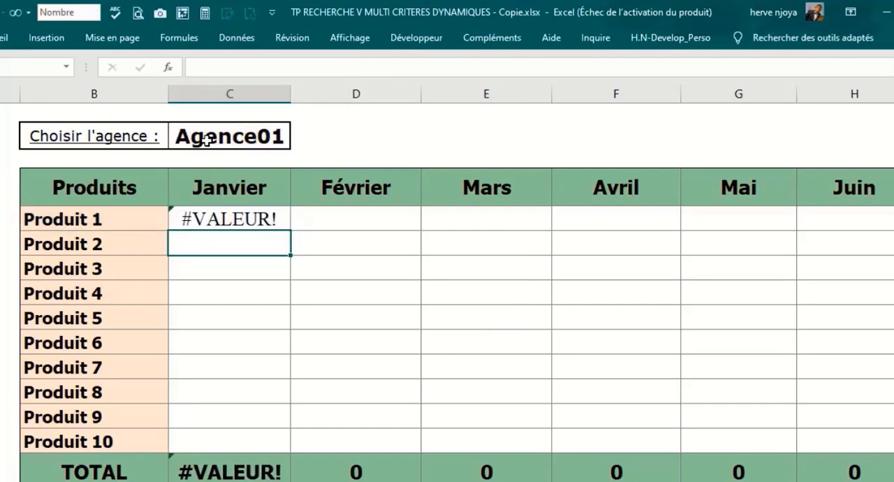
Step: Review the valeur_cherchée, table_matrice and no_index_col arguments of the RECHERCHEV formula in C5
left_click(260, 211)
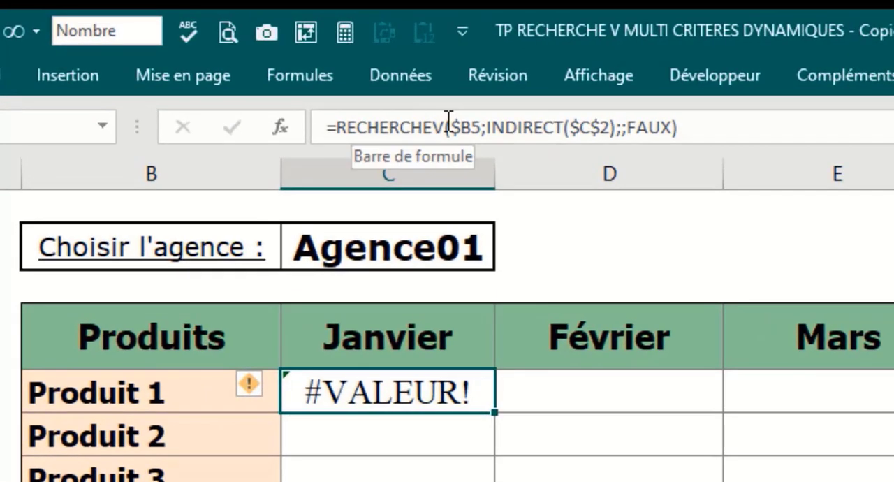
left_click(280, 68)
left_click(512, 183)
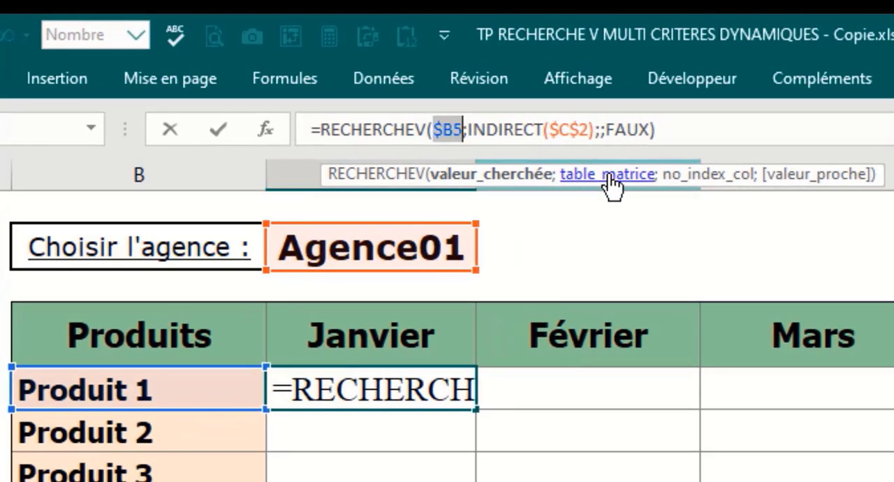
left_click(610, 185)
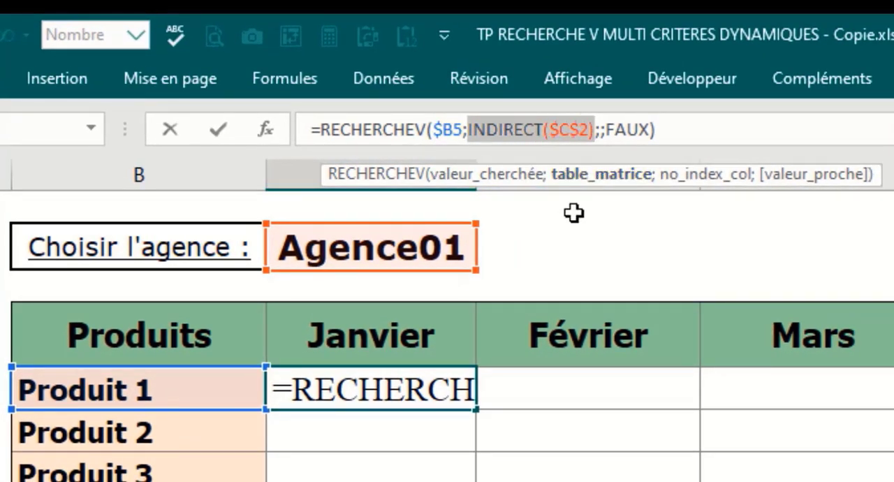
left_click(699, 183)
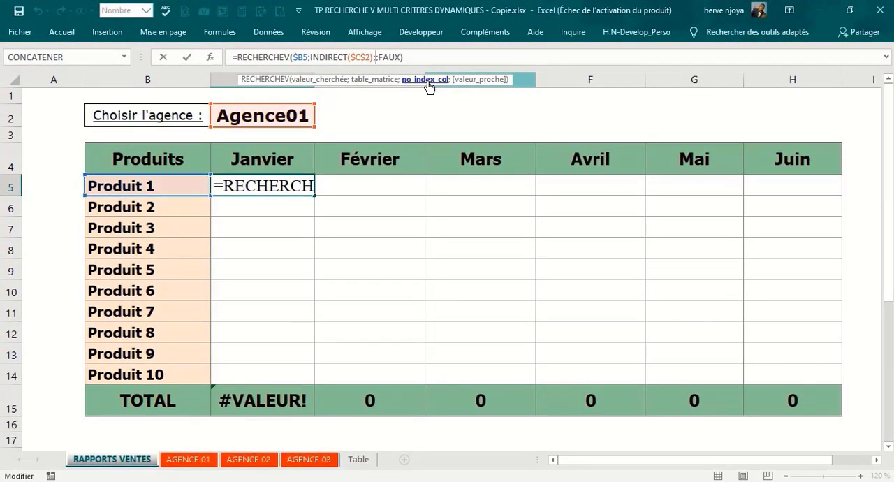
key("Return")
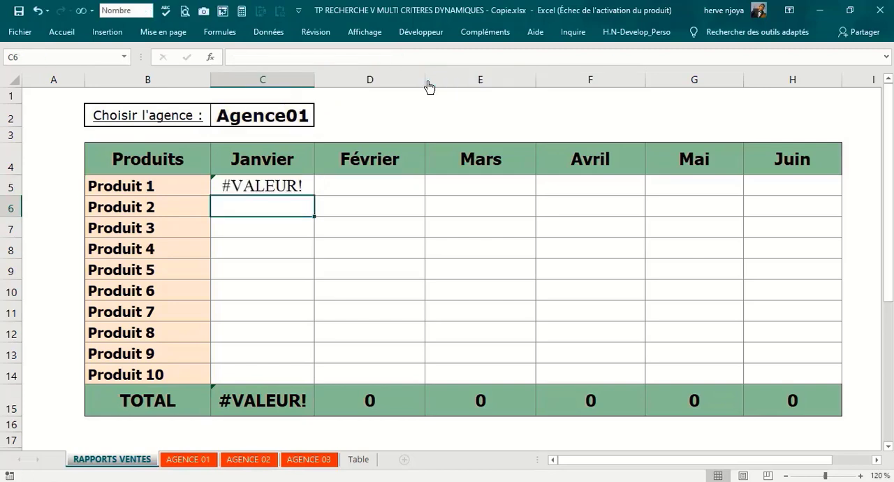
Step: Enter the test formula =COLONNE(C4) in C17 to return the column number of the Janvier header
scroll(222, 408, "down", 1)
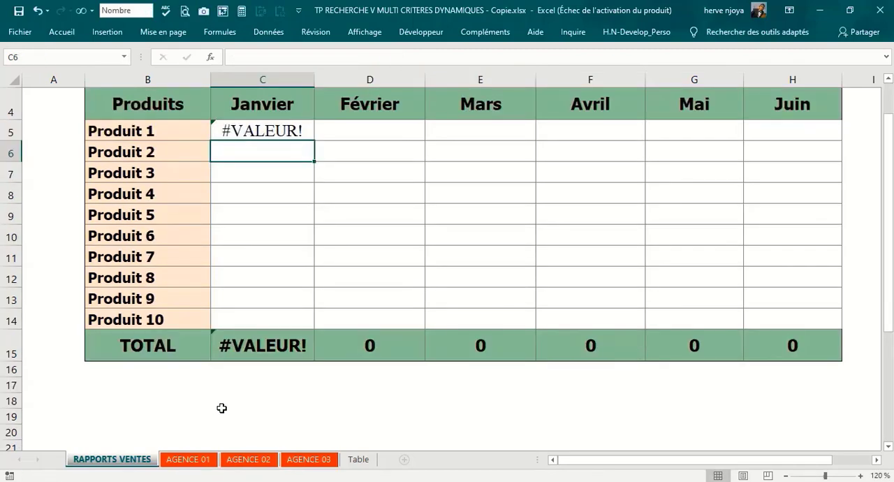
left_click(255, 394)
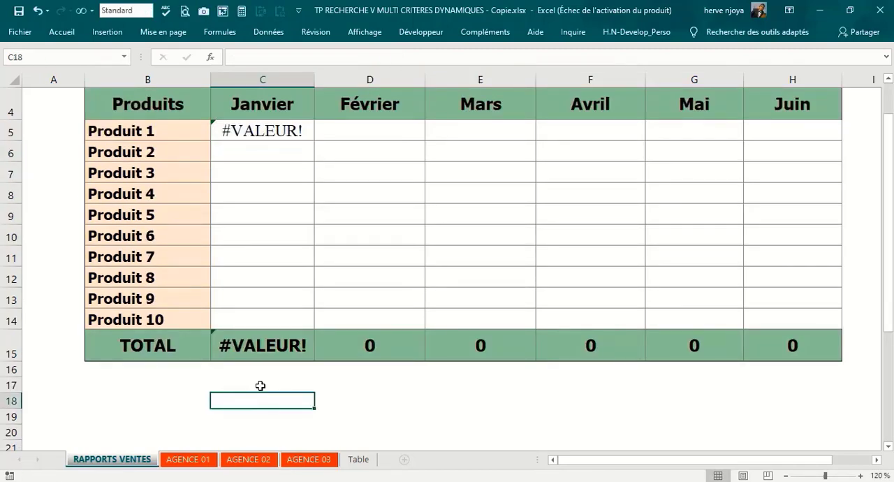
left_click(260, 386)
type("=colo")
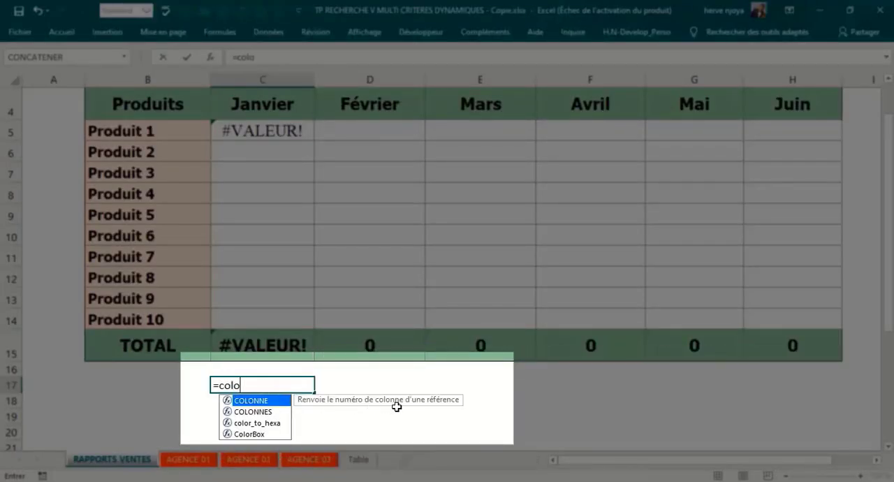
key("Tab")
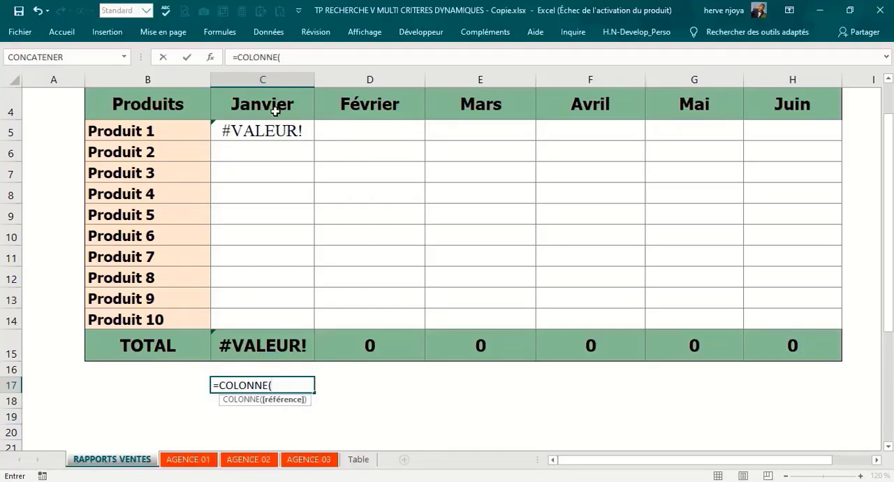
left_click(281, 104)
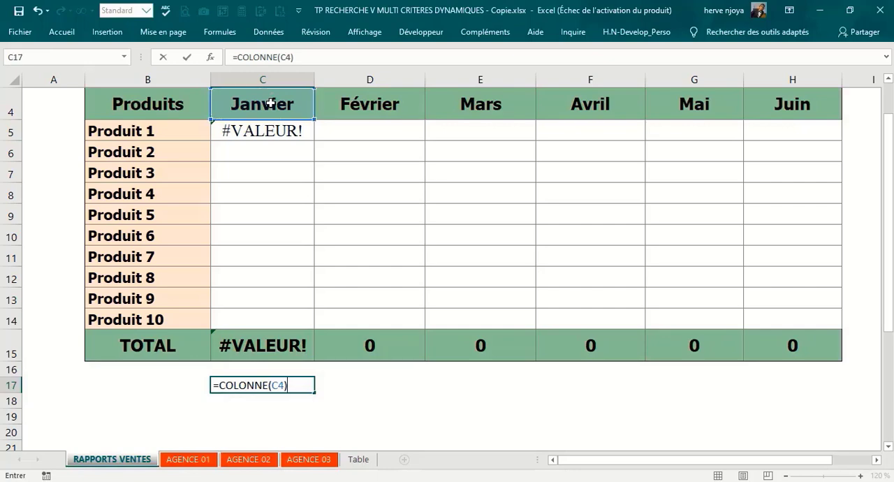
type(")")
key("Return")
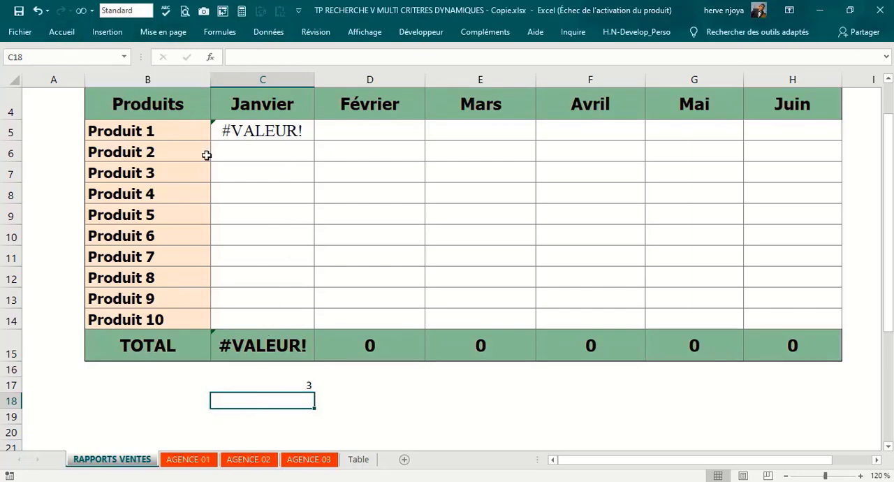
Step: Examine the table on the AGENCE 01 sheet and the positions of the Produits, Janvier and Février columns within it
left_click(187, 459)
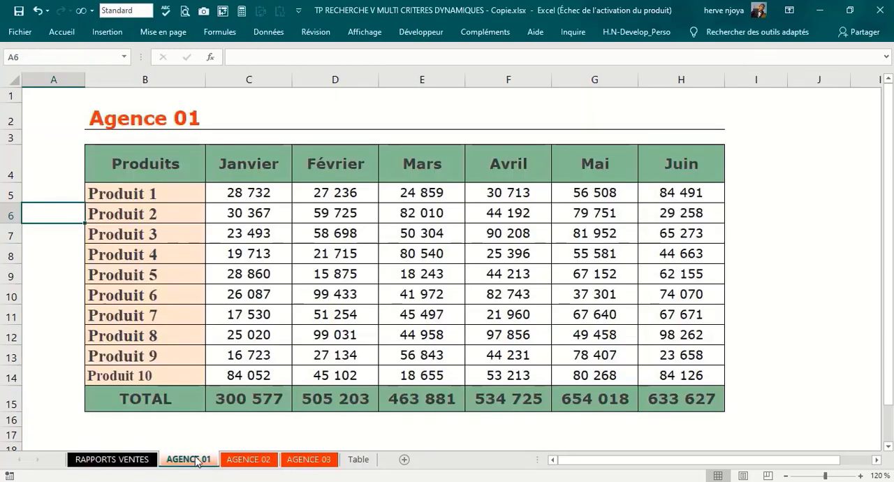
left_click_drag(105, 154, 681, 396)
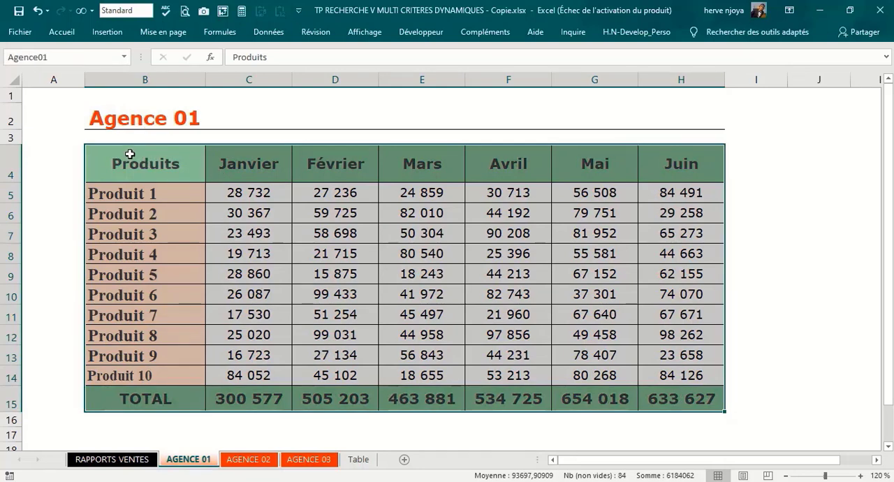
left_click_drag(130, 154, 155, 367)
left_click_drag(250, 354, 248, 375)
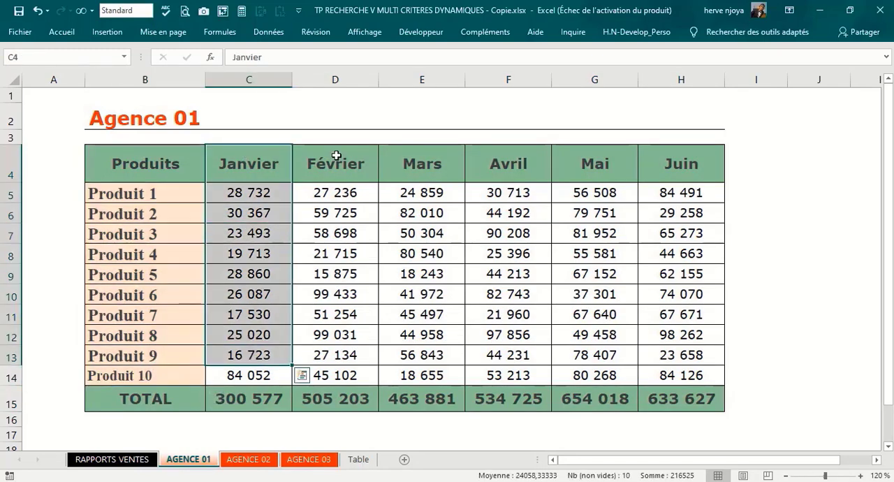
left_click_drag(335, 160, 332, 375)
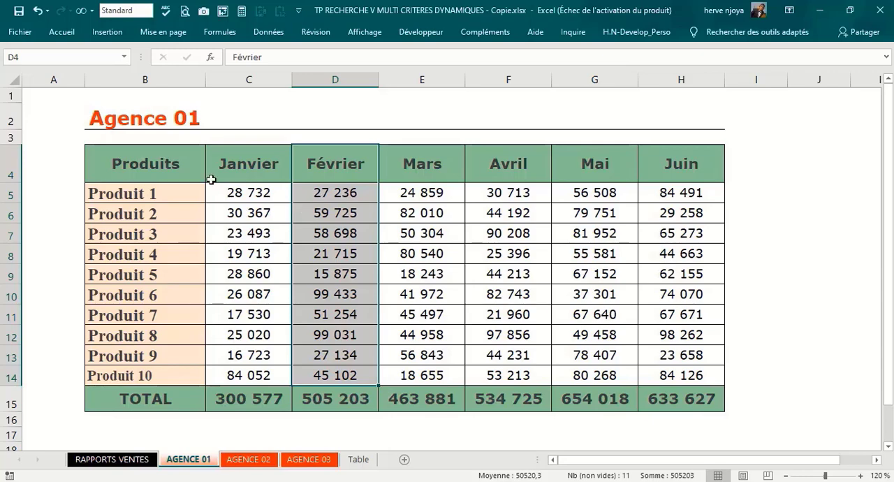
left_click_drag(226, 148, 239, 379)
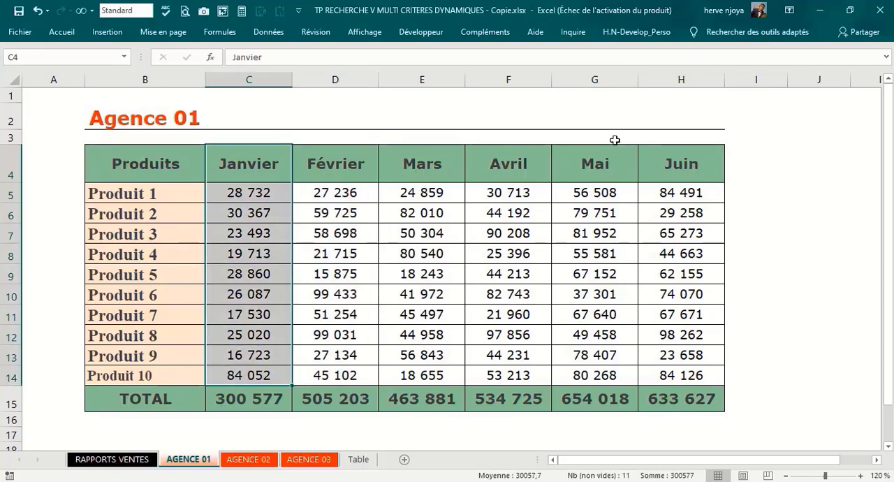
Step: Change the test formula in C17 of the RAPPORTS VENTES sheet to =COLONNE(C4)-1 and fill it across to H17
left_click(122, 461)
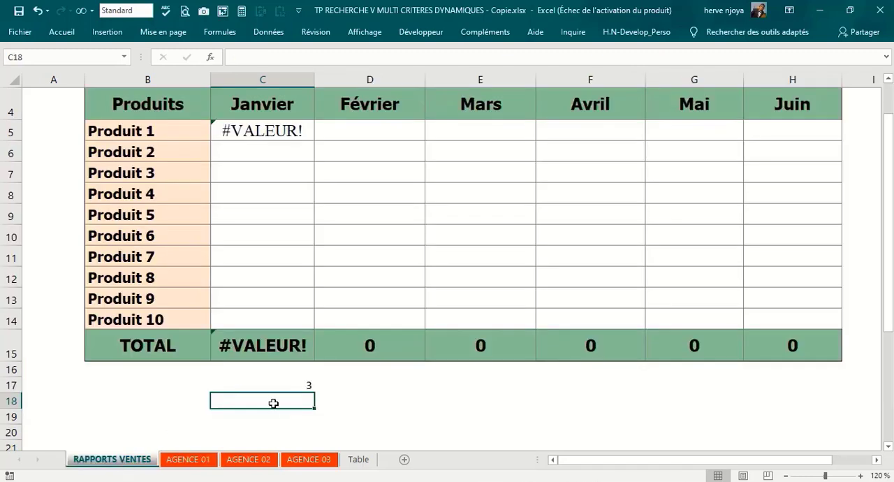
left_click(282, 384)
left_click(301, 57)
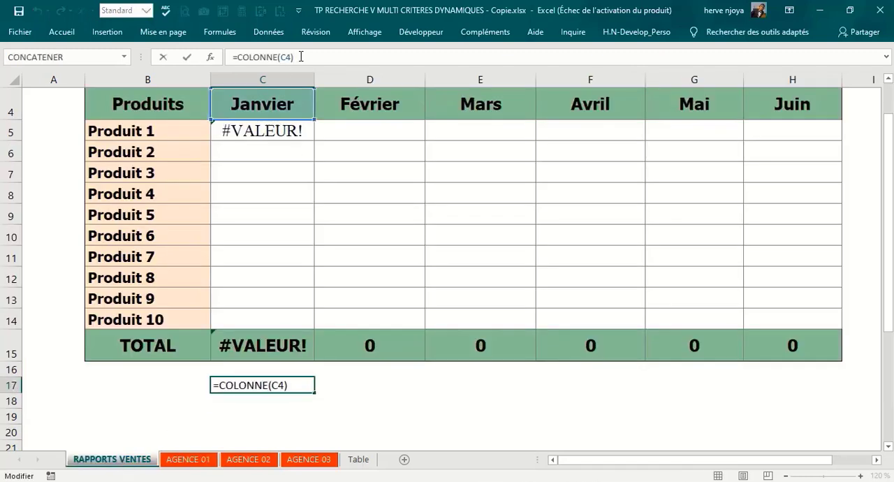
type("-1")
key("Return")
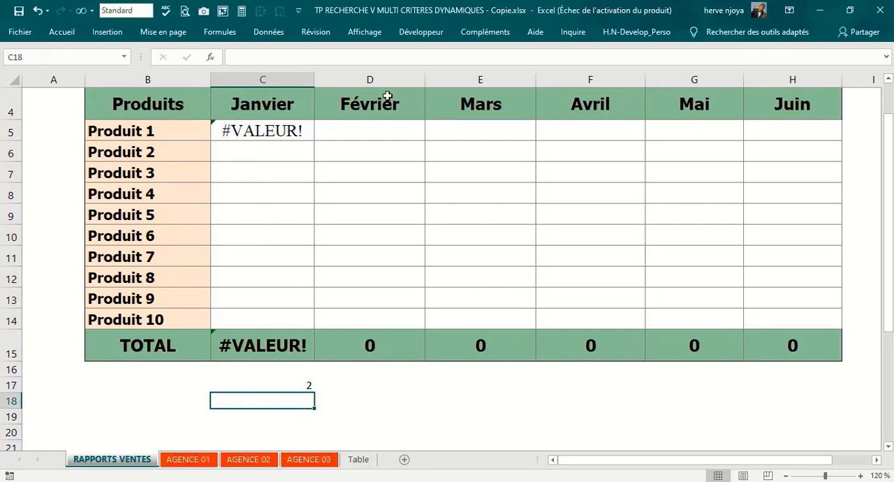
left_click(299, 384)
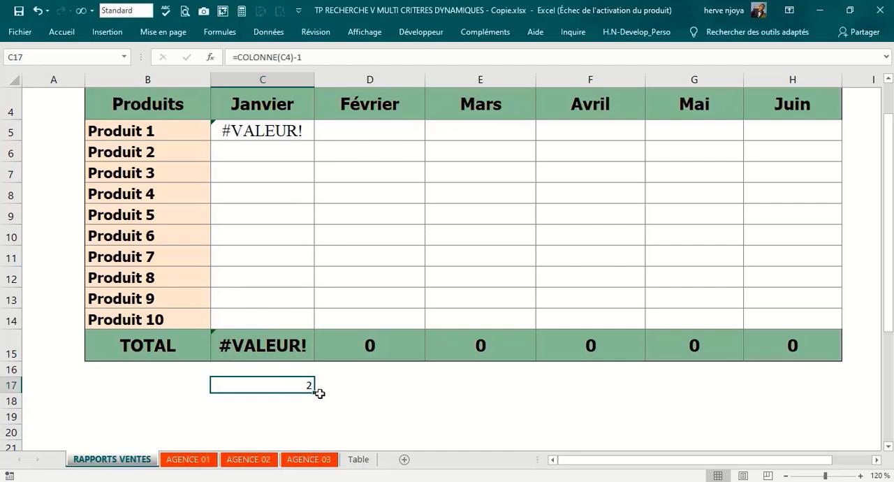
left_click_drag(699, 414, 828, 410)
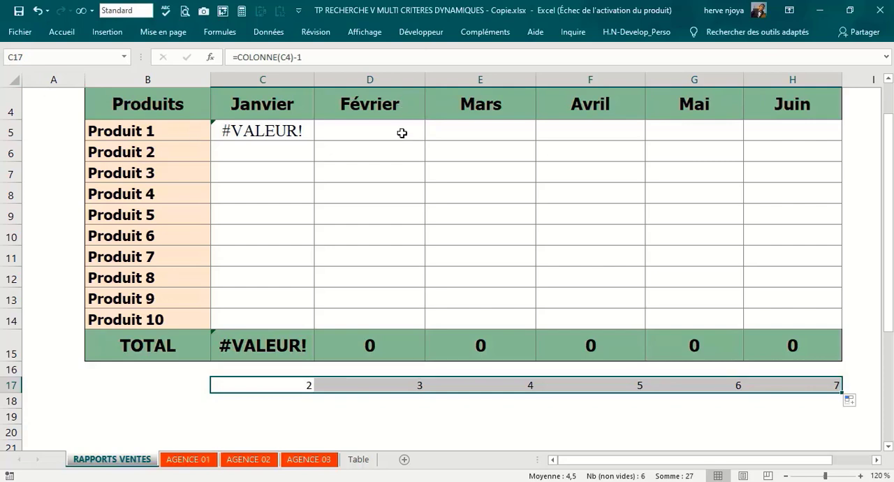
Step: Clear the COLONNE test formulas from C17:H17 below the report table
scroll(398, 138, "up", 1)
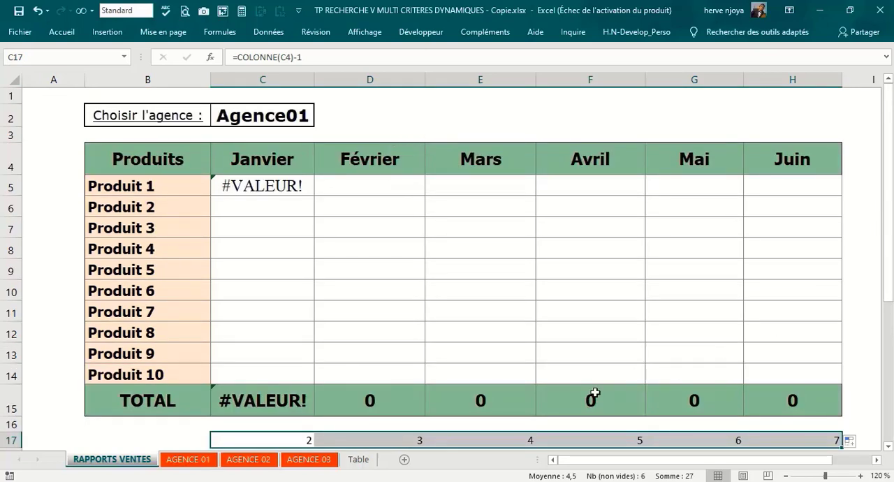
scroll(456, 444, "down", 1)
scroll(436, 421, "up", 1)
key("Delete")
Step: Add COLONNE(C$4)-1 as the no_index_col argument of the RECHERCHEV formula in C5, locking only the row of the header reference
left_click(238, 187)
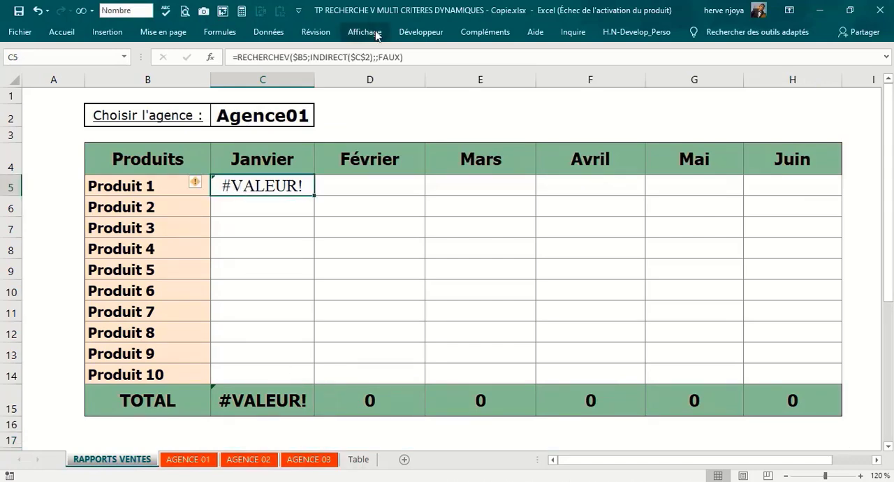
left_click(377, 58)
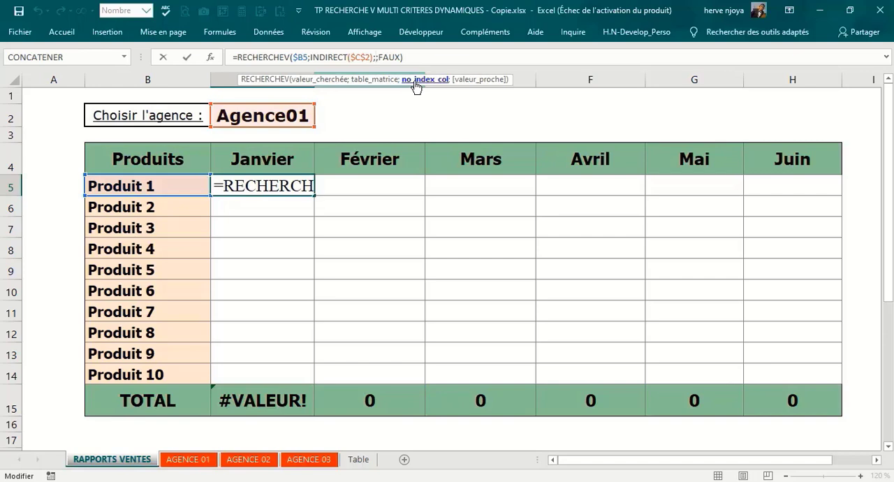
type("colo")
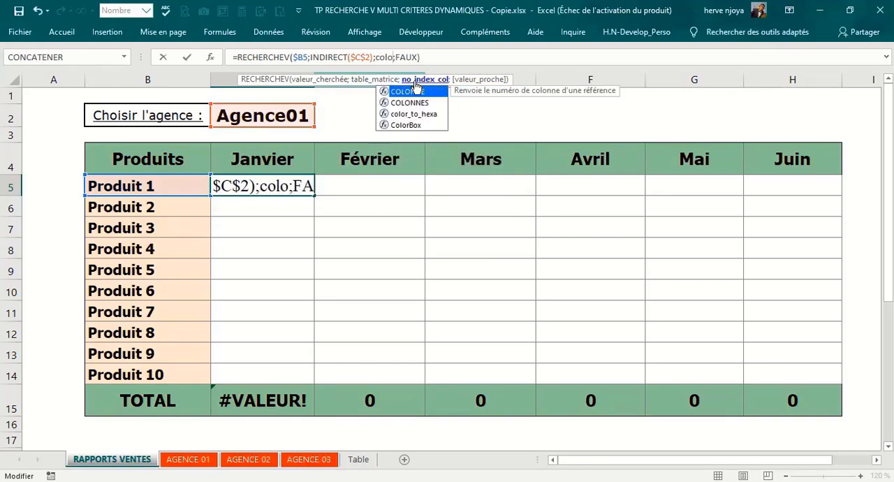
double_click(412, 92)
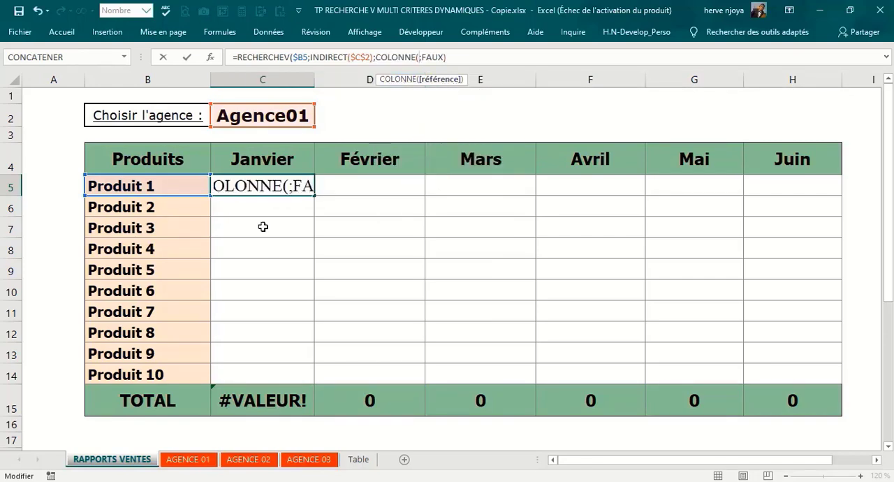
left_click(263, 159)
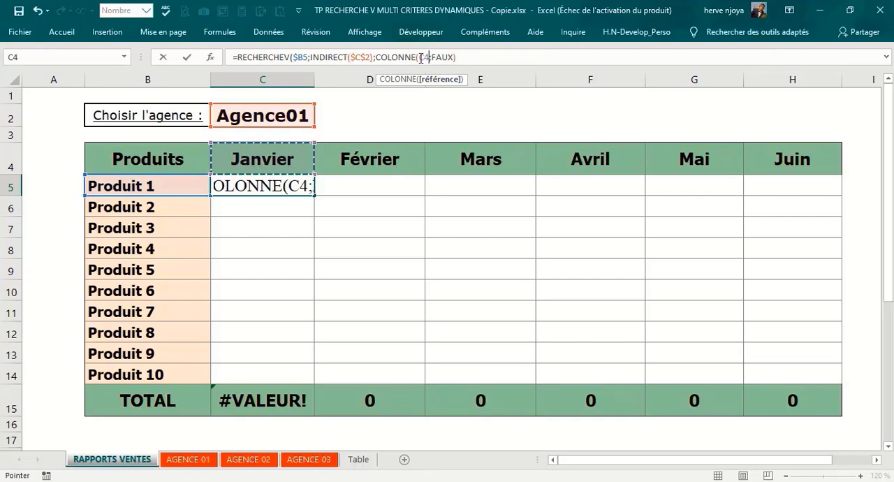
key("F4")
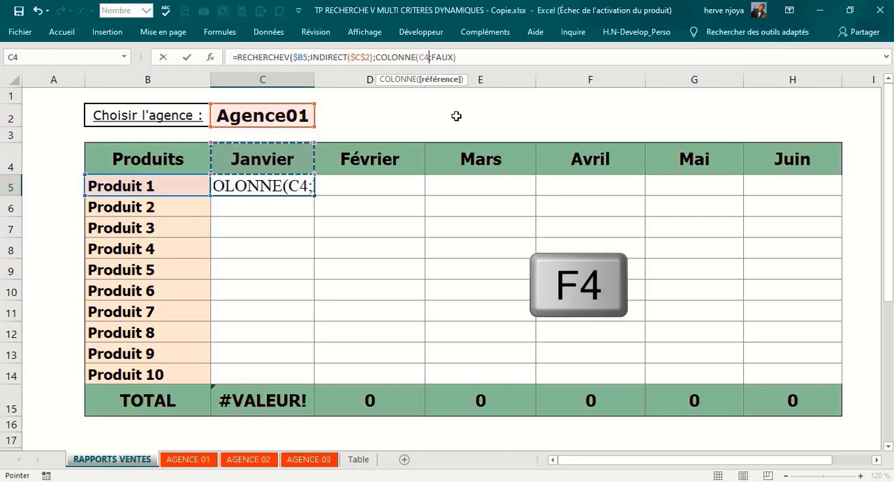
key("F4")
key("F4")
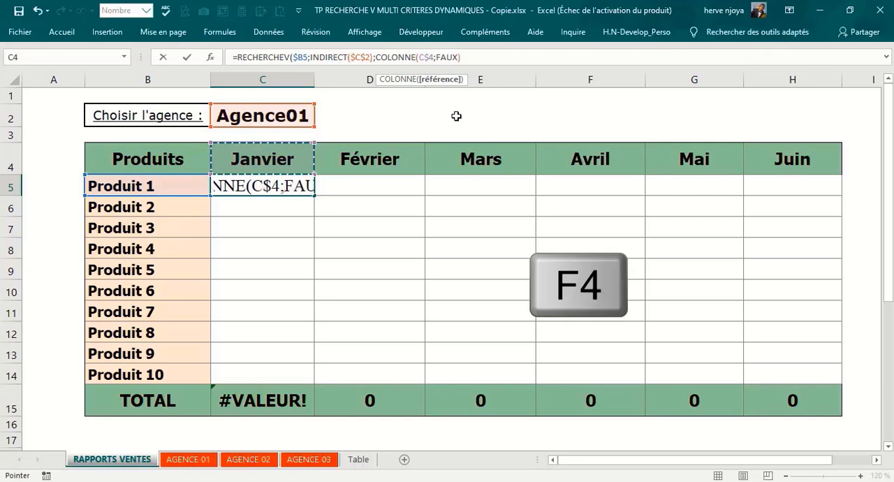
type(")")
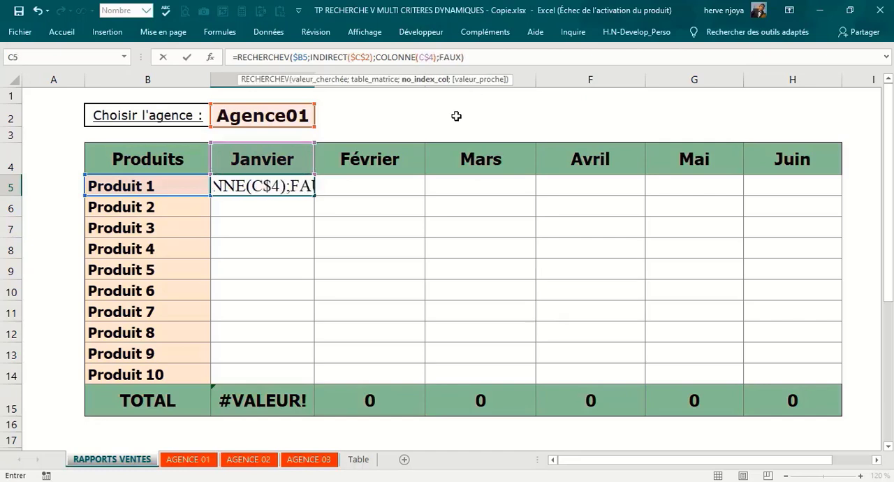
type("-1")
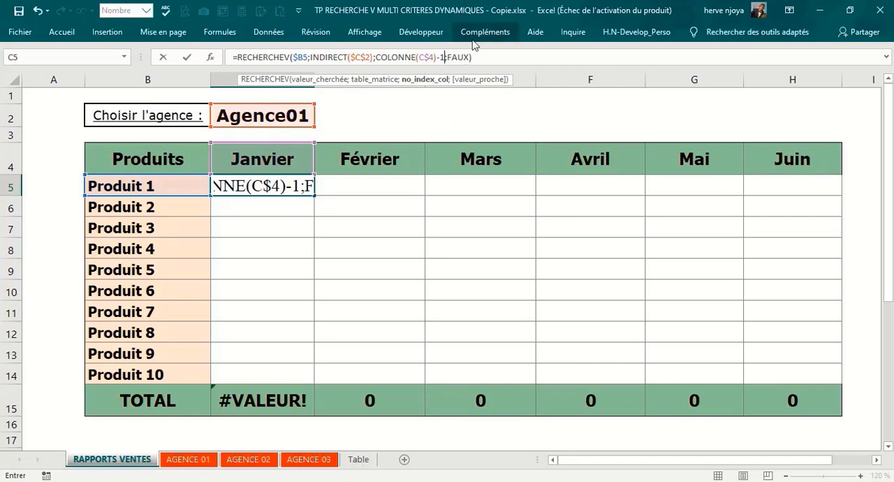
left_click(479, 56)
key("Return")
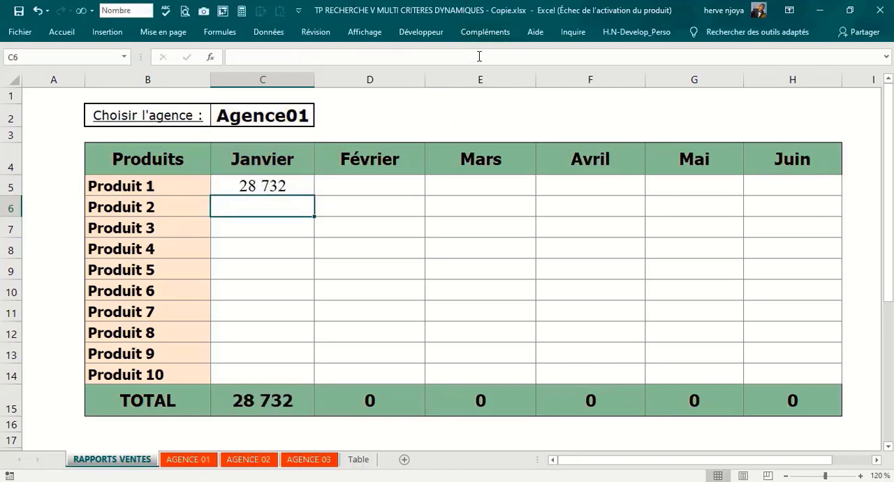
Step: Compare the result in C5 with the Janvier sales of Produit 1 on the AGENCE 01 sheet
left_click(272, 187)
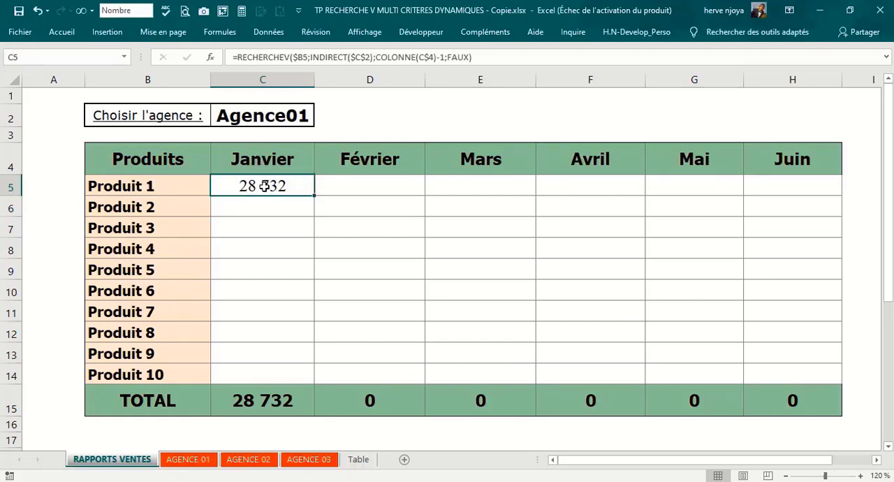
left_click(199, 461)
left_click(264, 186)
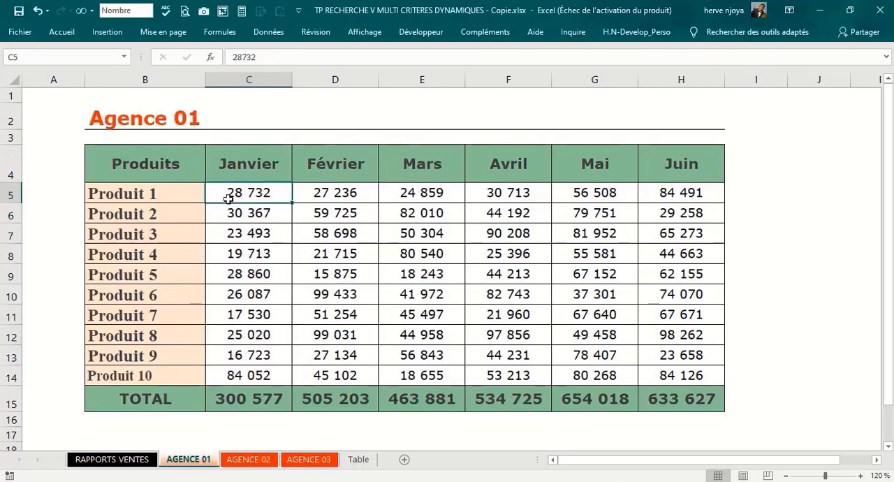
left_click(136, 460)
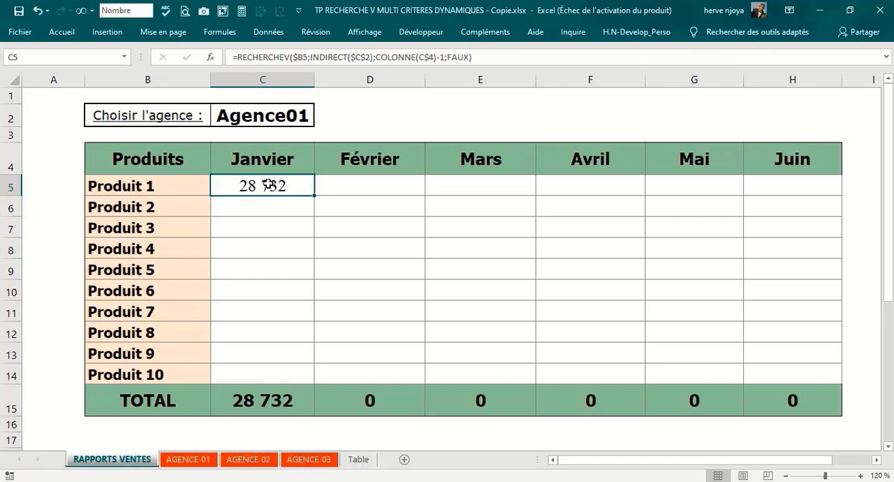
Step: Enter the RECHERCHEV formula from C5 in the whole report range C5:H14 at once
left_click_drag(275, 190, 794, 378)
key("F2")
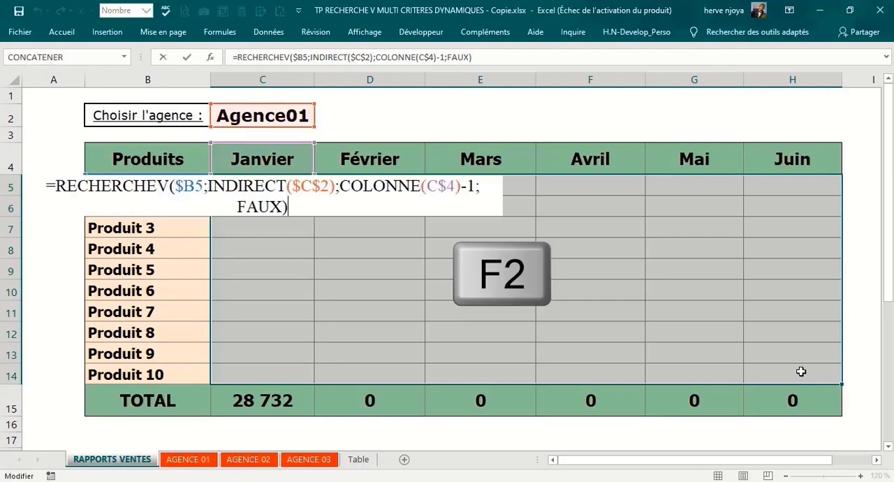
key("ctrl+Return")
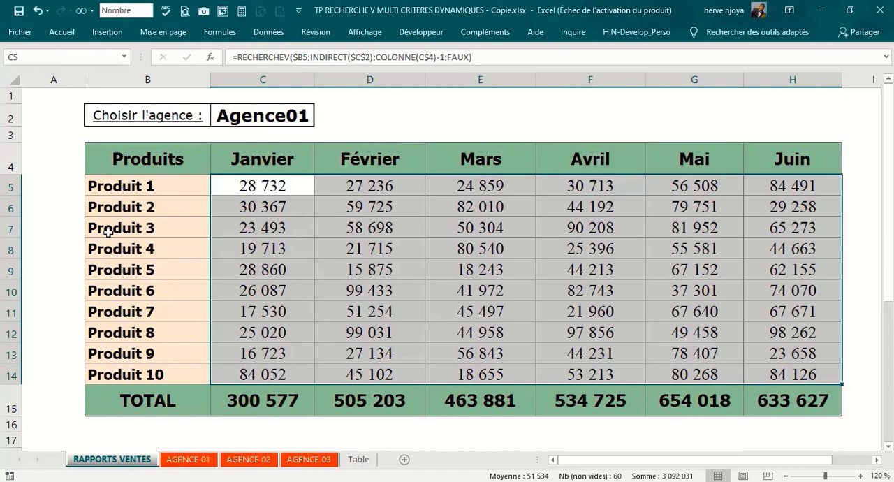
Step: Switch the agency selector in C2 to Agence02 and on to Agence03, and compare the report with the AGENCE 03 sheet
left_click(301, 112)
left_click(320, 120)
key("Escape")
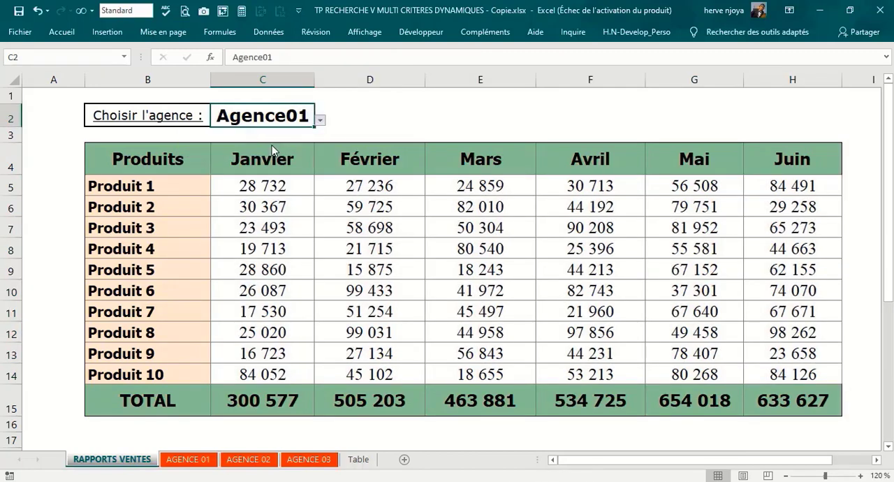
left_click(272, 146)
left_click(321, 121)
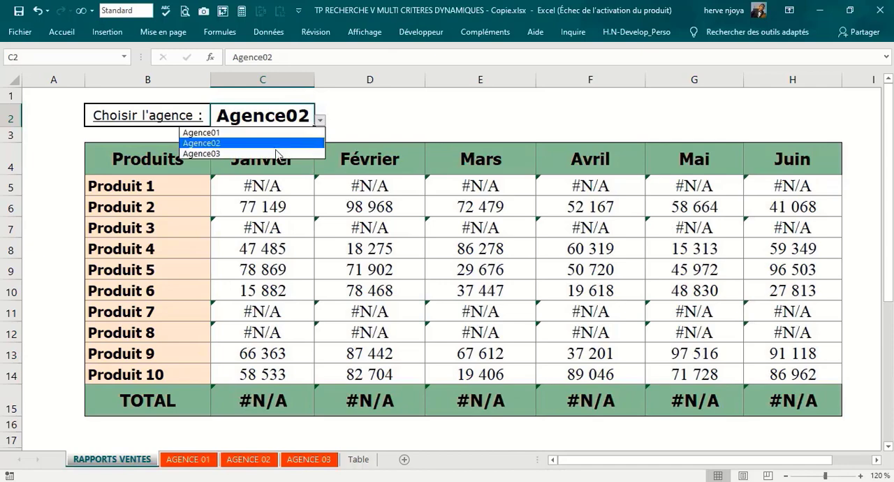
left_click(274, 153)
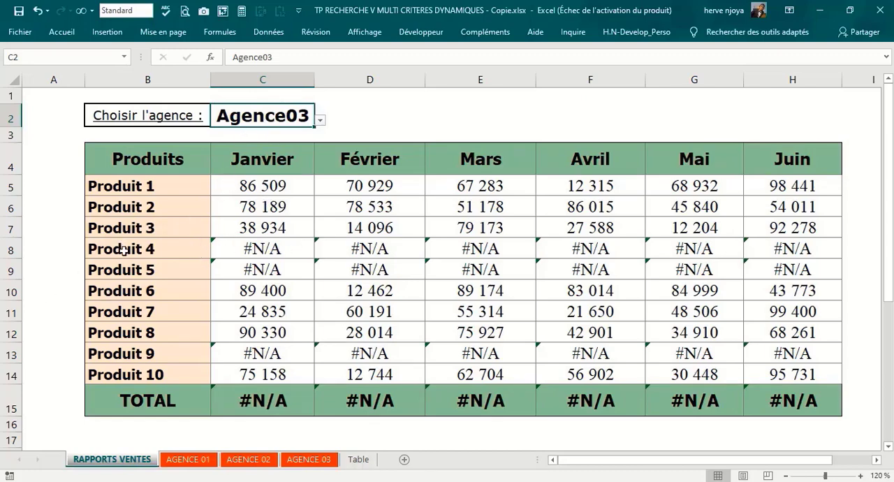
left_click(296, 457)
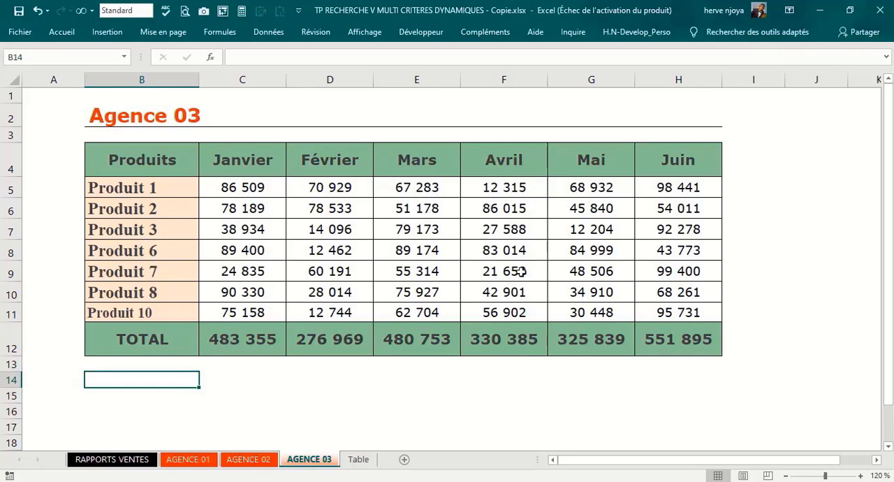
left_click(96, 462)
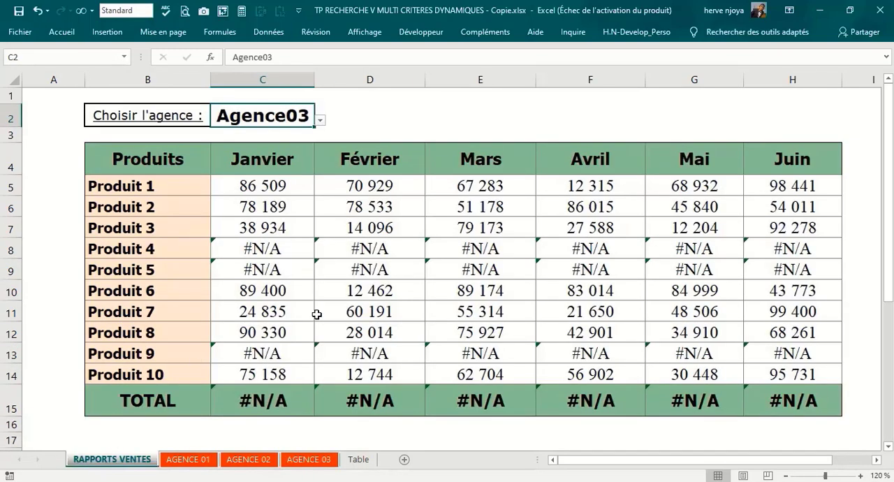
Step: Wrap the RECHERCHEV formula in C5 in SIERREUR, with an empty text "" as the valeur_si_erreur argument
left_click(249, 185)
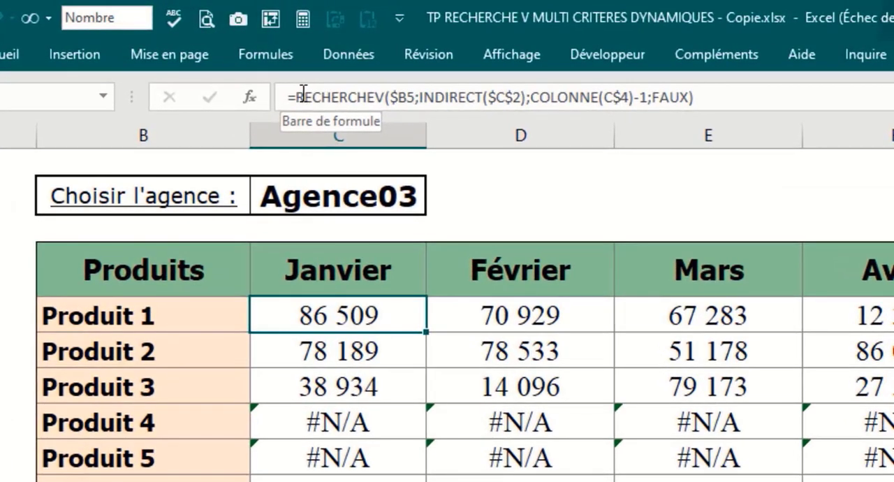
left_click(302, 98)
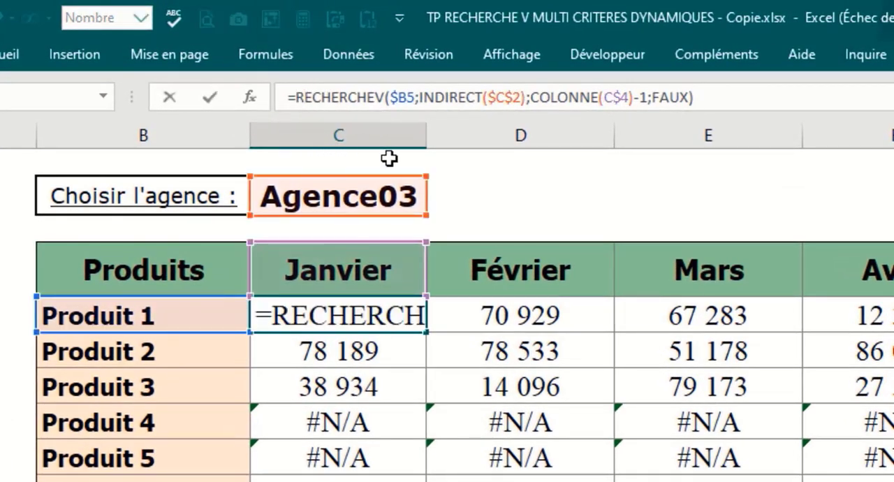
type("sier")
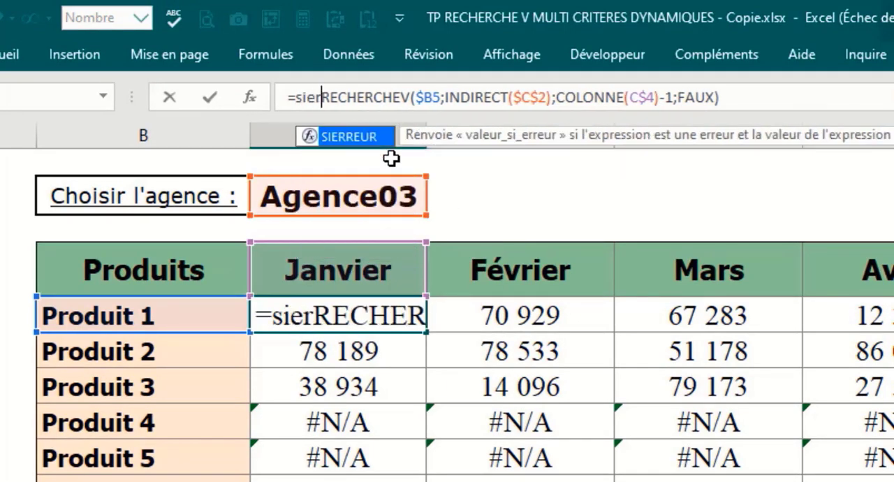
key("Tab")
left_click(393, 150)
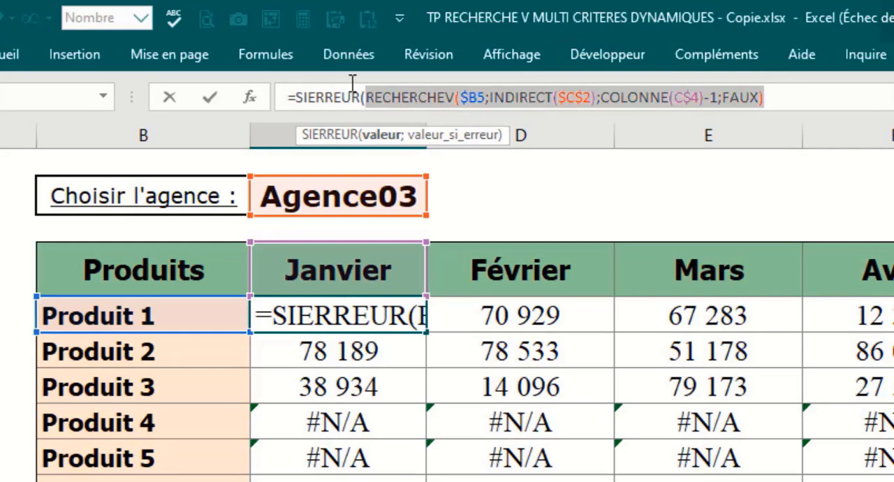
left_click(785, 96)
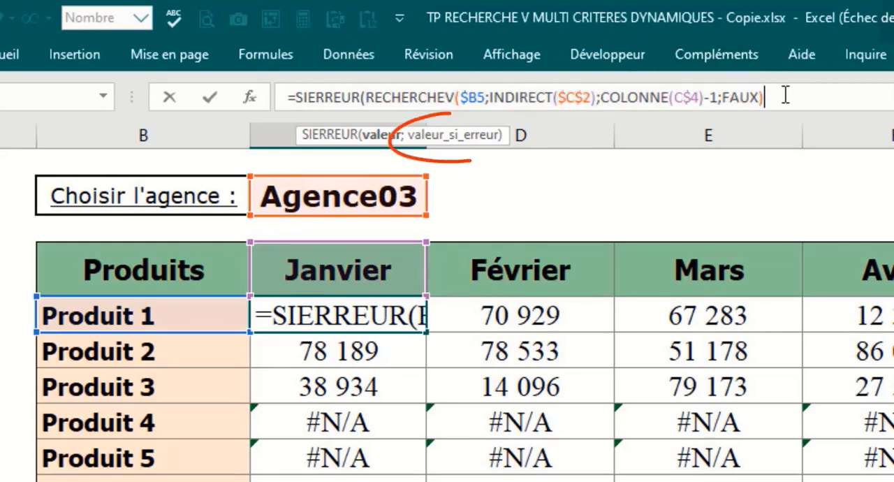
type(";\"")
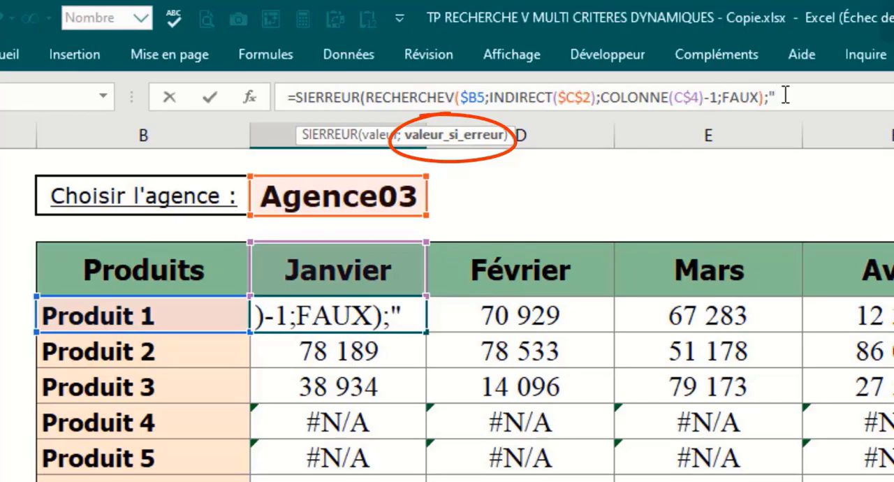
type("\")")
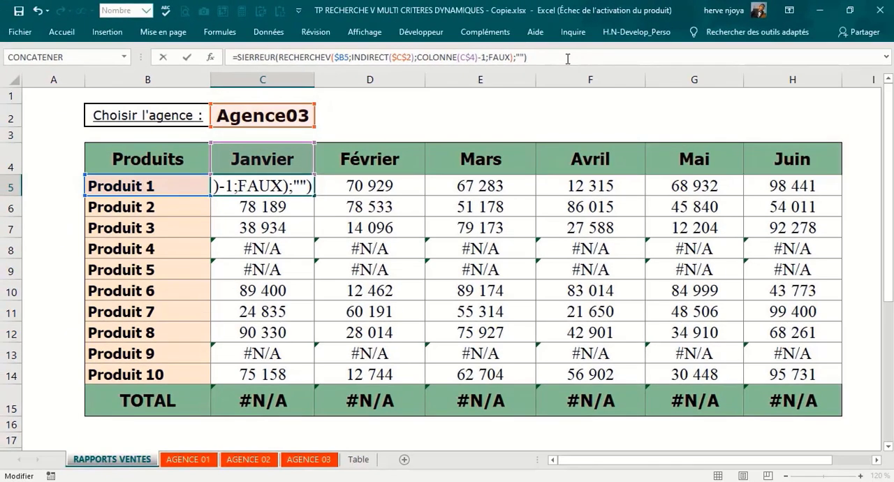
key("Return")
Step: Enter the SIERREUR formula from C5 in the whole report range C5:H14 at once
left_click_drag(268, 184, 798, 374)
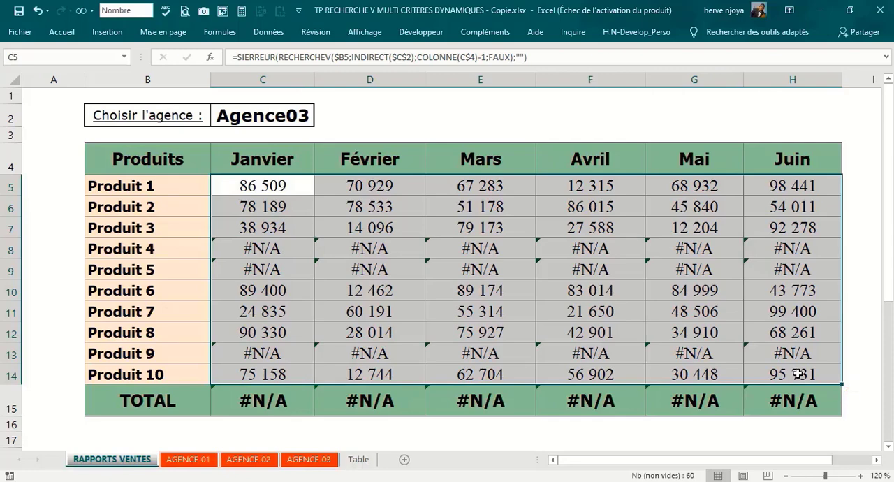
key("F2")
key("ctrl+Return")
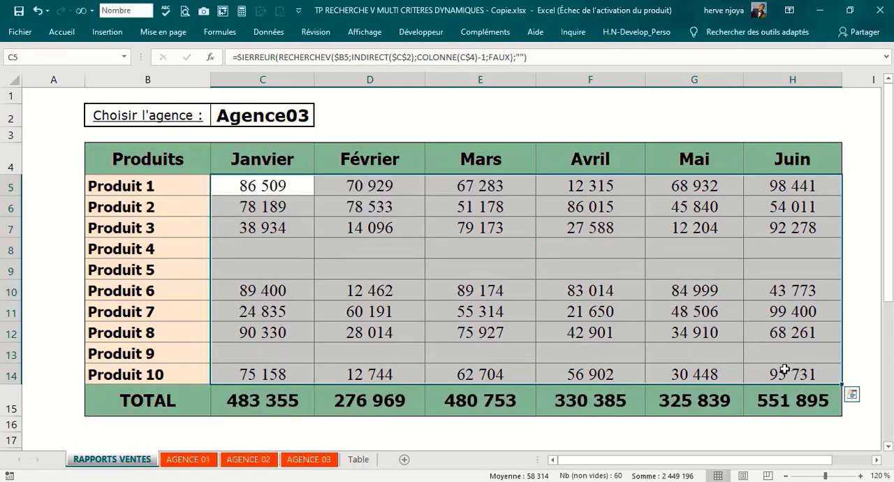
left_click(486, 274)
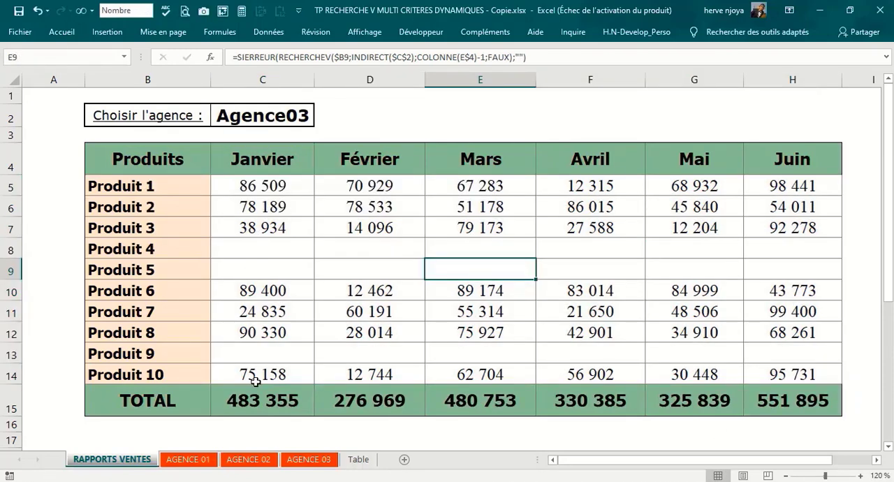
left_click(186, 463)
Step: Clear all formulas from the report range C5:H14
left_click_drag(263, 186, 807, 373)
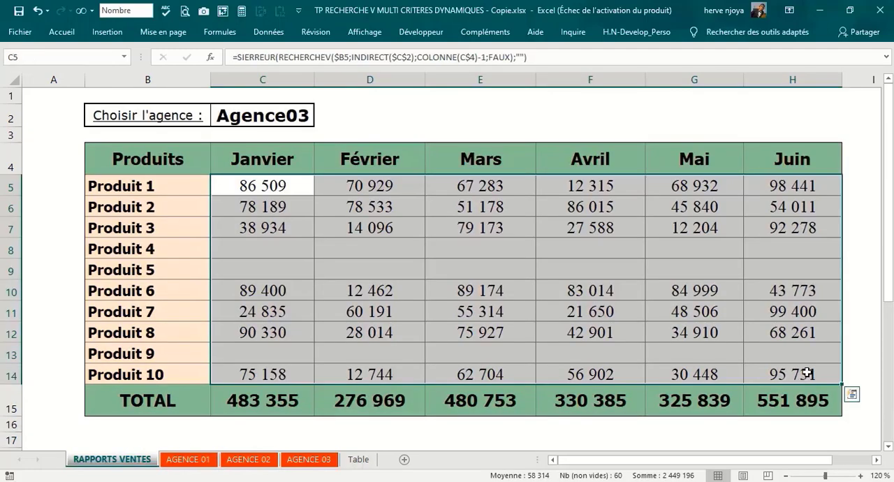
key("Delete")
Step: Start a SIERREUR formula in C5 containing RECHERCHEV, with Produit 1's cell as valeur_cherchée and only its column locked ($B5)
left_click(228, 187)
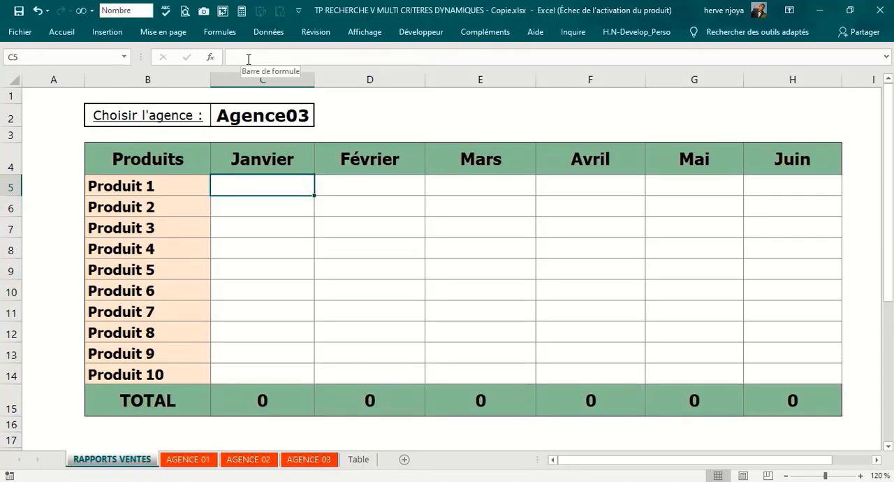
type("=sier")
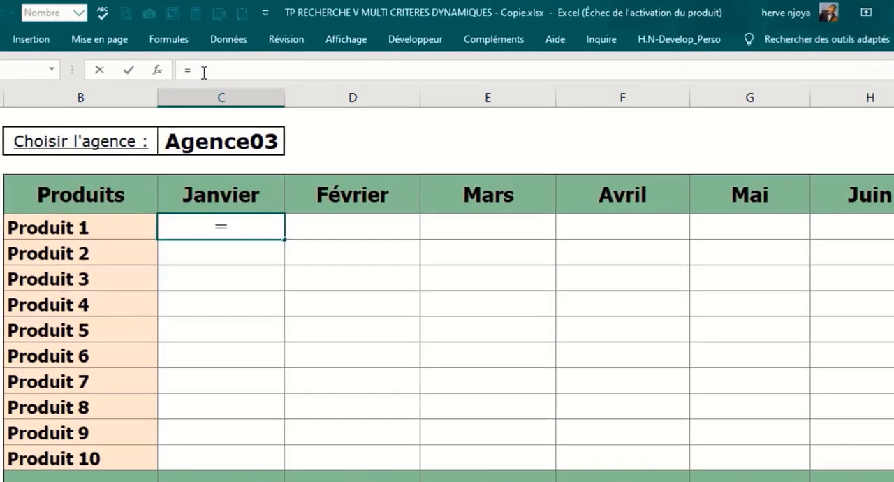
key("Tab")
type("reche")
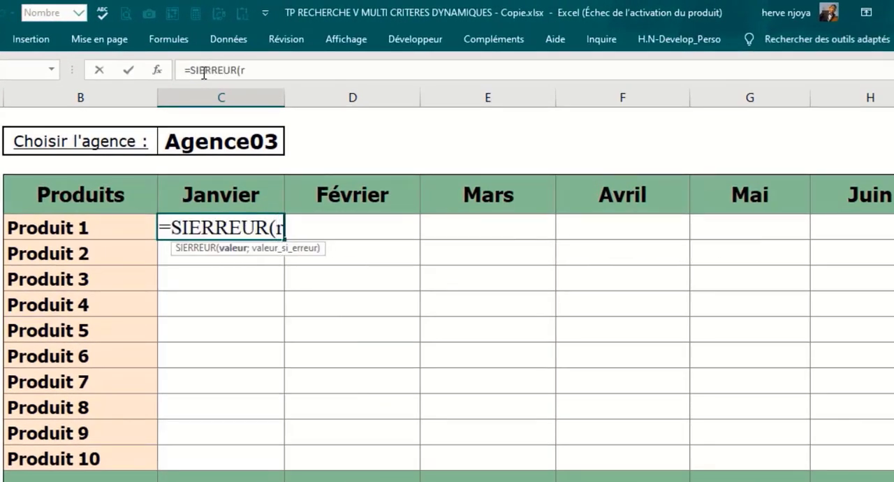
key("Down")
key("Down")
key("Tab")
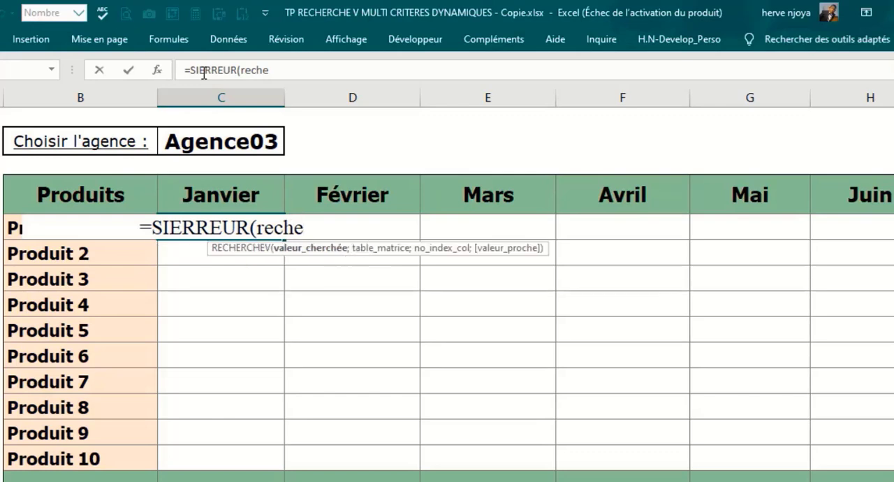
left_click(12, 227)
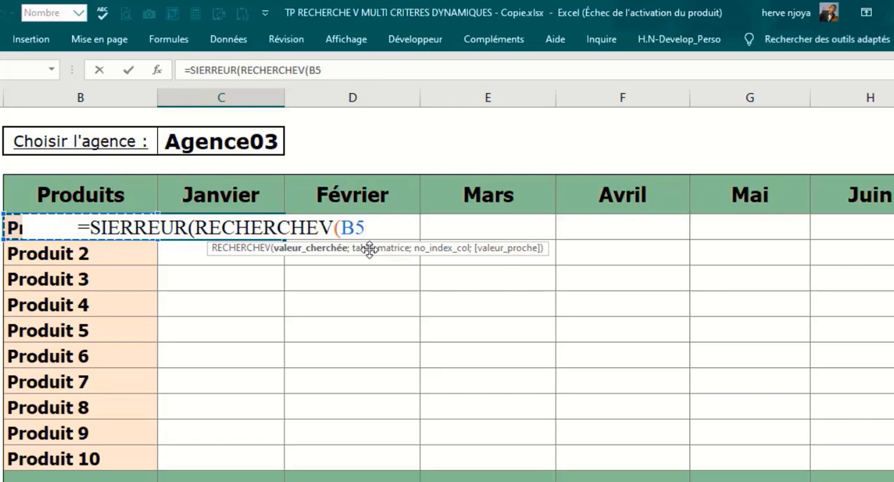
key("F4")
key("F4")
key("F4")
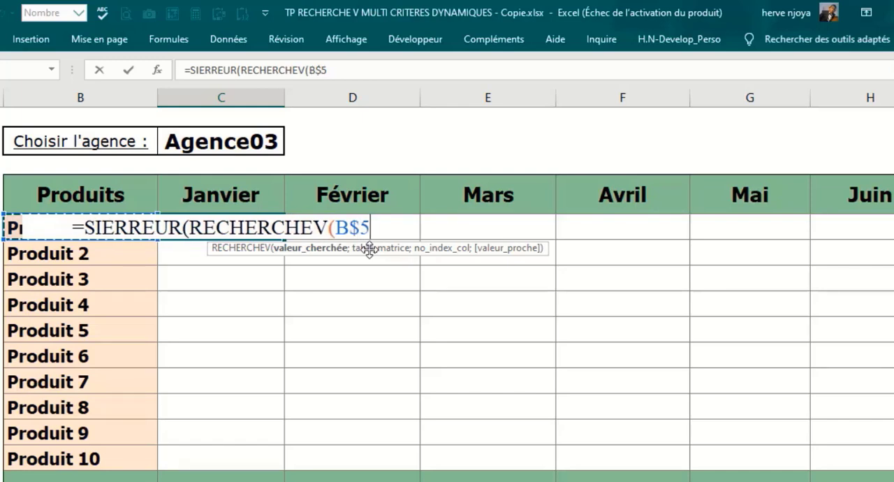
type(";")
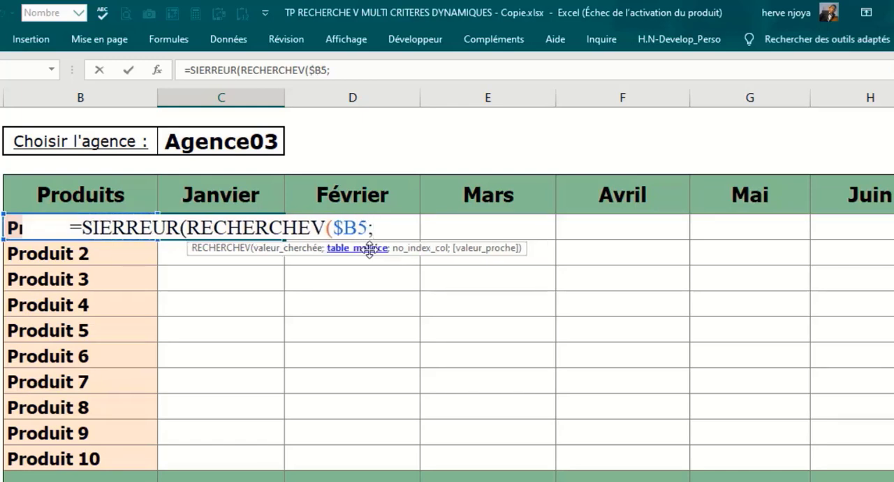
type("indir")
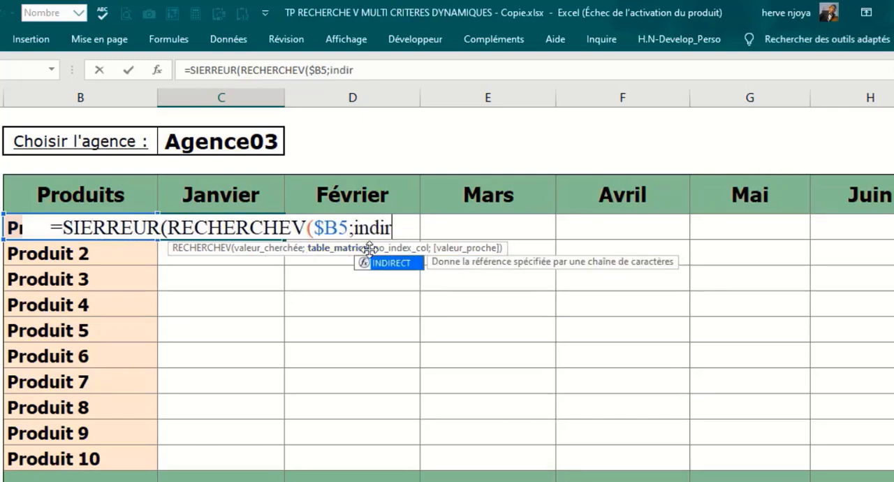
Step: Add INDIRECT($C$2) as the table_matrice argument, referring to the agency selector with an absolute reference
key("Tab")
left_click(264, 143)
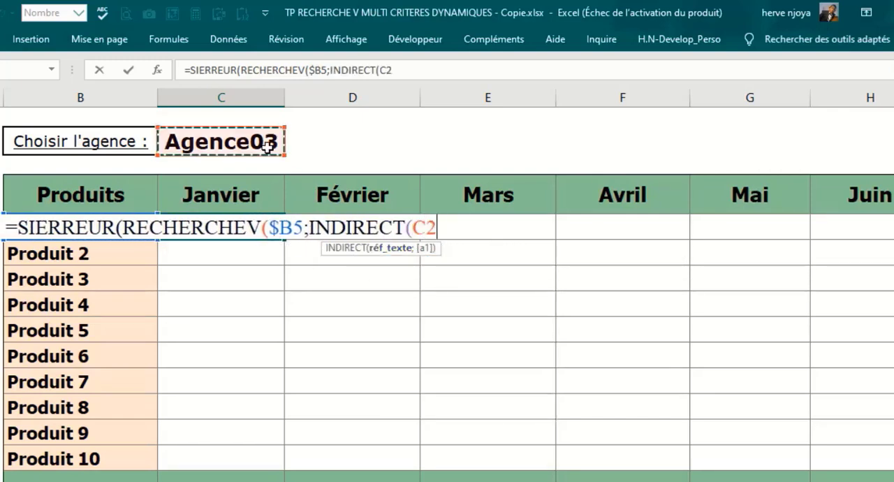
key("F4")
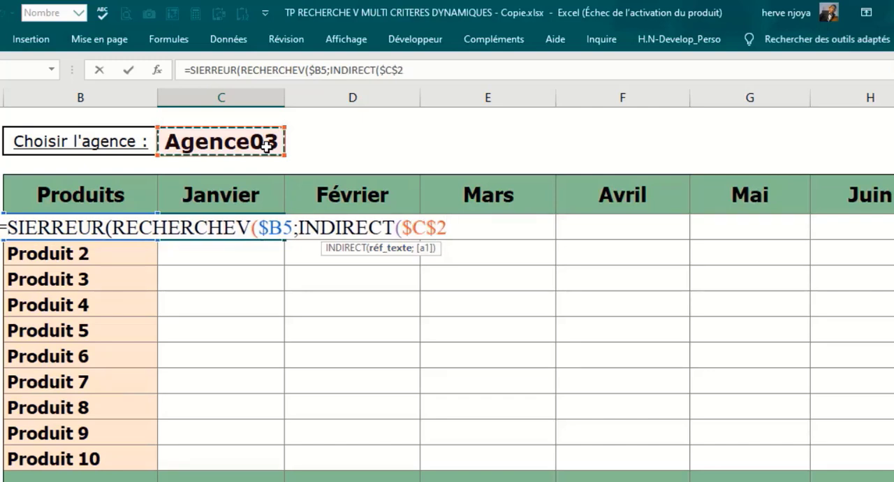
type(");")
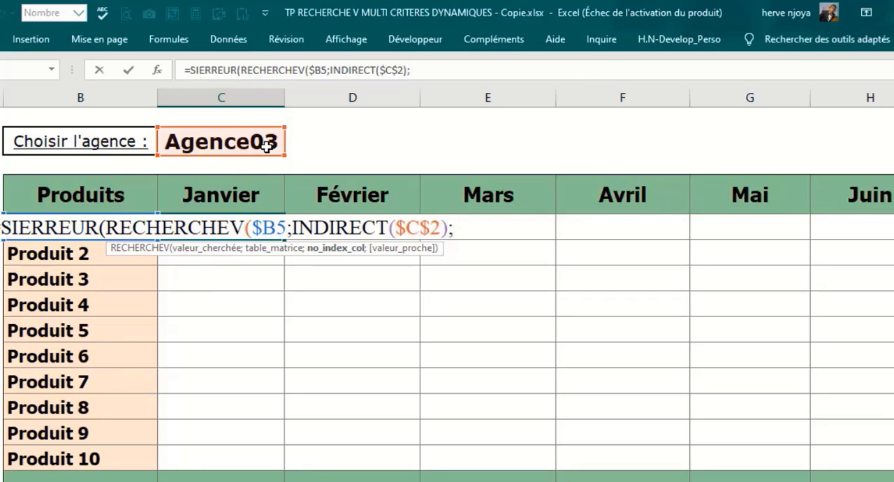
Step: Add COLONNE(C$4)-1 as the no_index_col argument, referring to the Janvier header with only the row locked
type("colo")
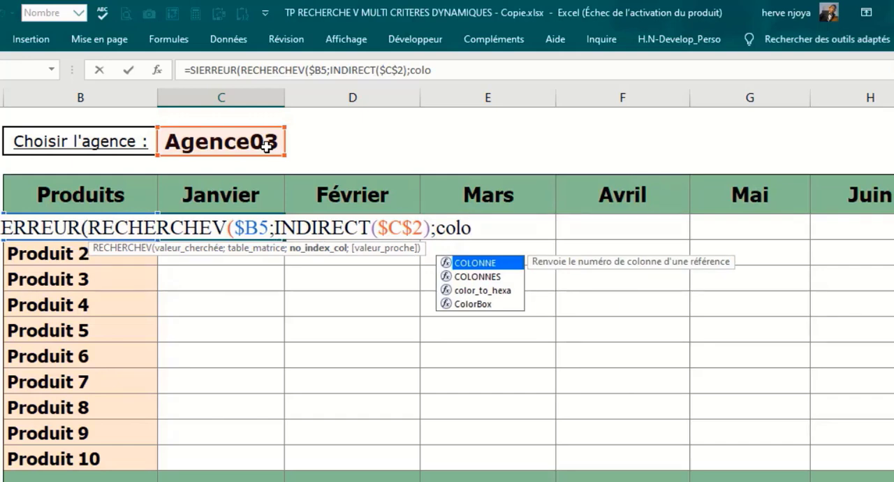
key("Tab")
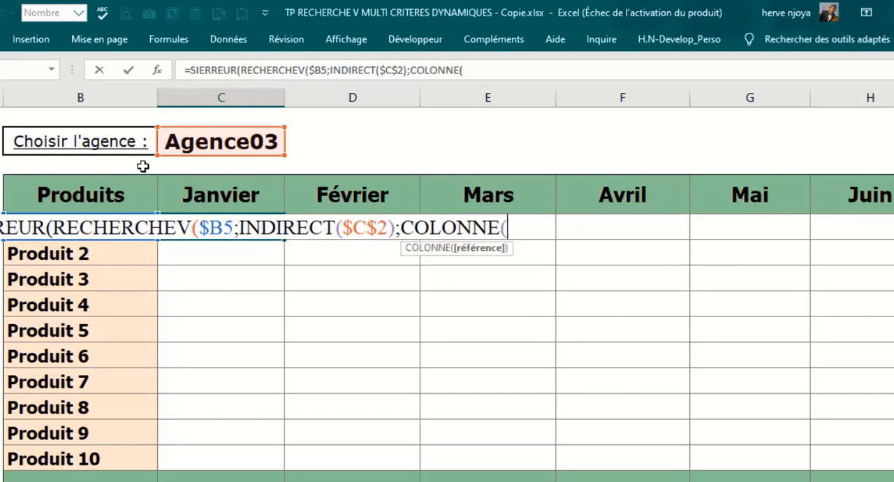
left_click(236, 194)
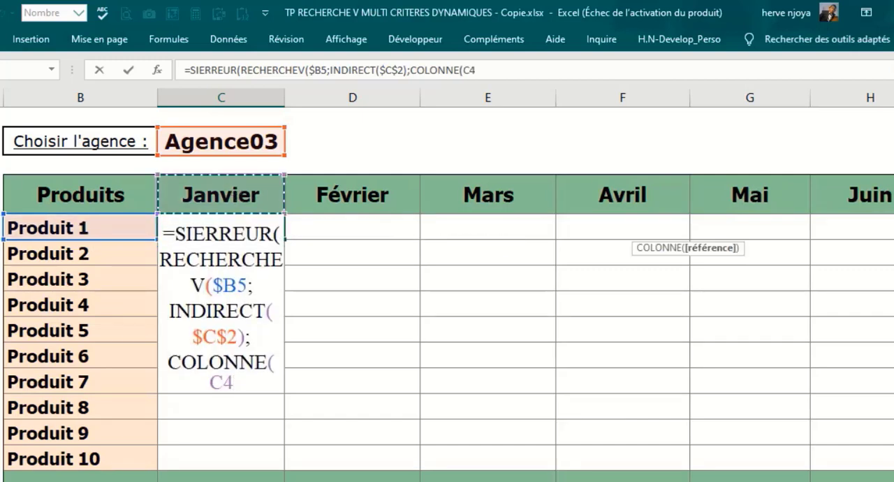
key("ctrl+shift+u")
left_click(528, 78)
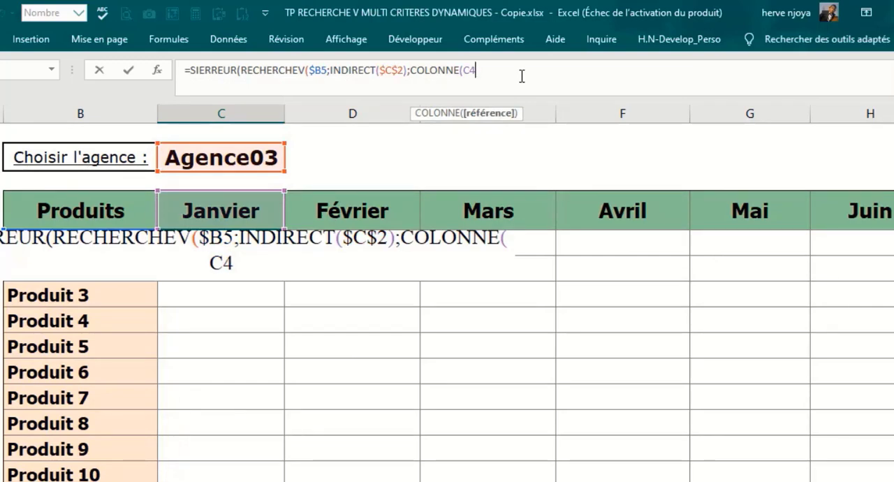
key("F4")
key("F4")
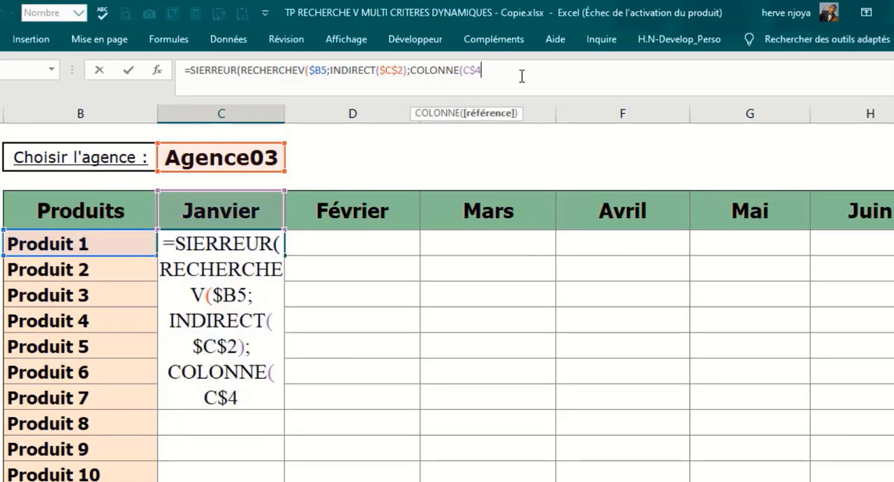
type(")")
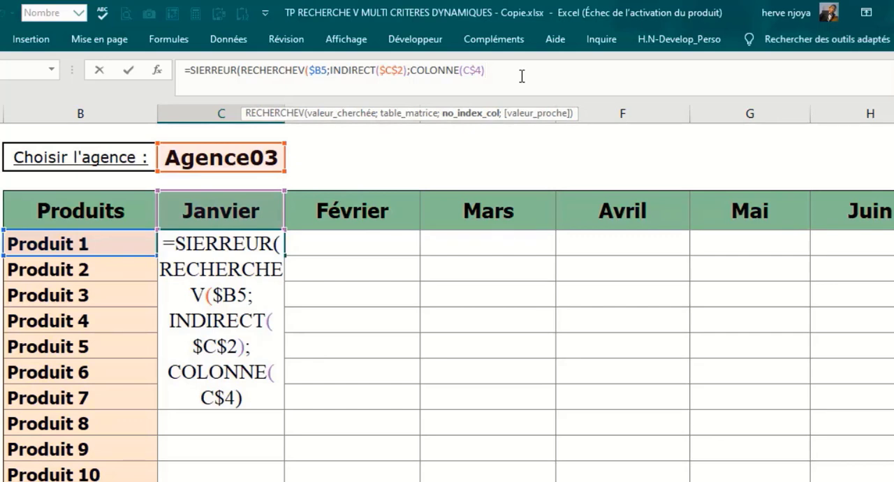
type("-1;")
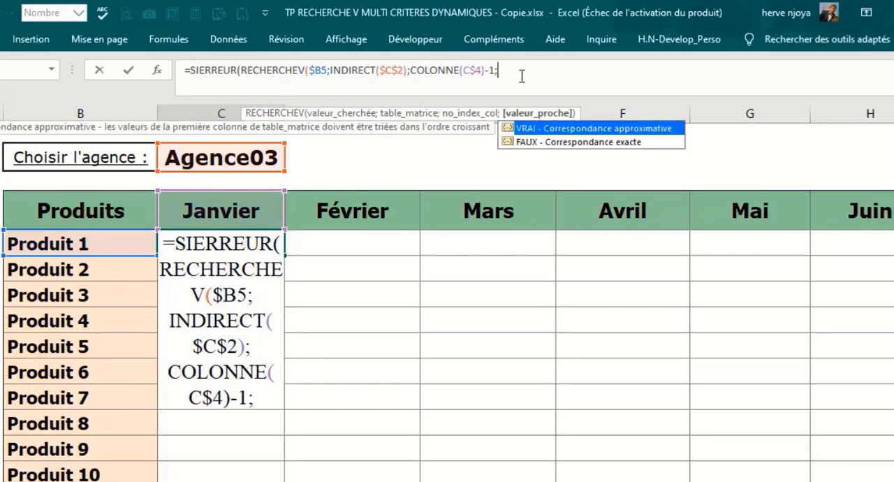
Step: Complete the C5 formula with the exact match FAUX and an empty text "" as valeur_si_erreur, and enter it
double_click(526, 141)
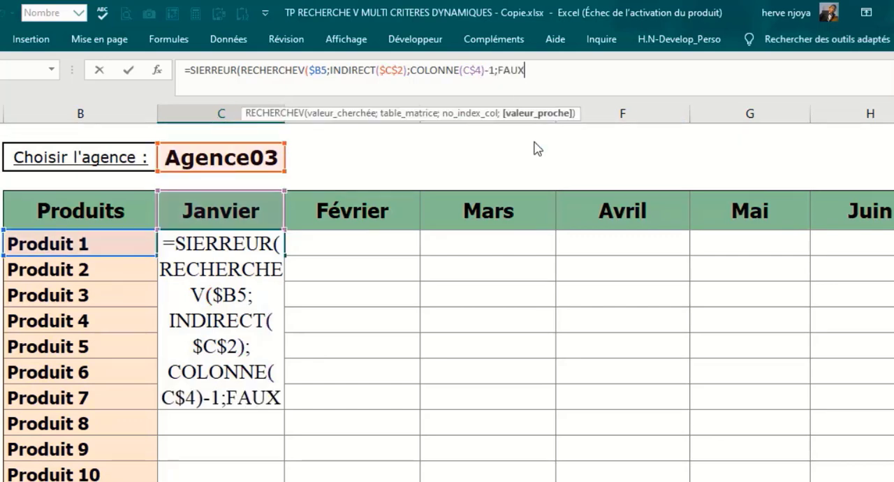
type(")")
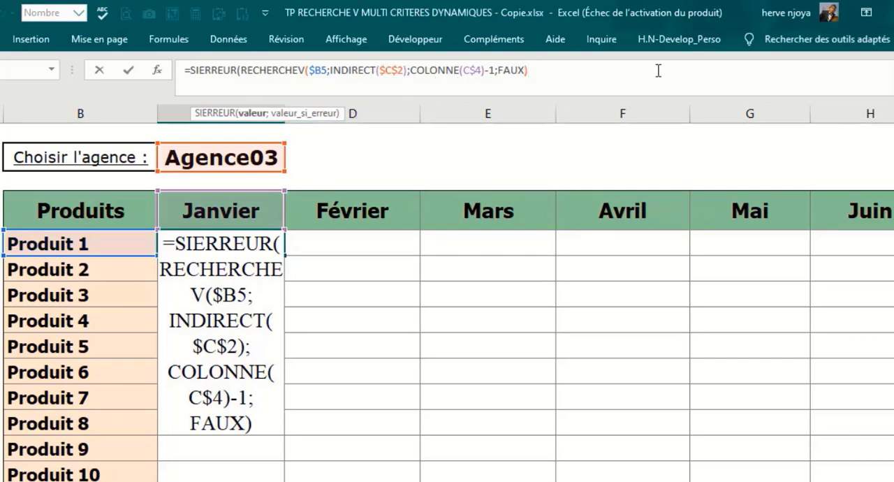
type(";")
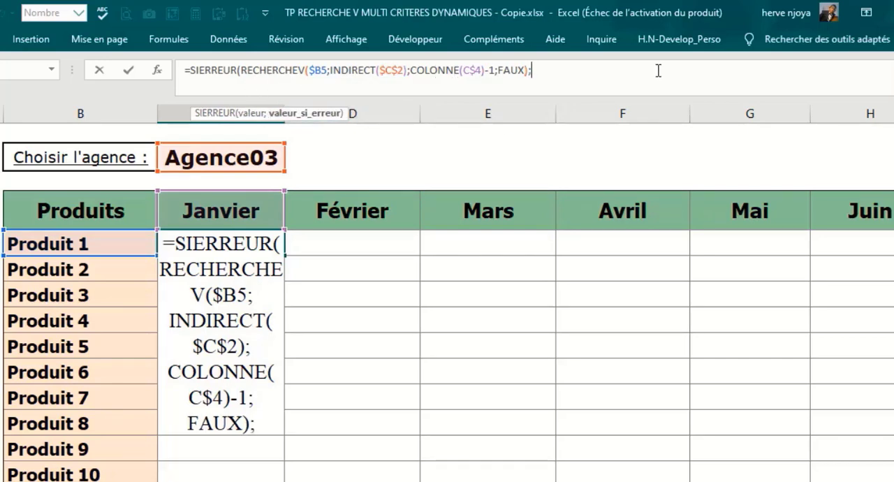
type("\"\"")
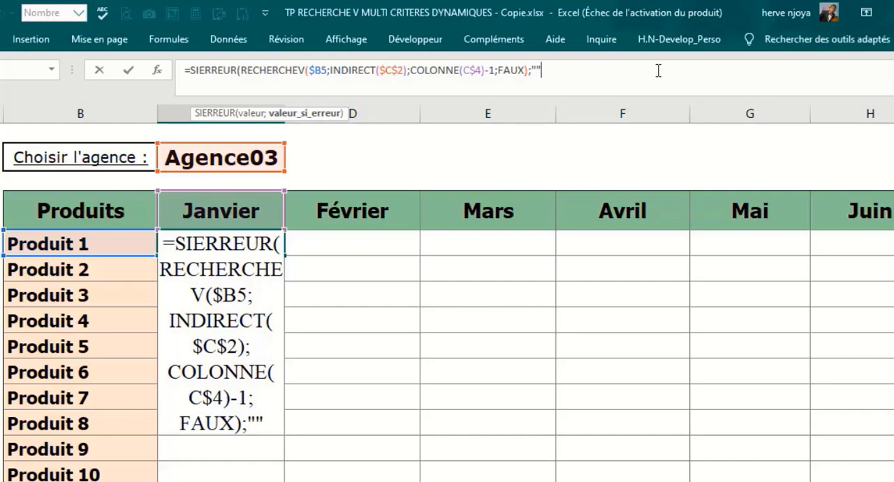
type(")")
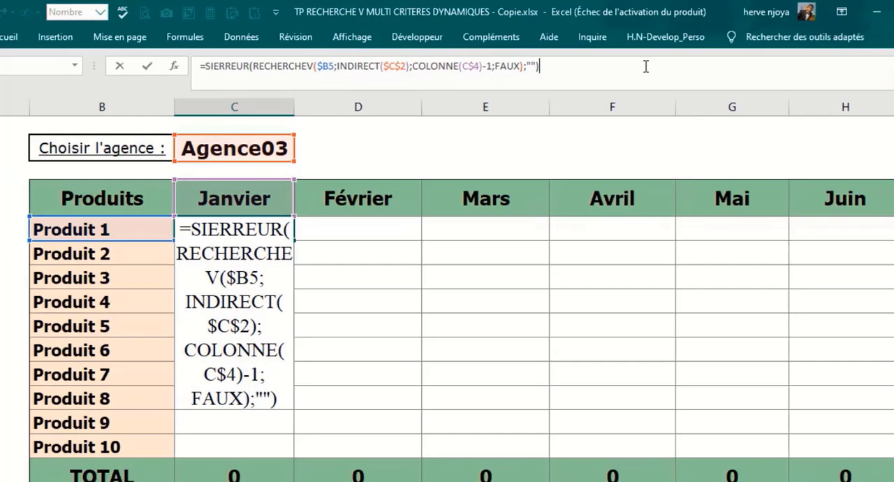
key("Return")
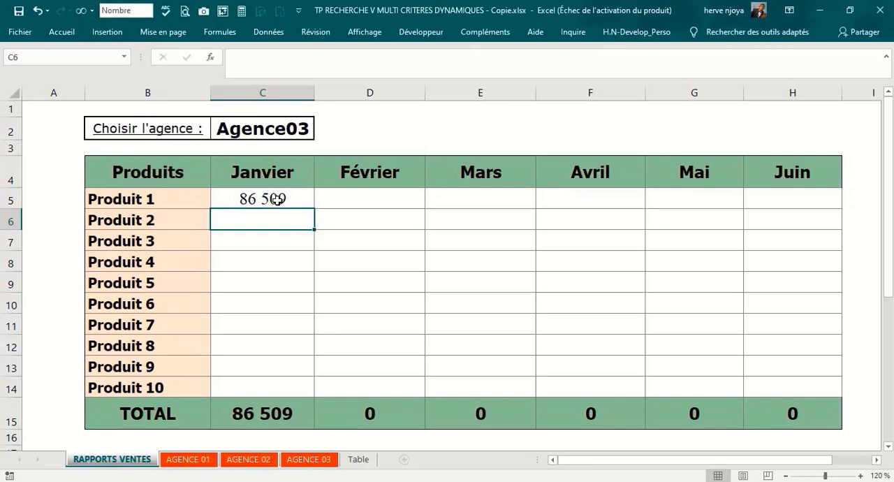
Step: Copy the C5 formula across the whole report grid C5:H14, for all ten products from Janvier to Juin
left_click(277, 199)
key("ctrl+c")
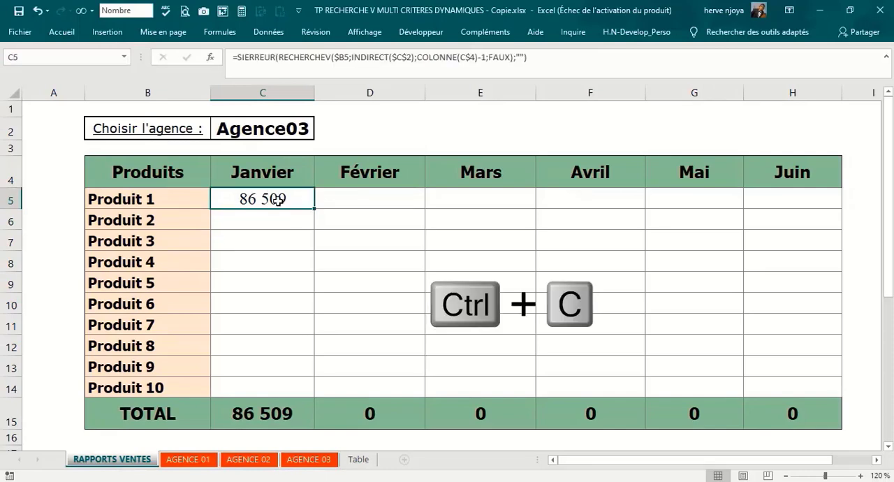
left_click_drag(277, 200, 785, 384)
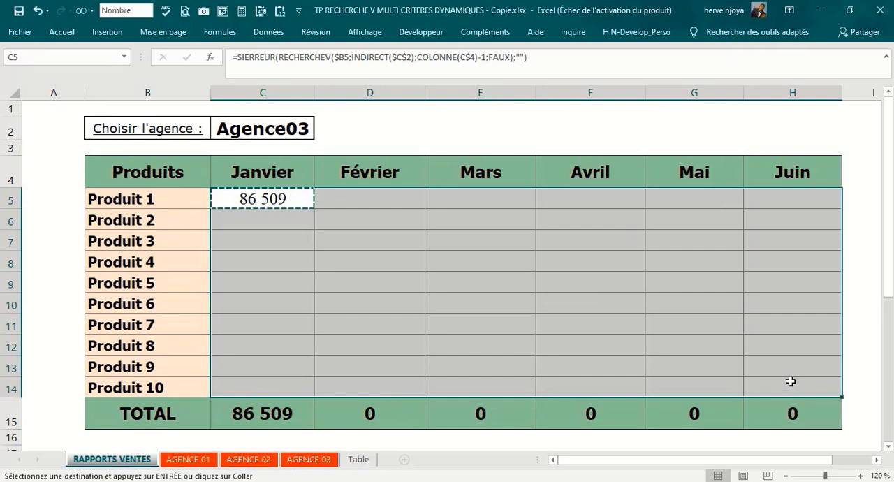
key("ctrl+v")
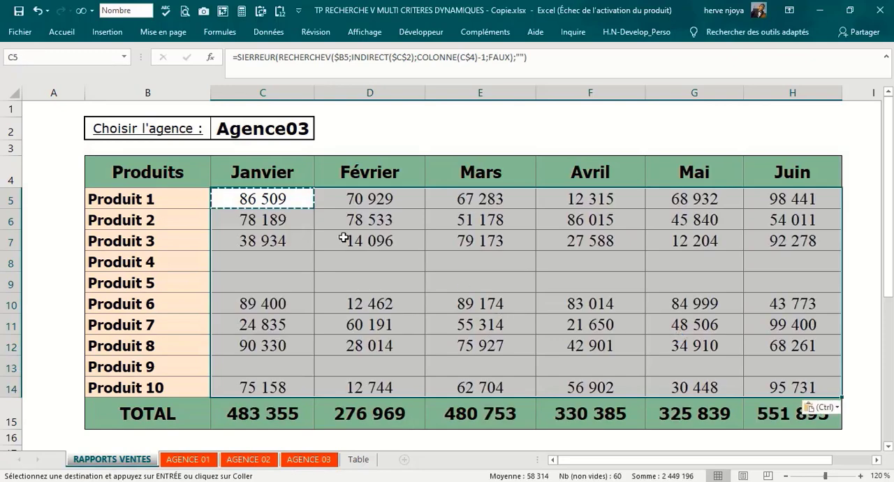
left_click(444, 277)
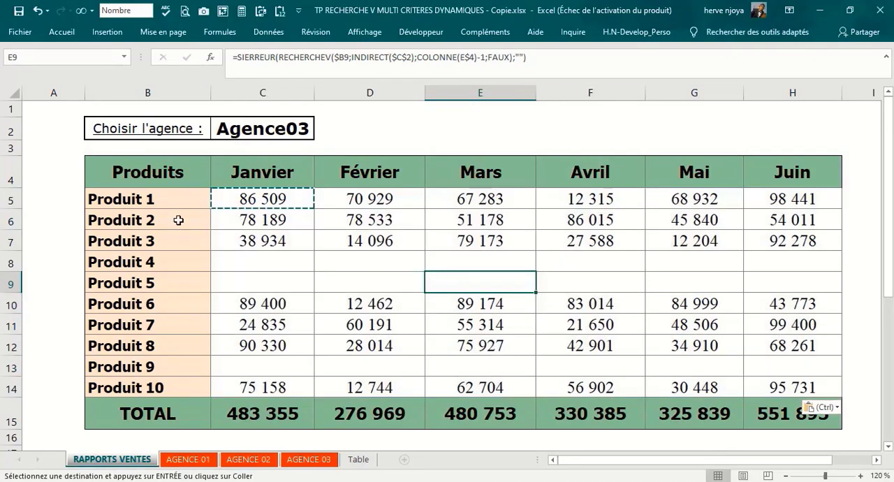
Step: Switch the agency selector in C2 to Agence02
left_click(291, 135)
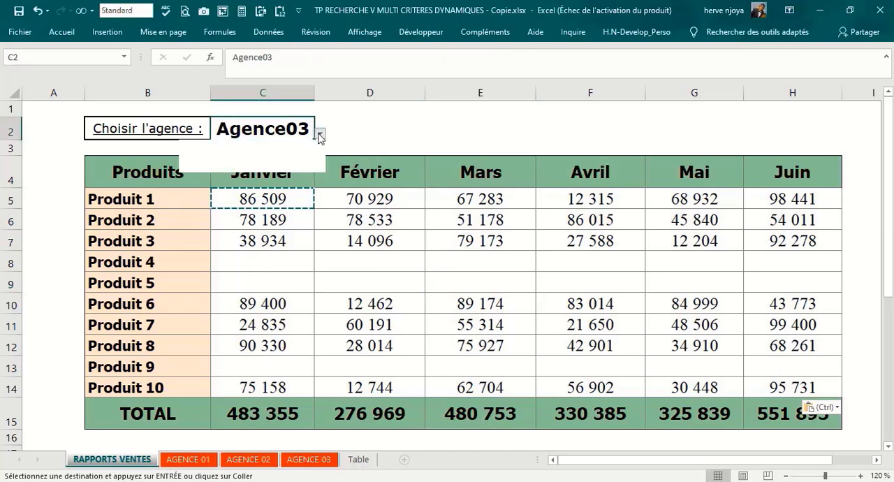
left_click(320, 132)
left_click(272, 156)
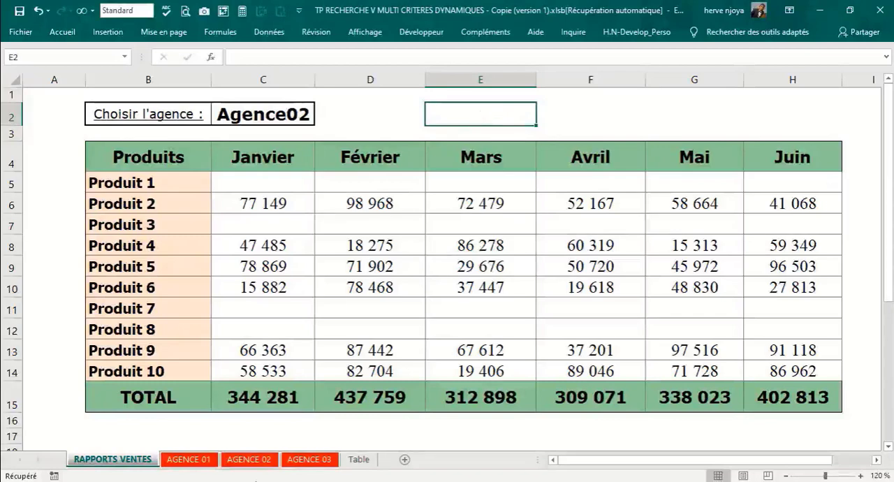
Step: Delete the Avril column F from the AGENCE 03 sheet and check the remaining month headers from Janvier to Juin
left_click(306, 461)
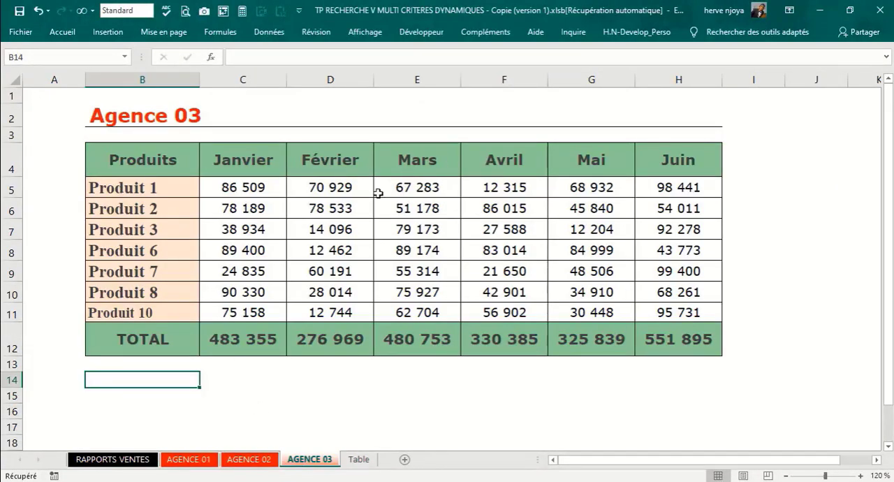
left_click(501, 77)
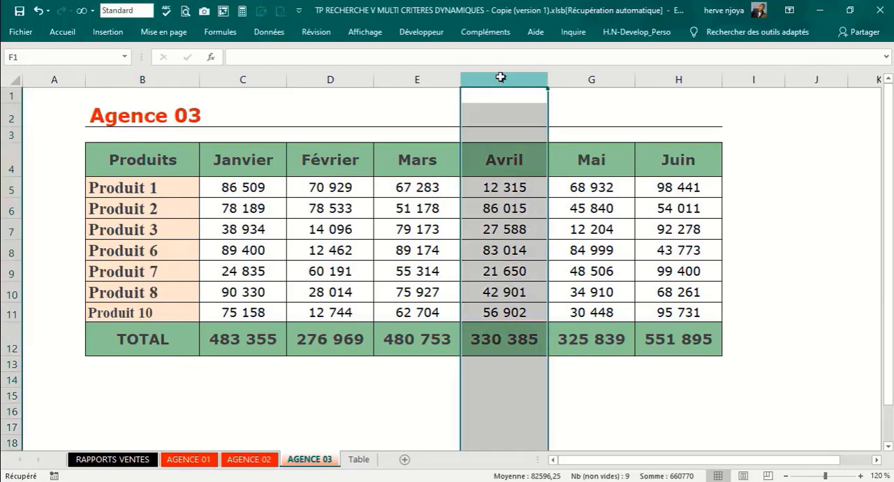
key("ctrl+minus")
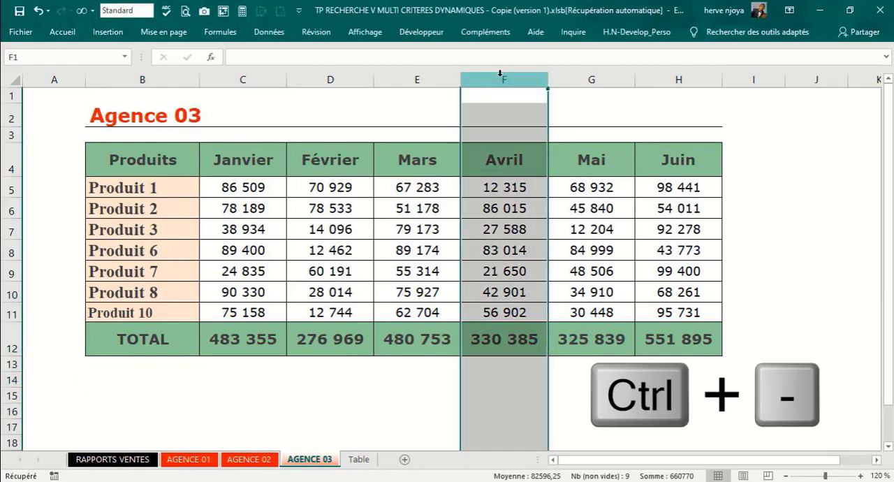
left_click(369, 229)
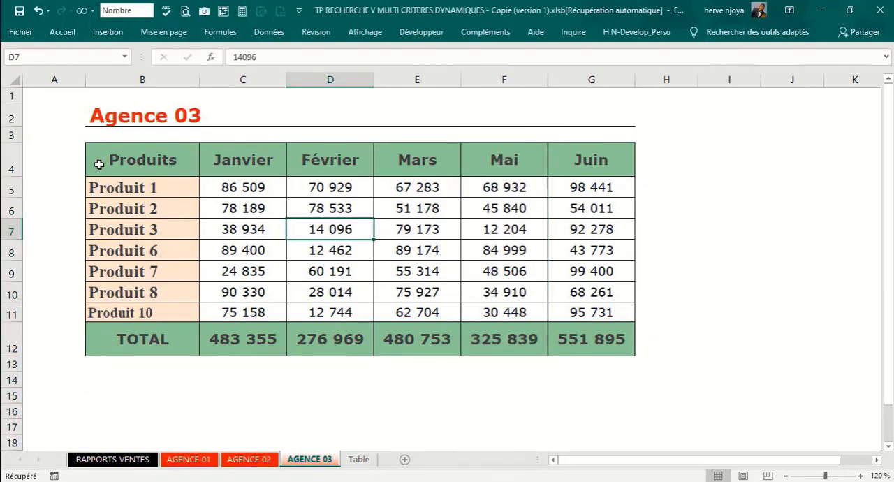
left_click(245, 160)
left_click(308, 159)
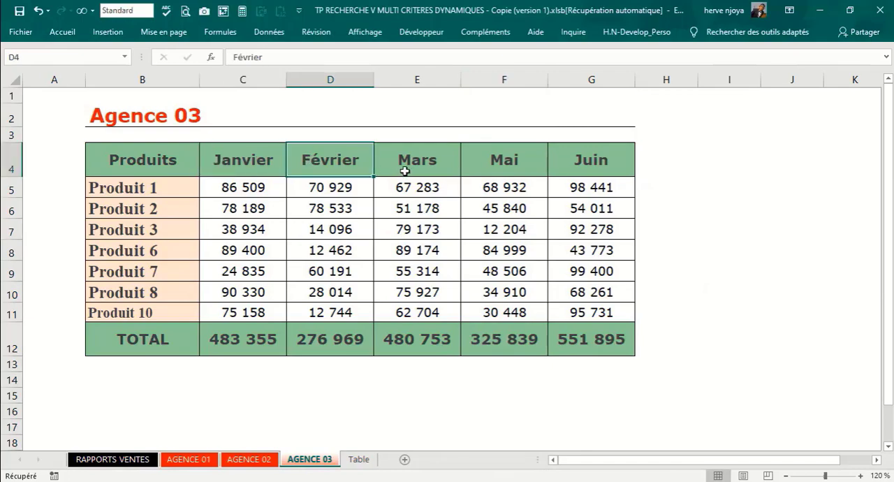
left_click(405, 171)
left_click(530, 171)
left_click(609, 170)
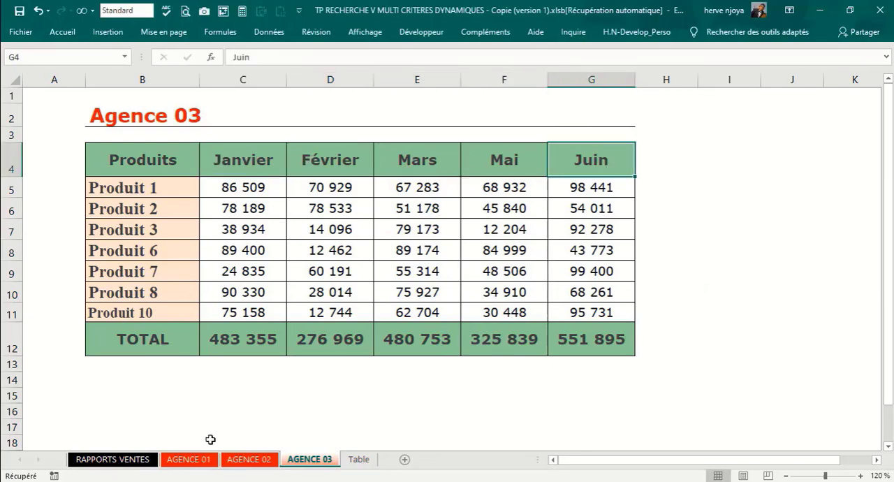
Step: Set the agency selector in C2 of the RAPPORTS VENTES sheet to Agence03
left_click(129, 460)
left_click(265, 114)
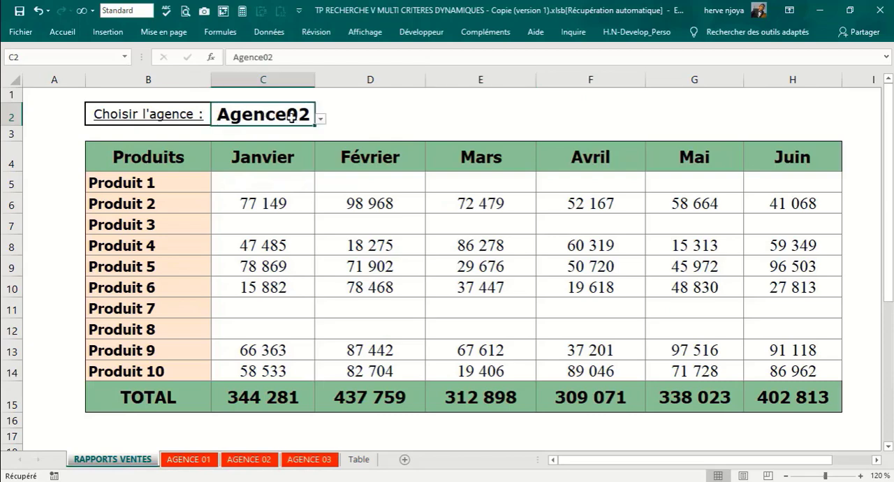
left_click(320, 119)
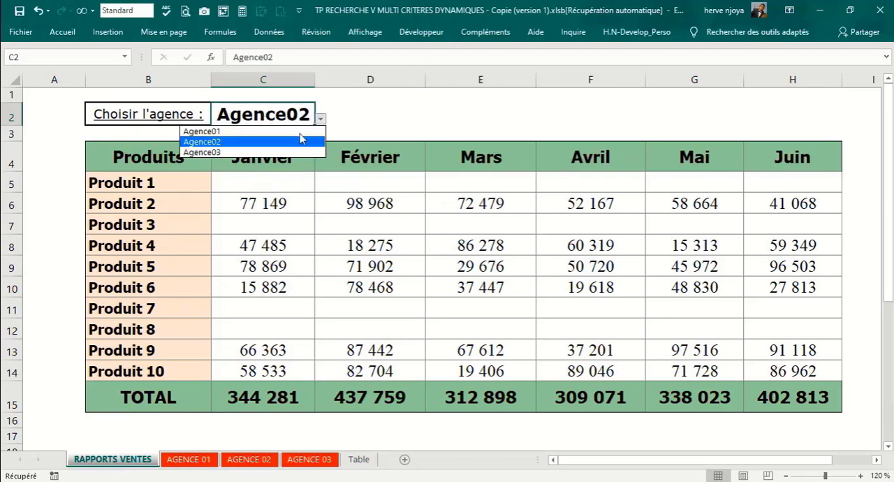
left_click(256, 152)
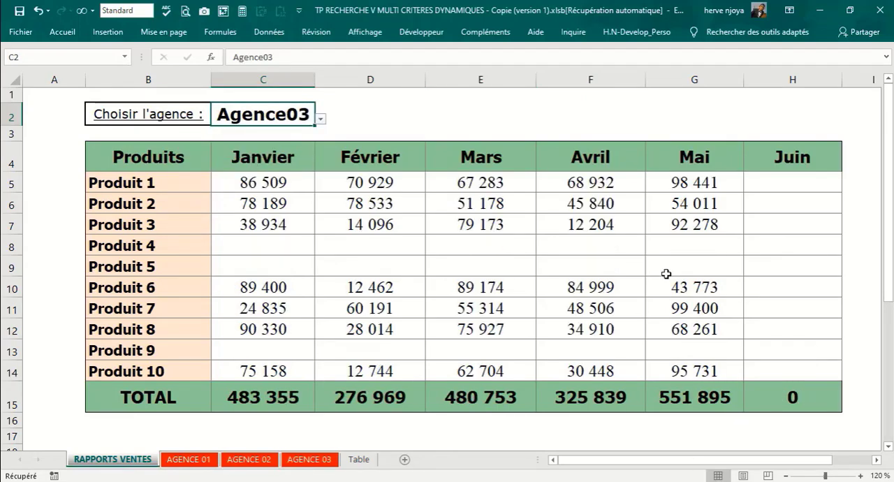
Step: Compare the report's Mai and Juin figures with the AGENCE 03 sheet and inspect the COLONNE(G$4)-1 argument in G5's formula
left_click(701, 180)
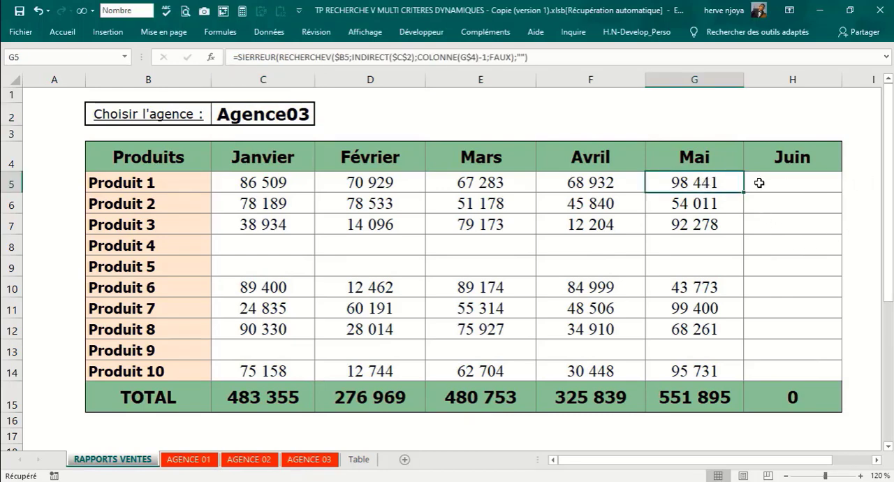
left_click_drag(763, 183, 760, 289)
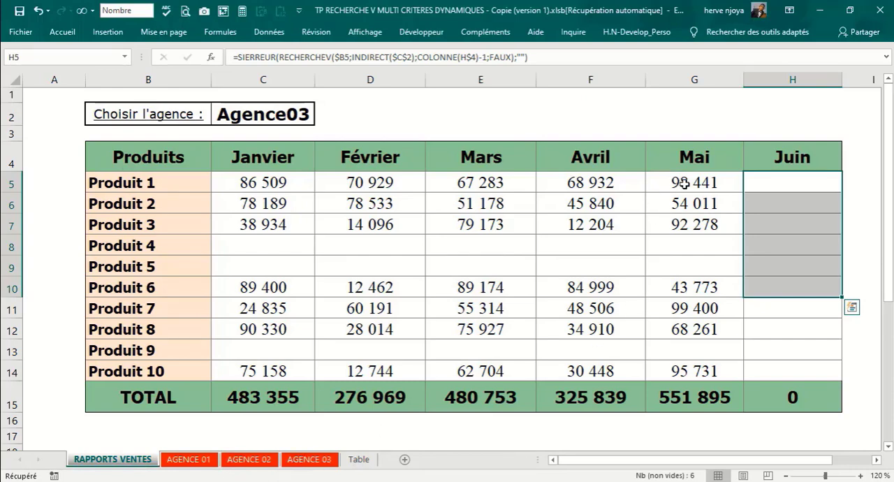
left_click(683, 183)
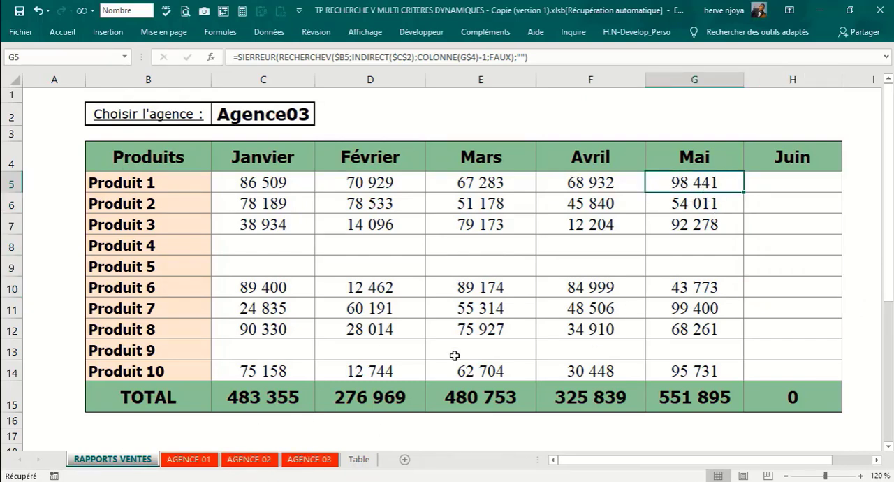
left_click(323, 464)
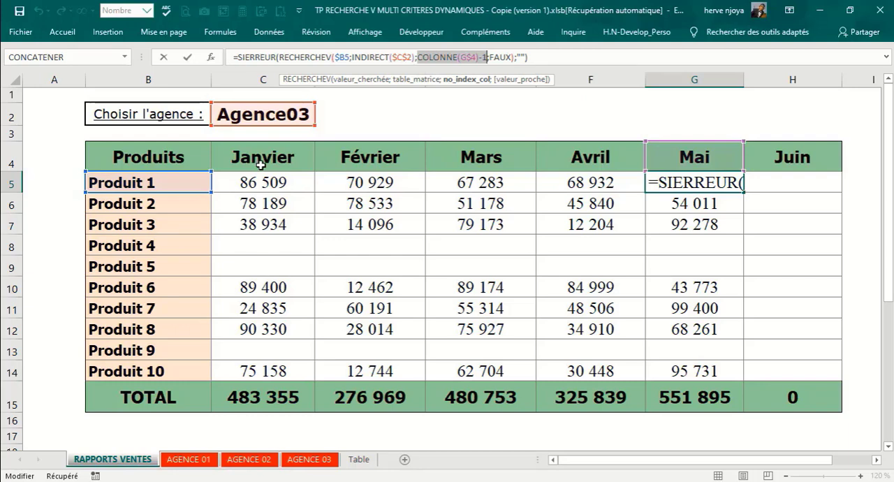
key("Return")
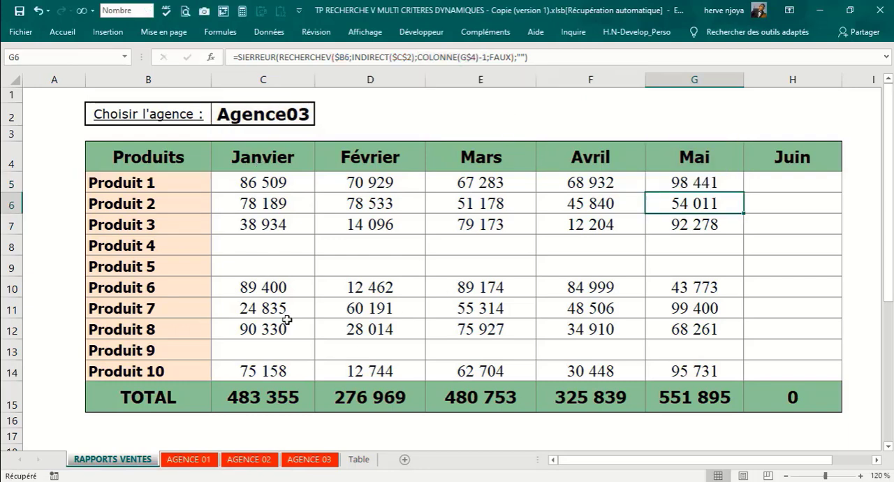
Step: Start an EQUIV formula in the empty cell E2 above the Mars header
left_click(399, 120)
left_click(462, 120)
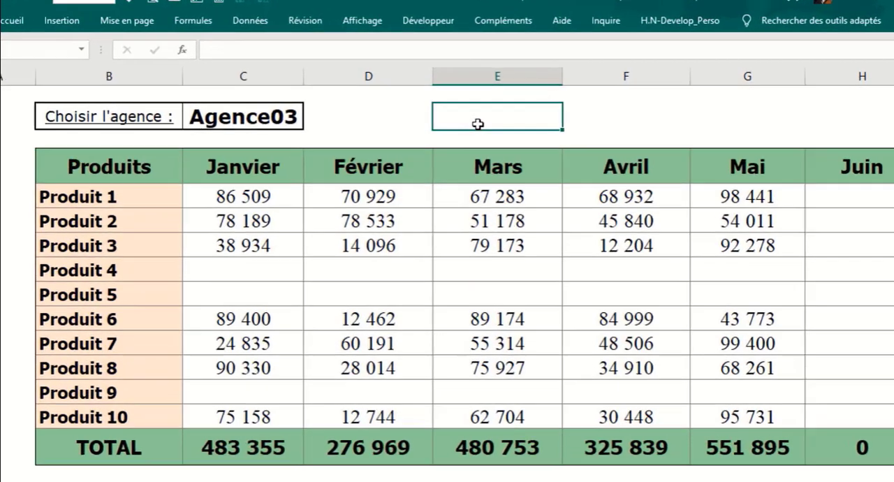
type("=equi")
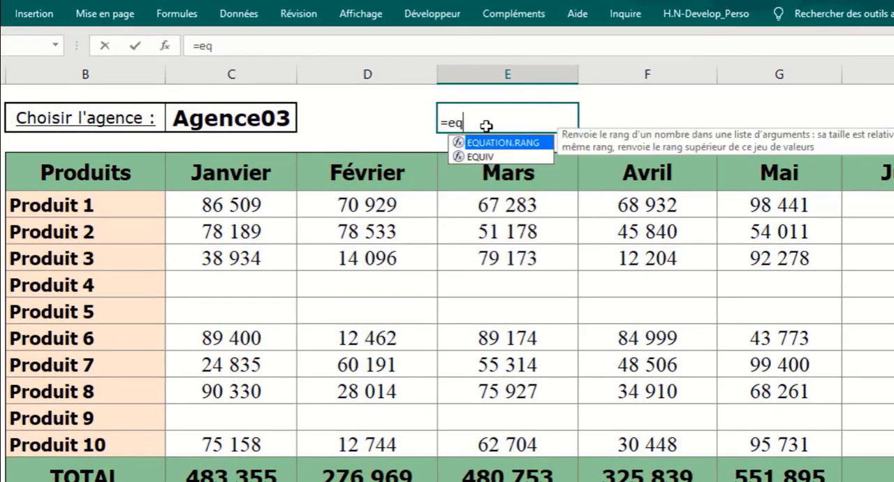
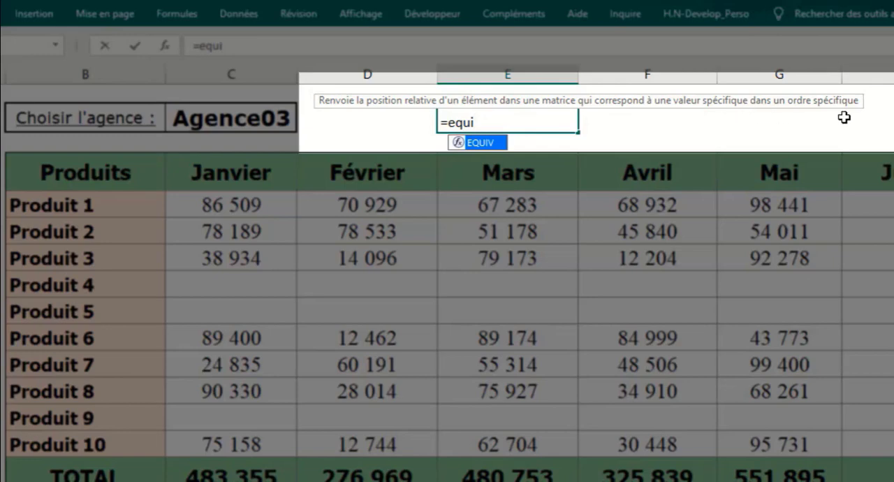
Step: Complete the formula in E2 as =EQUIV(C4;B4:H4;0) to find Janvier's position in the report's header row
key("Tab")
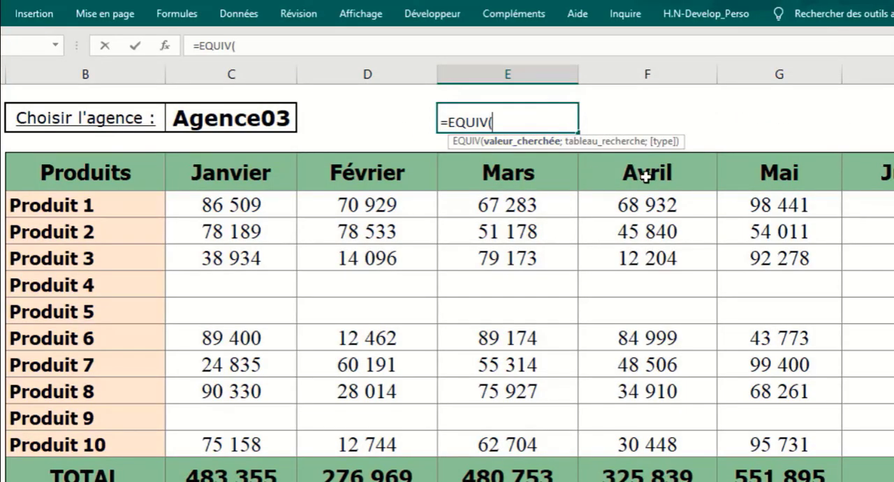
left_click(246, 173)
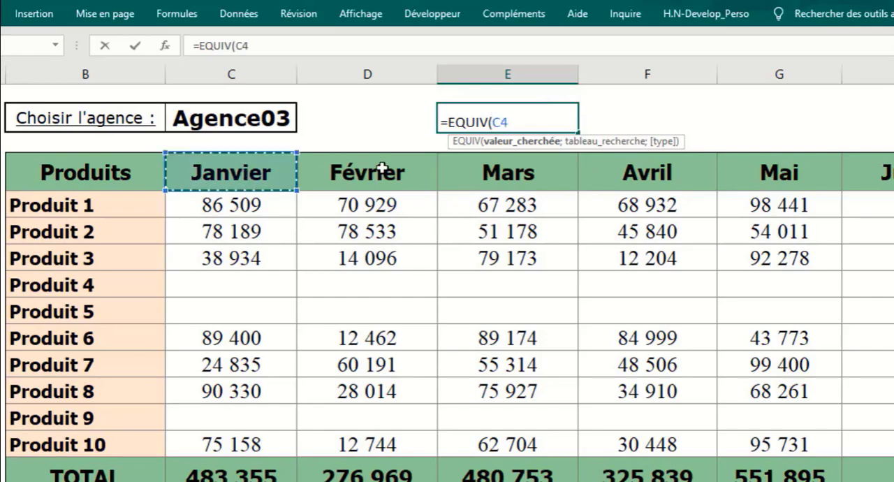
type(";")
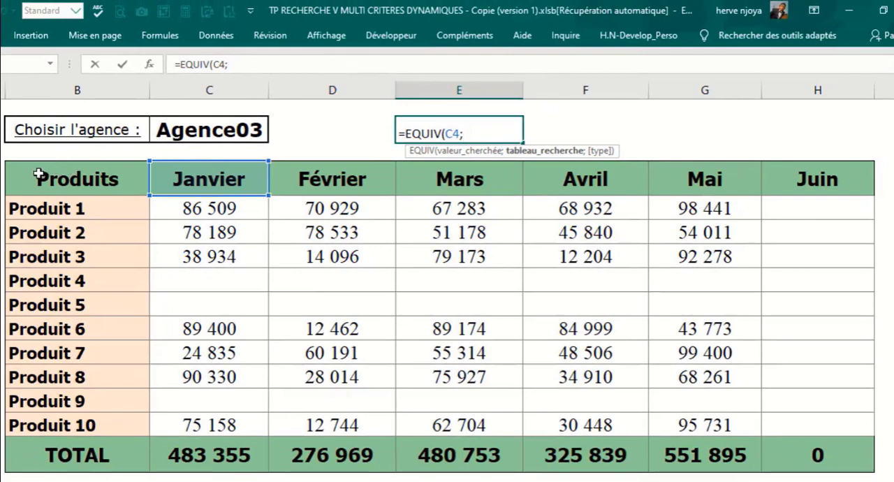
left_click_drag(39, 175, 830, 183)
type(";")
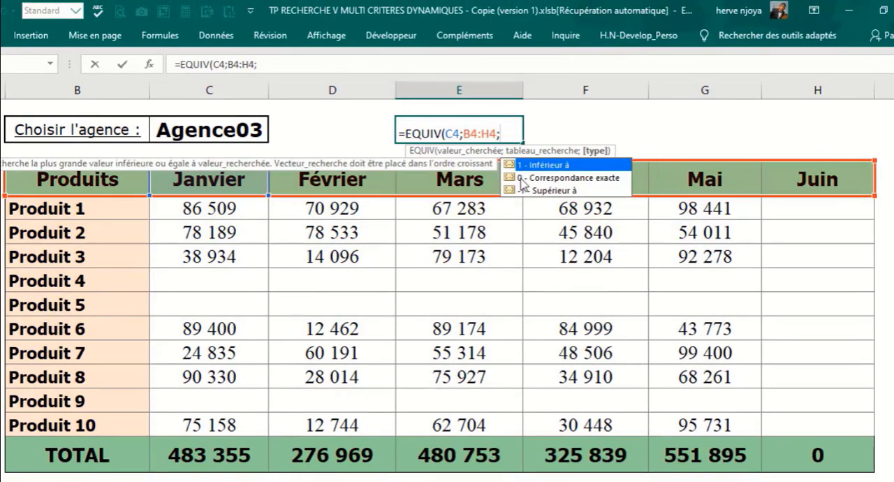
double_click(528, 179)
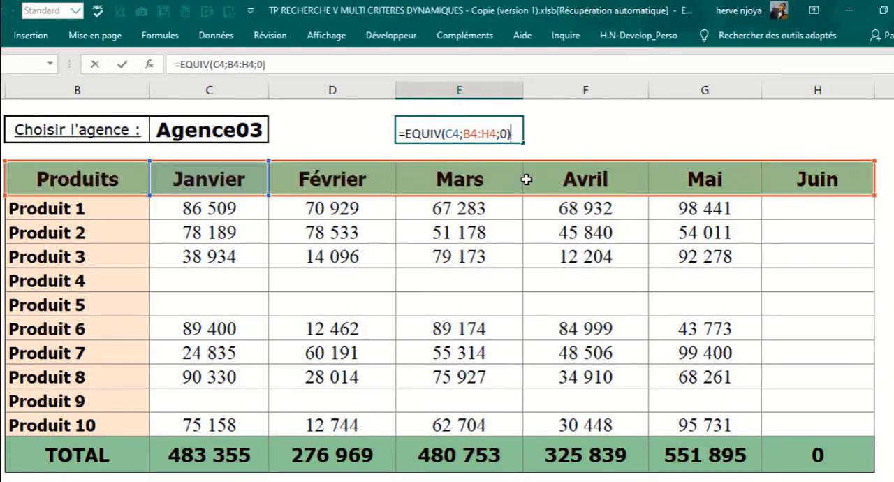
key("ctrl+Return")
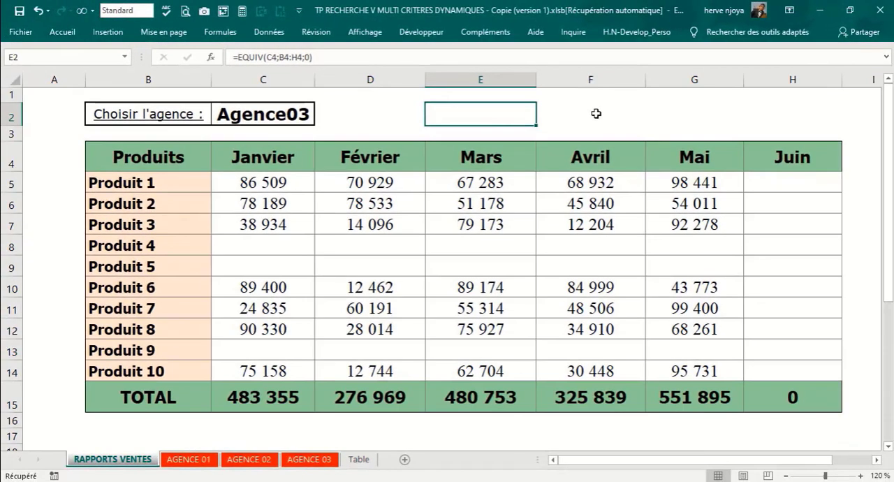
Step: Replace the test formula in E2 with =EQUIV(F4;'AGENCE 03'!B4:G4;0) to look for Avril in the AGENCE 03 header row
key("Delete")
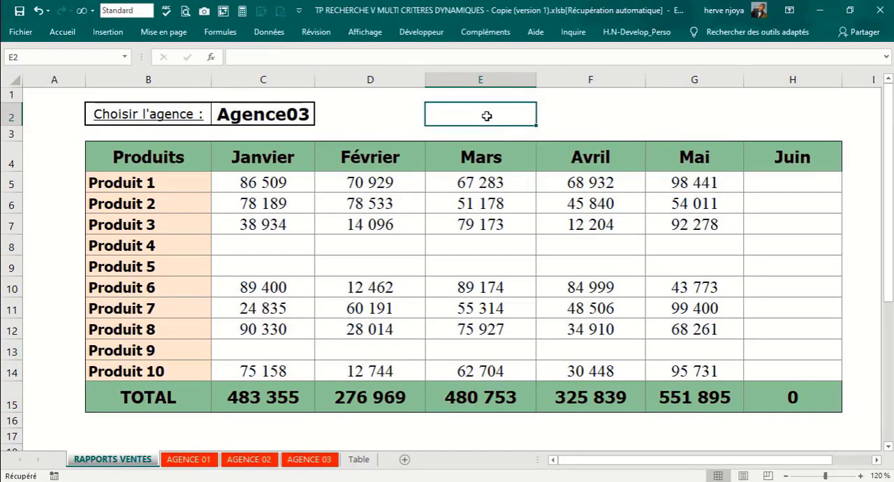
type("=equiv")
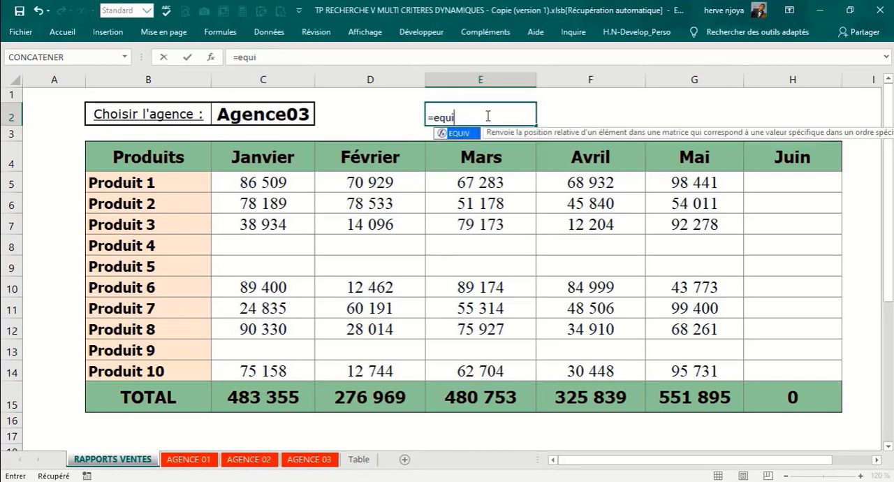
key("Tab")
left_click(571, 160)
type(";")
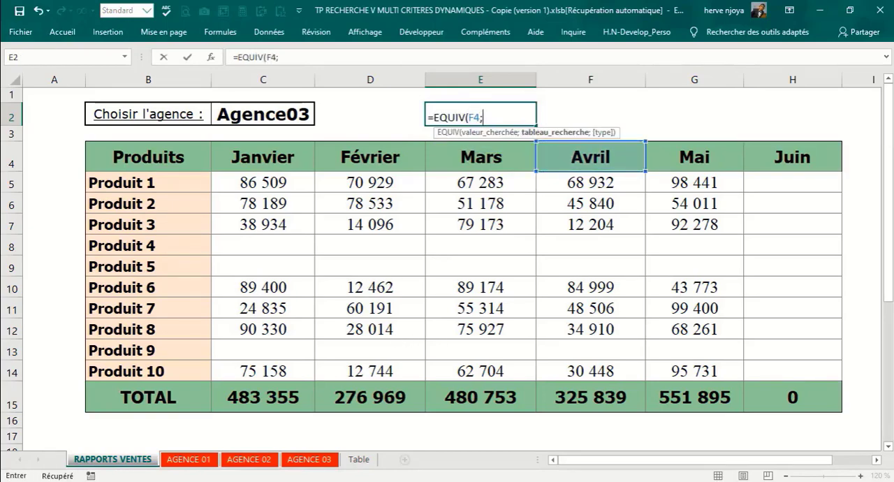
left_click(310, 459)
left_click_drag(102, 159, 598, 157)
type(";")
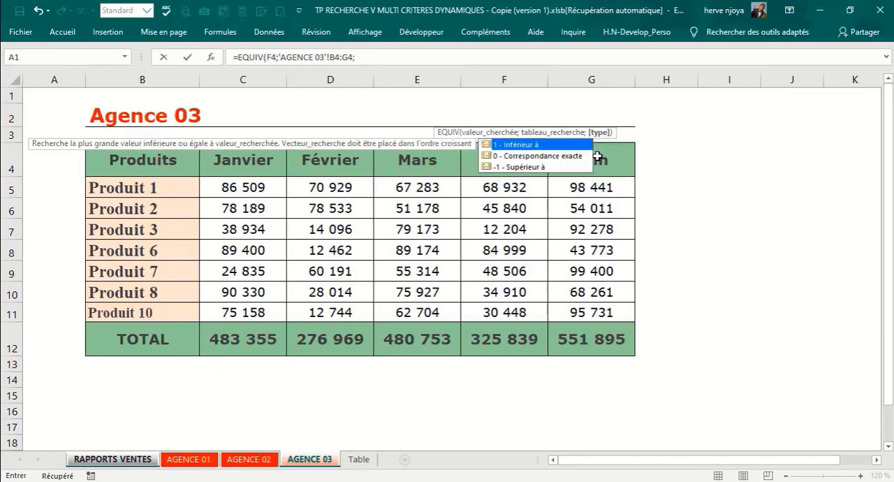
type("0)")
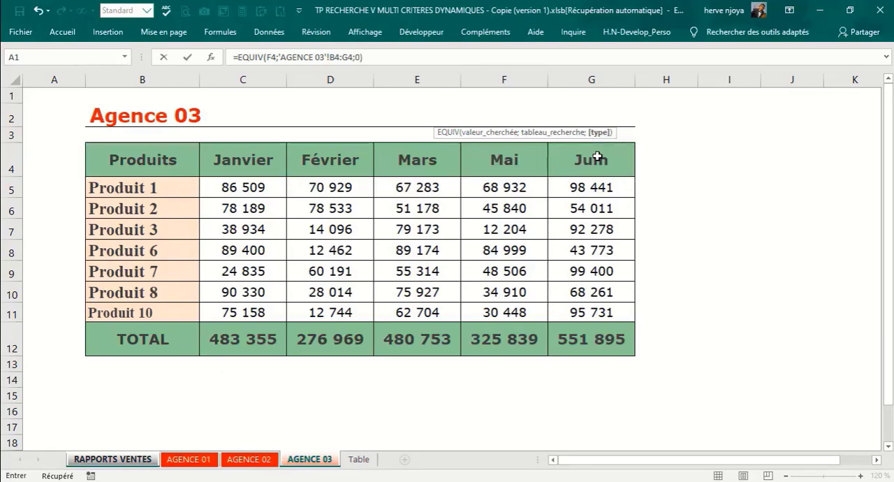
key("Return")
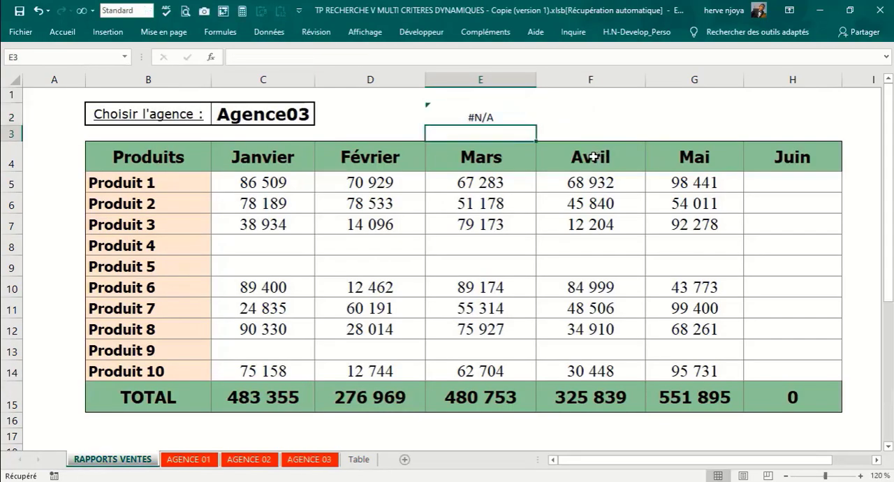
Step: Check E2's formula and the Avril header against the AGENCE 03 months, and inspect the column argument in C5's formula
left_click(501, 117)
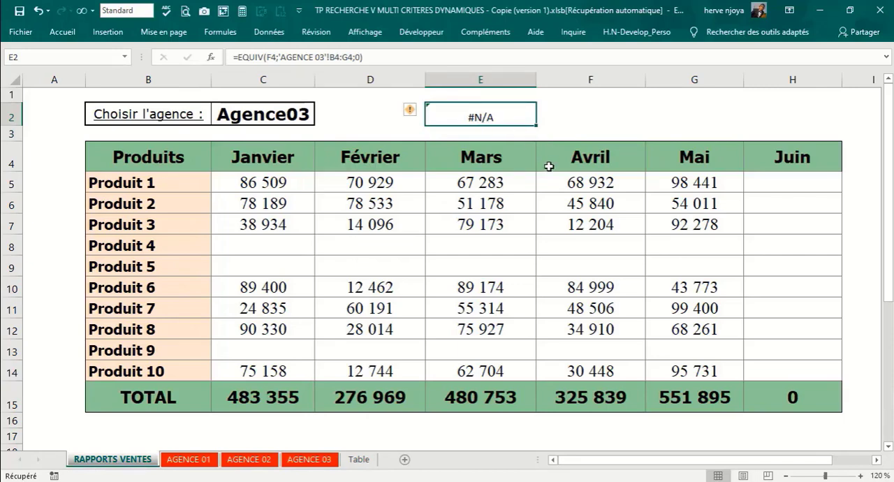
left_click(587, 159)
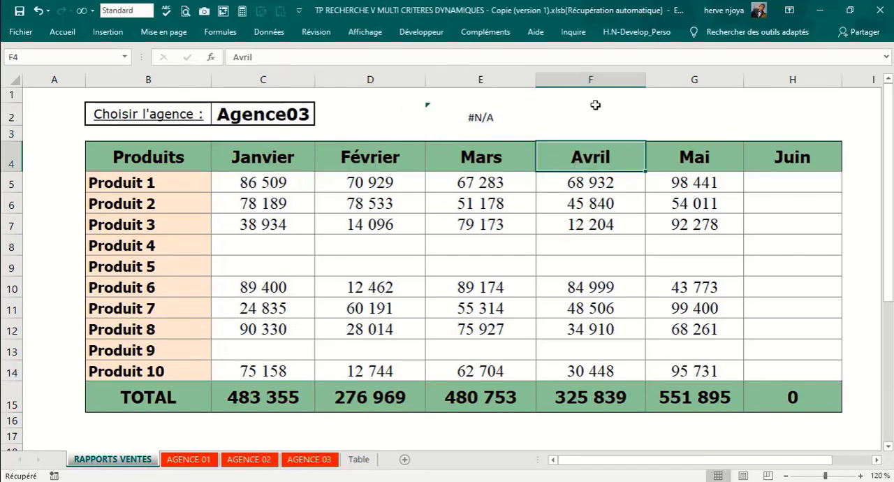
left_click(309, 460)
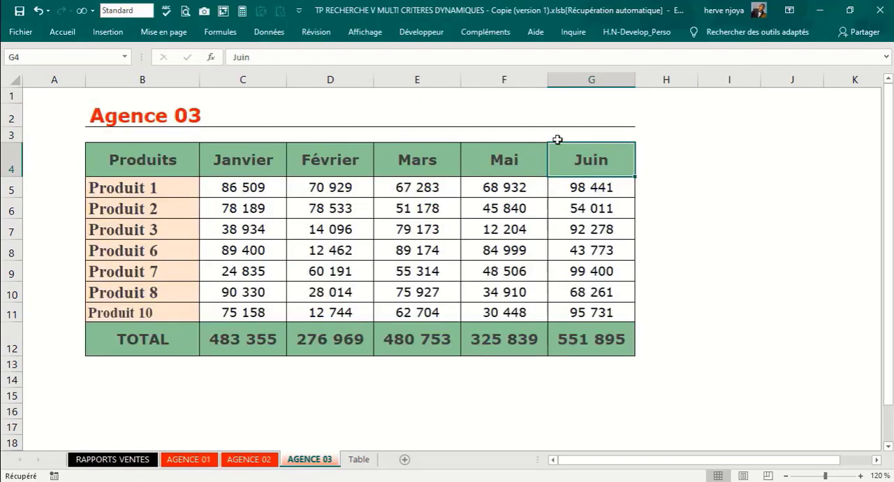
left_click(131, 460)
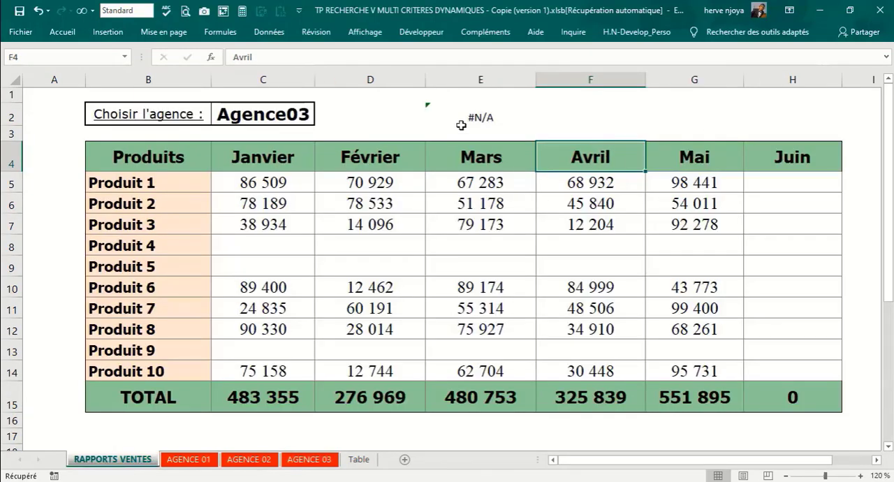
left_click(248, 179)
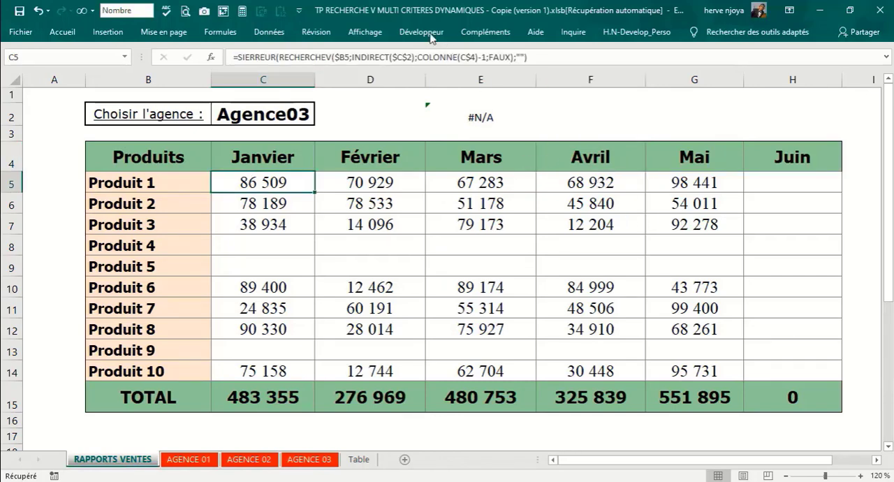
Step: Clear the test EQUIV formula from E2 and select the empty cell D2 beside the agency selector
left_click(459, 111)
key("Delete")
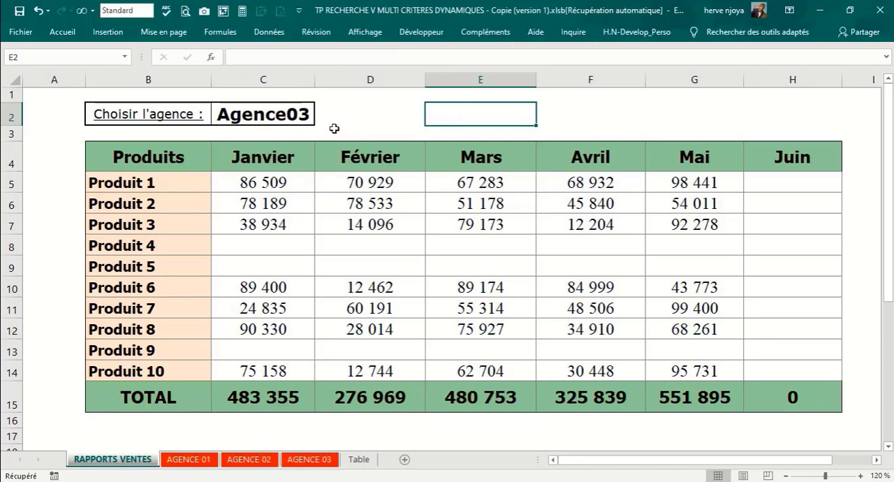
left_click(271, 116)
left_click(340, 120)
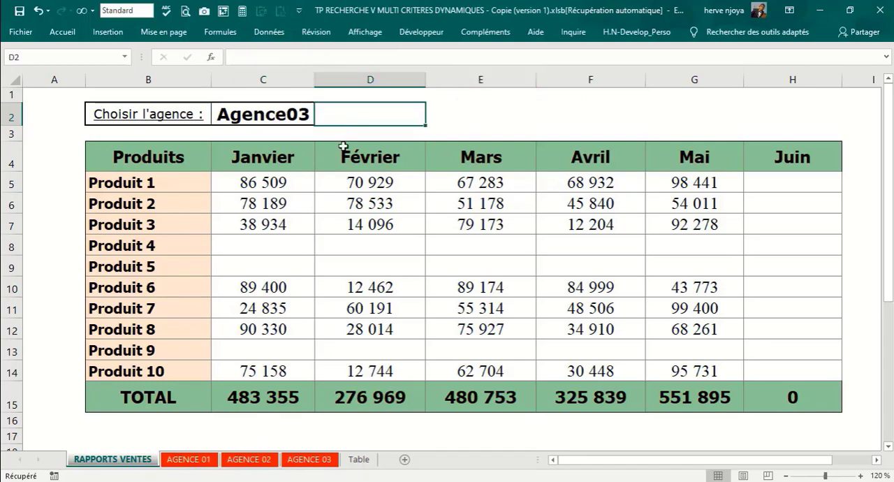
Step: Name the header range B4:H4 on the AGENCE 01 sheet Agence_01
left_click(190, 460)
left_click_drag(111, 162, 684, 172)
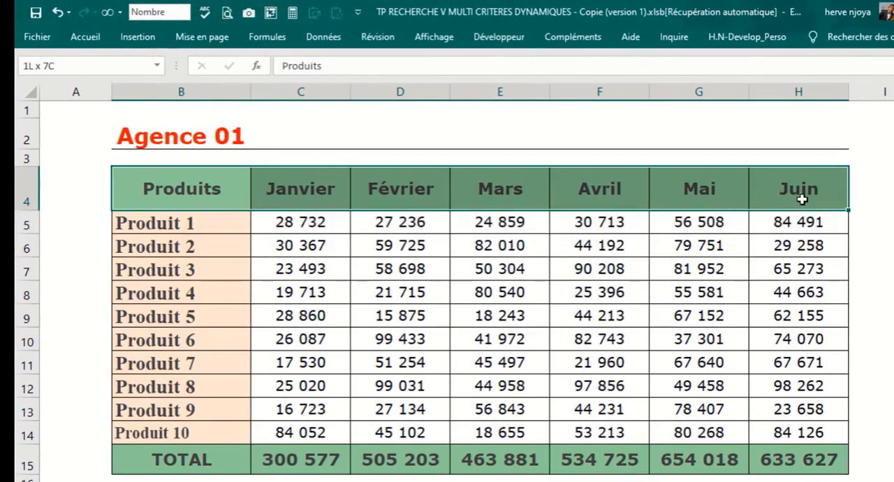
left_click_drag(802, 199, 802, 199)
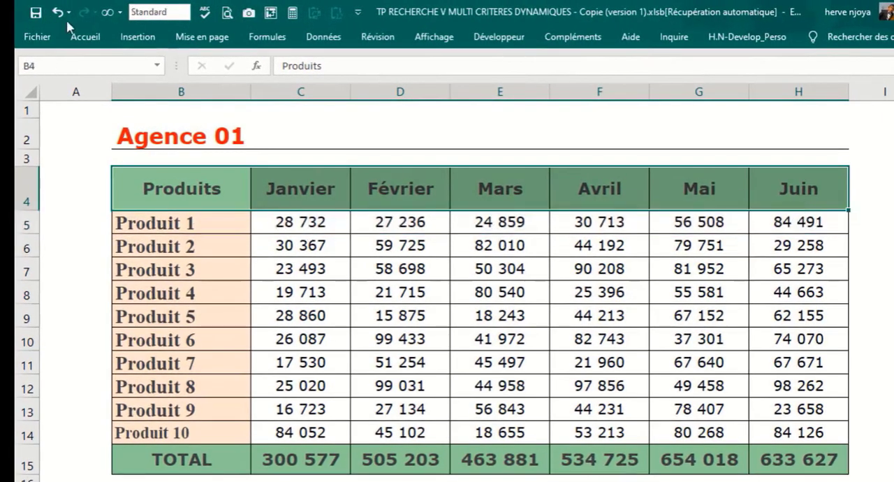
left_click(30, 67)
type("Agence")
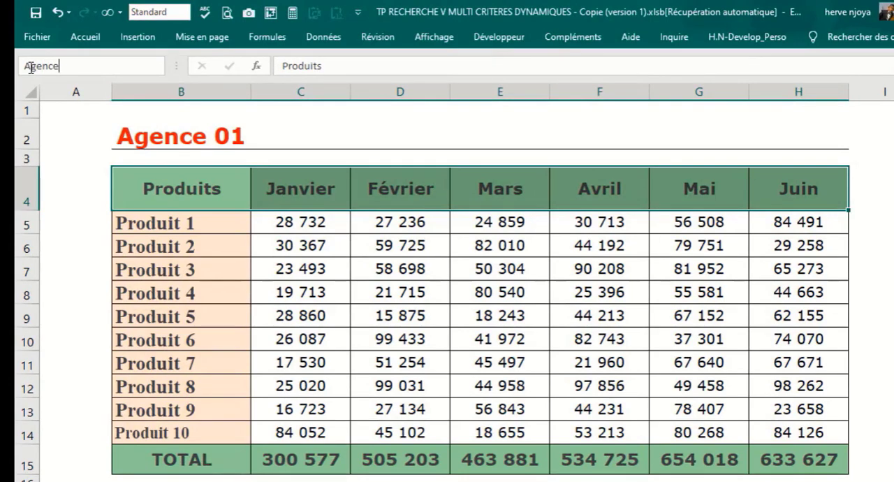
type("_01")
key("Return")
Step: Name the header range B4:H4 on the AGENCE 02 sheet Agence_02
key("ctrl+Page_Down")
left_click_drag(135, 176, 868, 186)
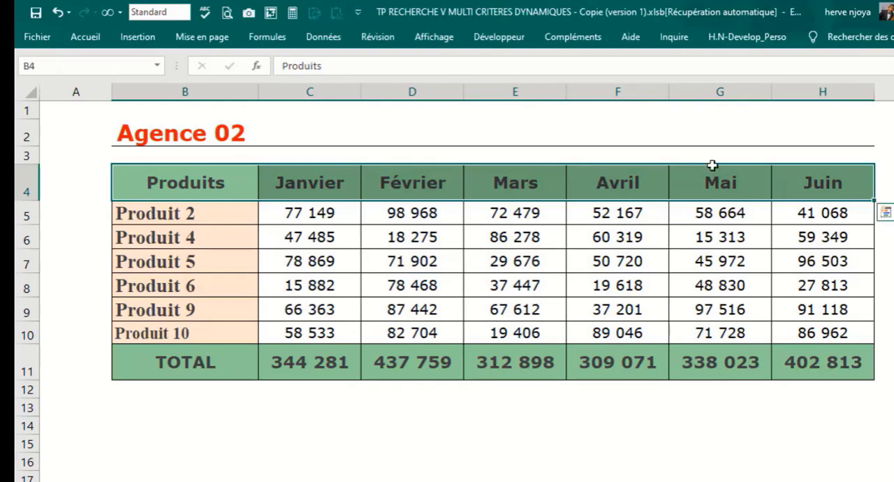
left_click(59, 67)
type("Agence_02")
key("Return")
Step: Name the header range B4:G4 on the AGENCE 03 sheet Agence_03
key("ctrl+Page_Down")
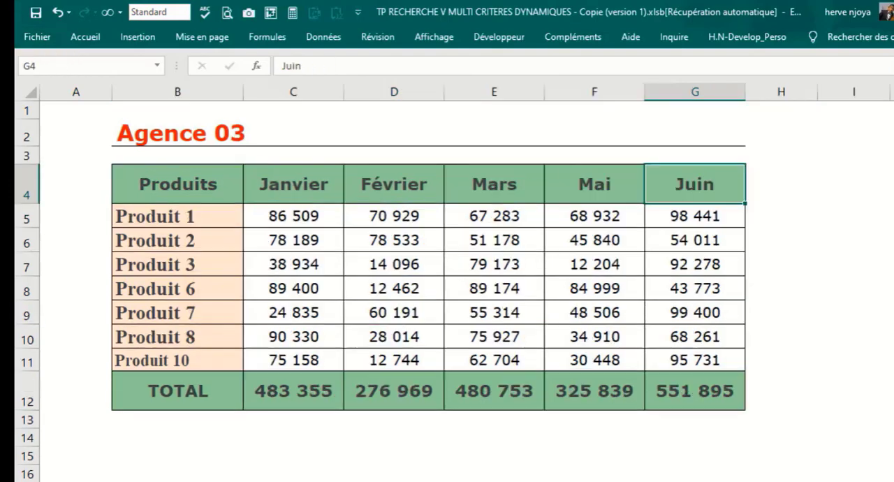
left_click_drag(124, 174, 675, 196)
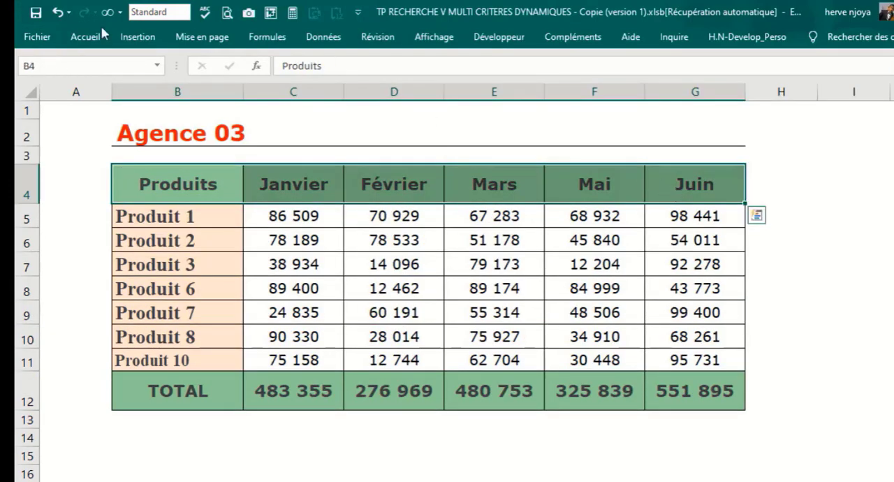
left_click(55, 61)
type("Agence")
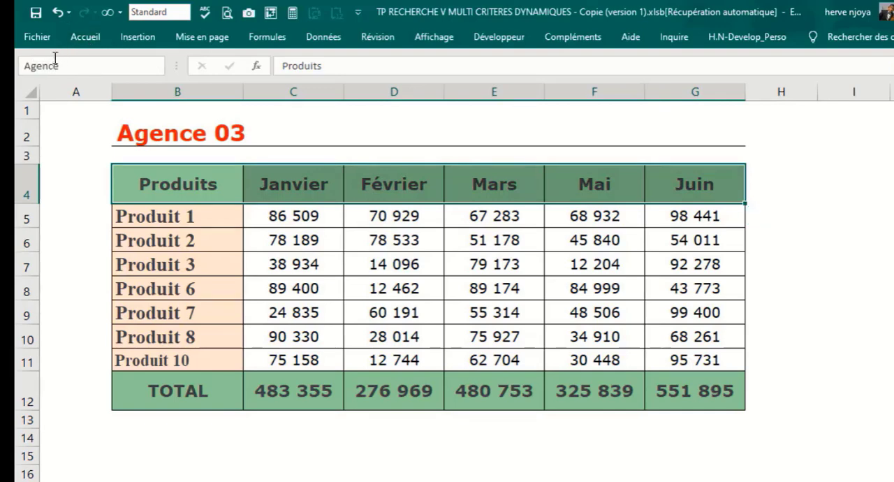
type("_03")
key("Return")
left_click(78, 141)
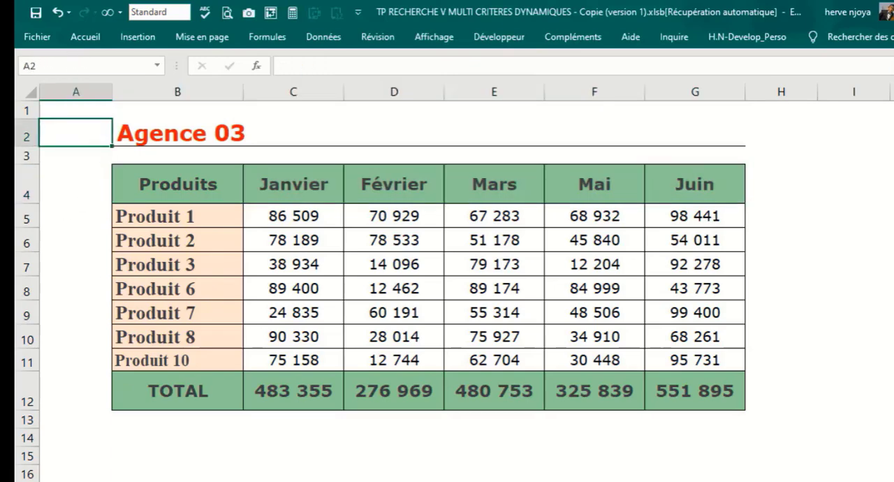
Step: On the Table sheet, enter Agence_01 in E6 beside the agency list and fill the series down to Agence_03 in E8
left_click(60, 481)
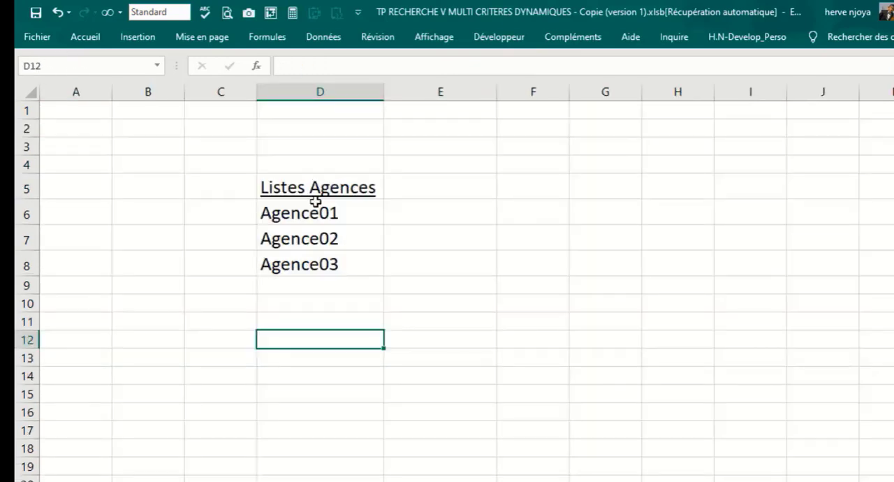
left_click(398, 217)
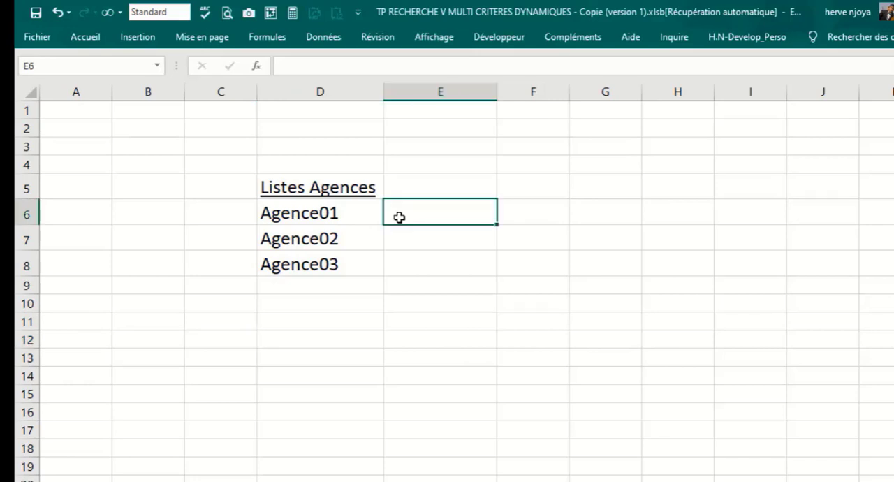
type("Agenc")
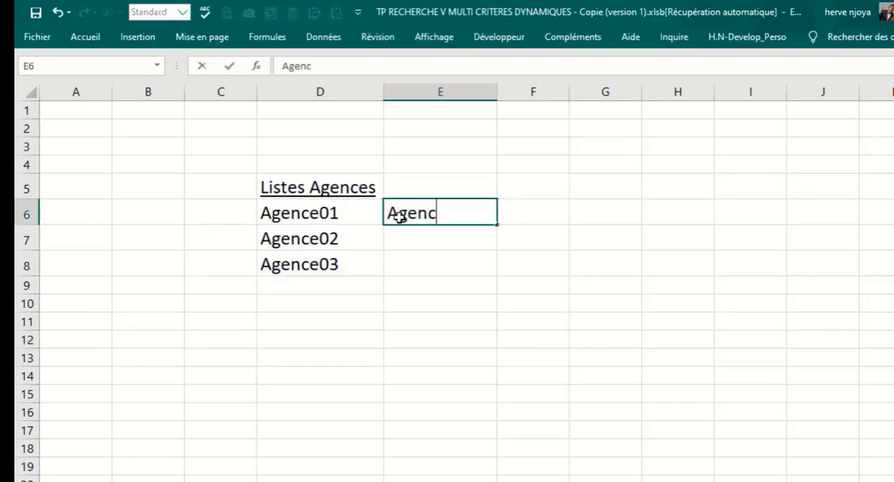
type("e_01")
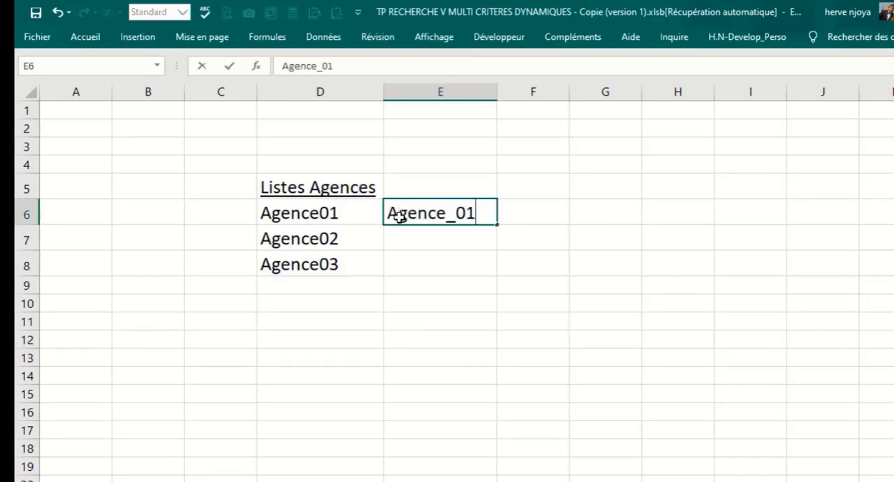
key("Return")
left_click(393, 219)
left_click_drag(497, 225, 489, 275)
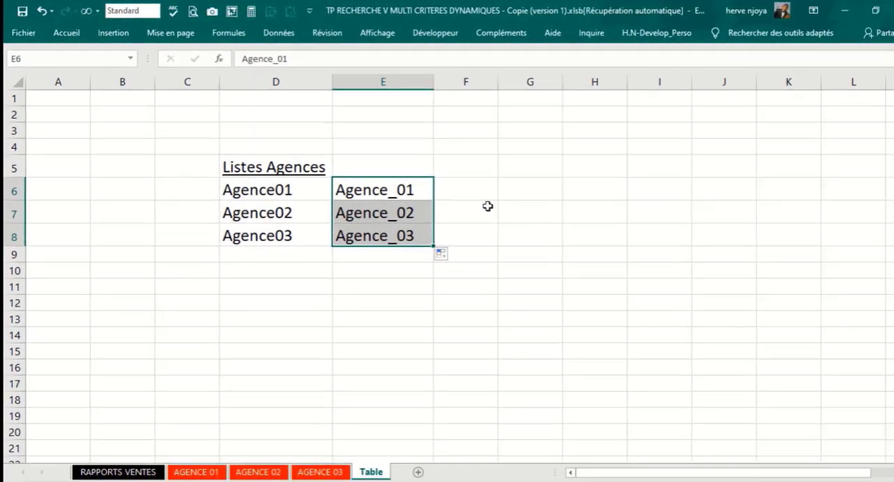
left_click(527, 236)
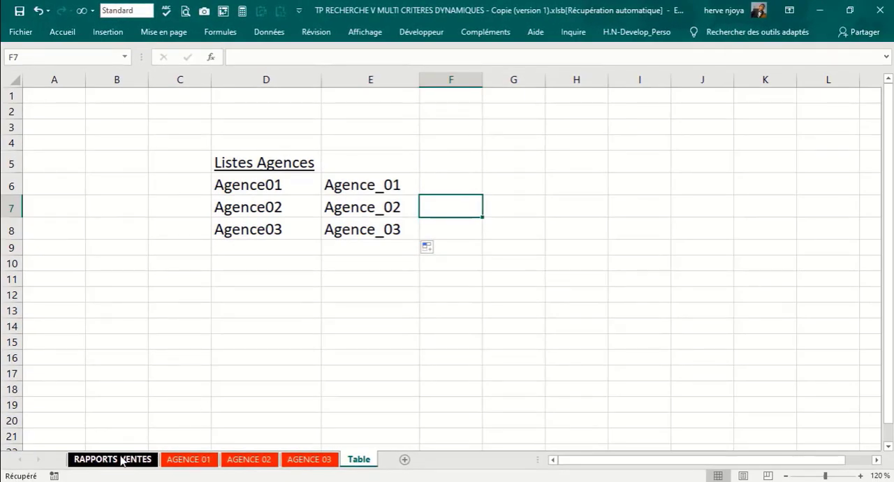
Step: In cell D2 of the RAPPORTS VENTES sheet, enter =RECHERCHEV(C2;Table!D6:E8;2;FAUX) to get the selected agency's header range name
left_click(123, 458)
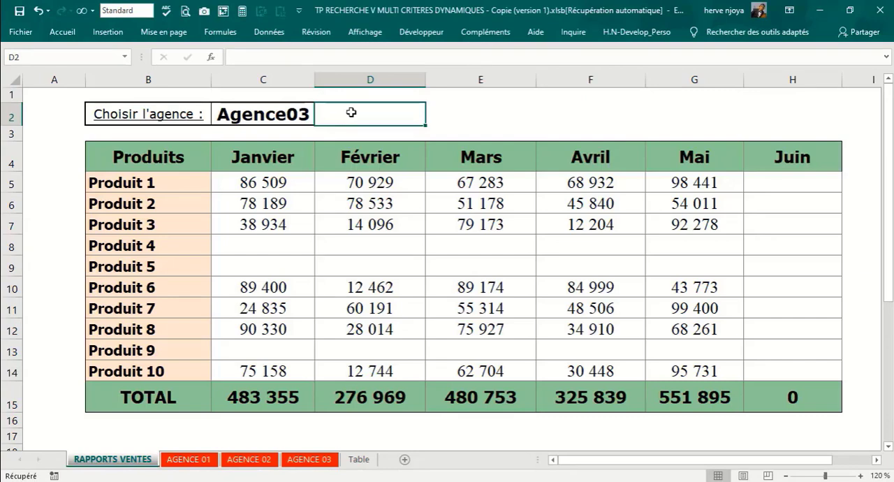
type("reche")
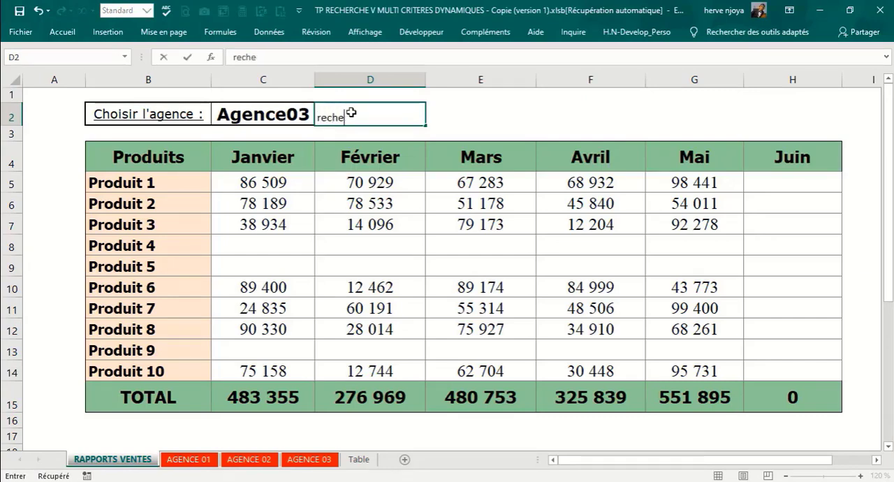
key("BackSpace")
key("BackSpace")
key("BackSpace")
type("=rec")
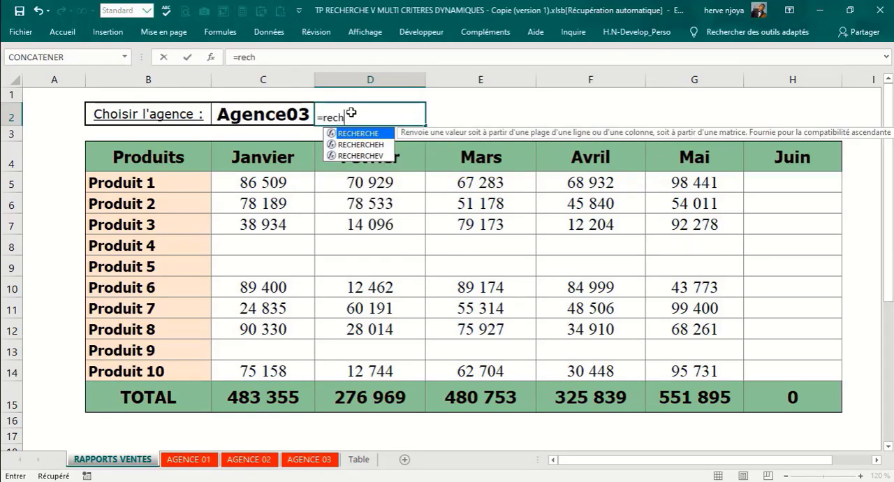
double_click(361, 155)
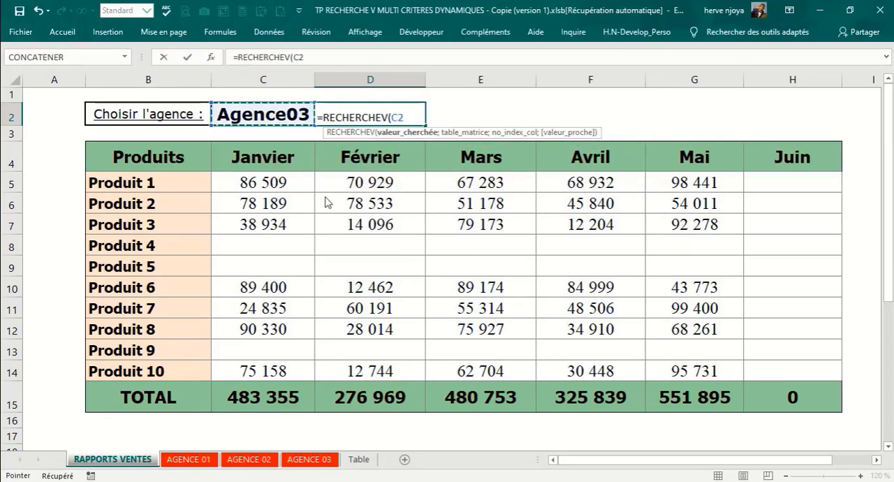
left_click(249, 114)
type(";")
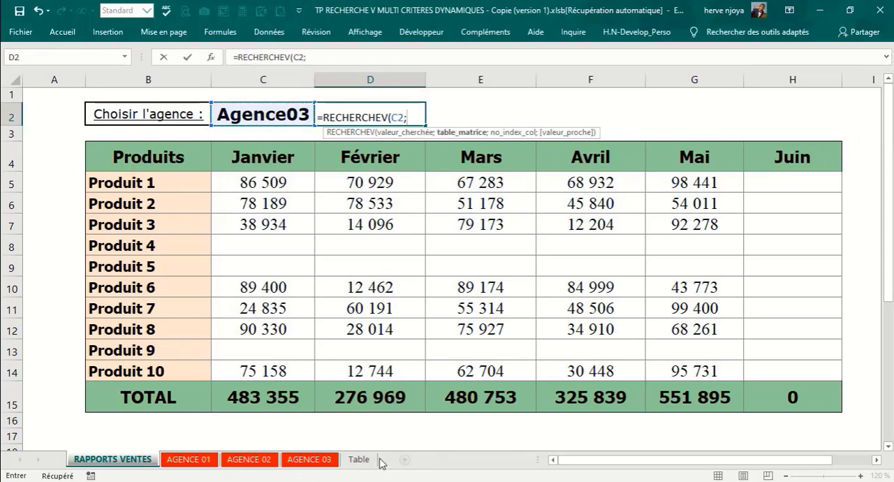
left_click(377, 461)
left_click_drag(253, 185, 349, 229)
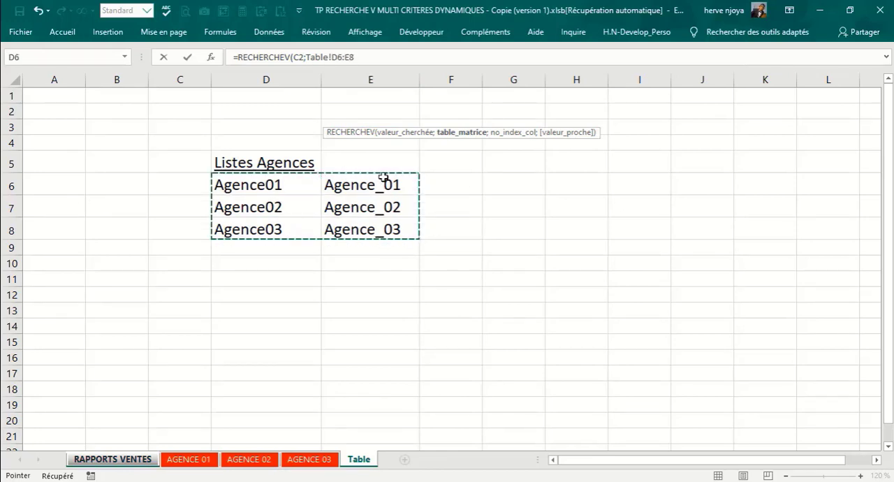
type(";")
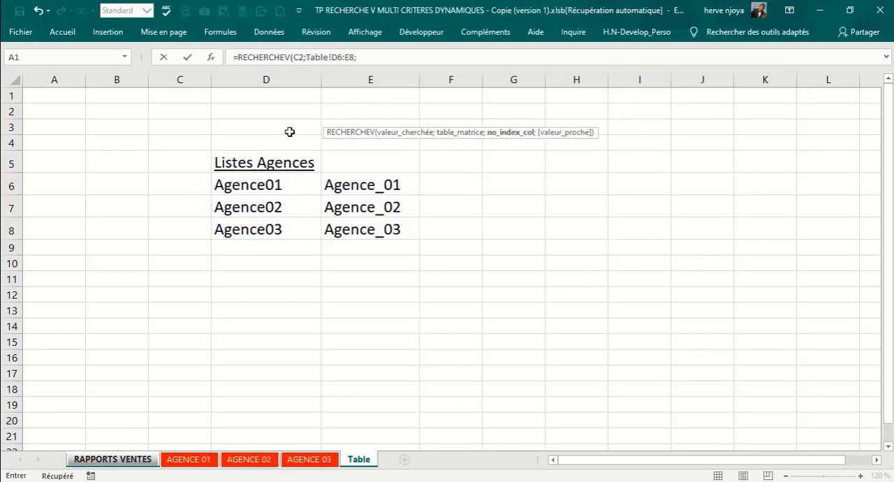
type("2;")
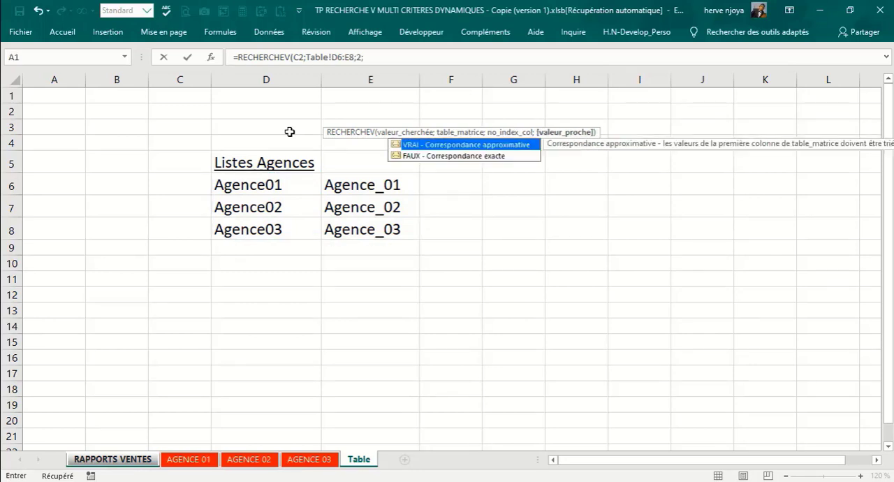
key("Down")
key("Tab")
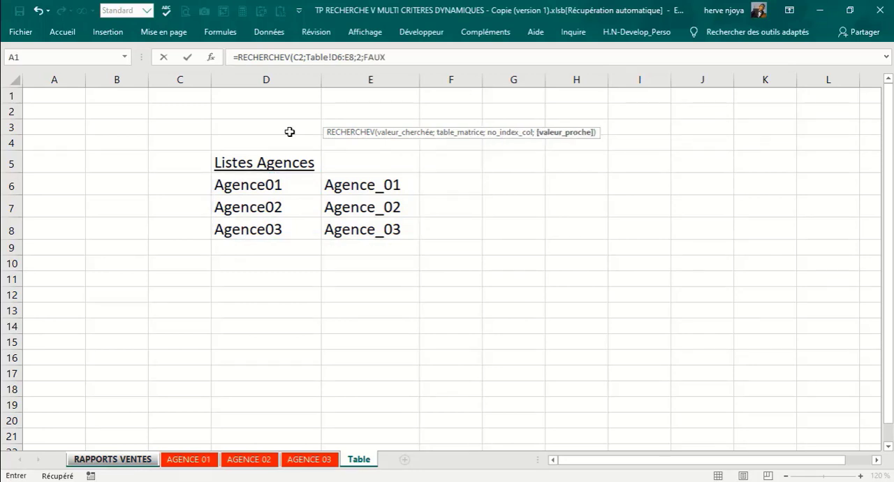
key("Return")
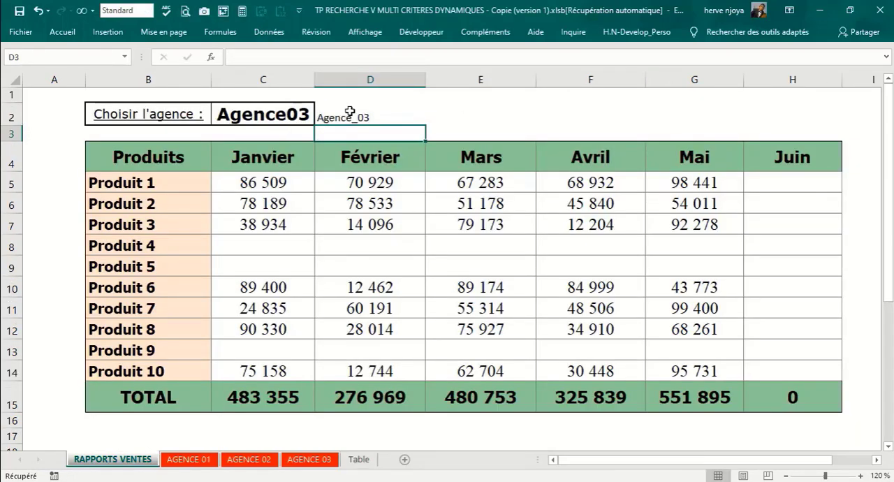
Step: Review the D2 formula and jump to the named ranges Agence_02, Agence_01 and Agence_03 to check which header cells each covers
left_click(349, 113)
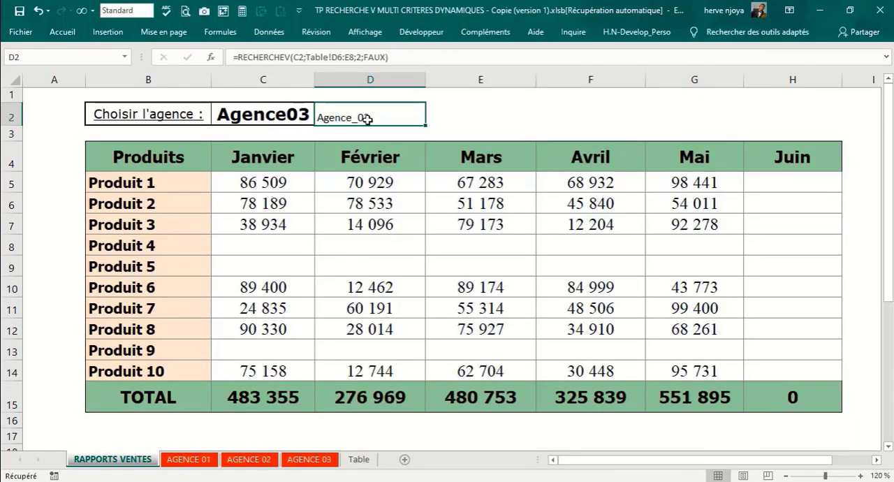
left_click(126, 57)
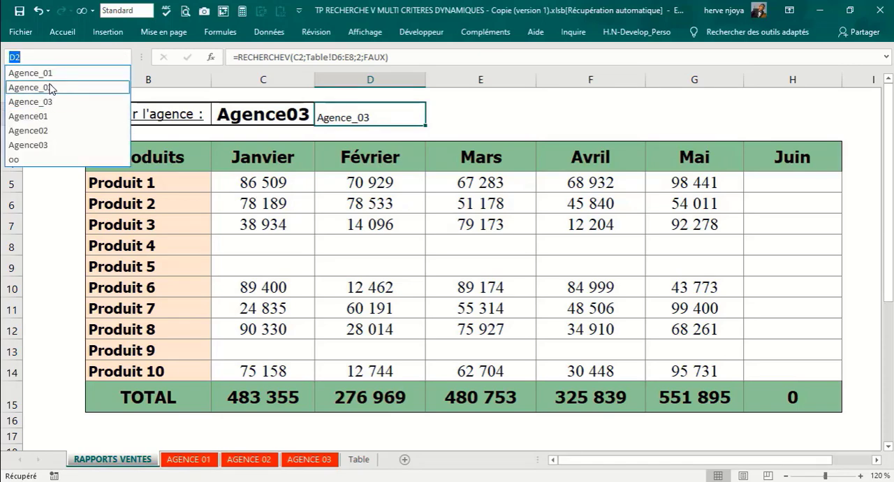
left_click(50, 86)
left_click(126, 57)
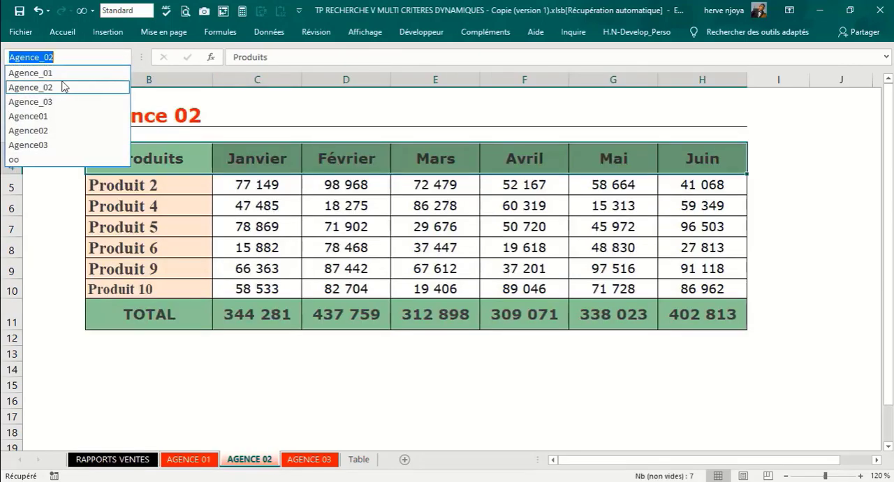
left_click(62, 75)
left_click(126, 57)
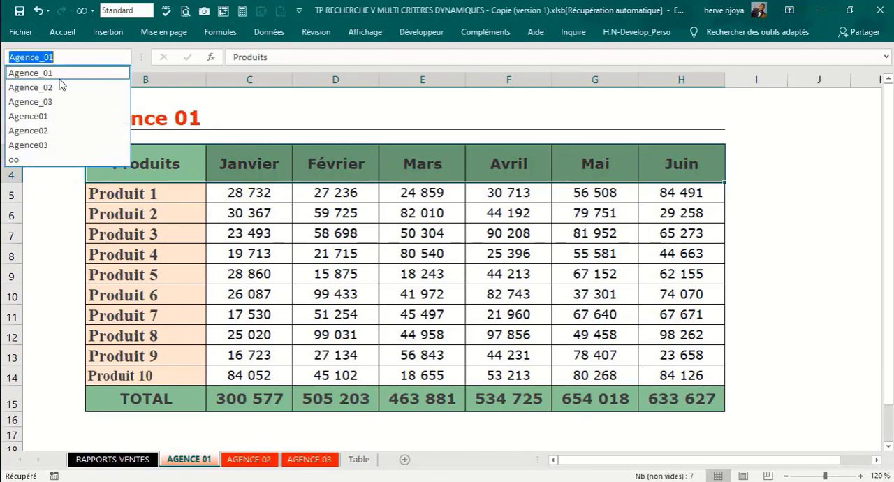
left_click(56, 103)
left_click(128, 57)
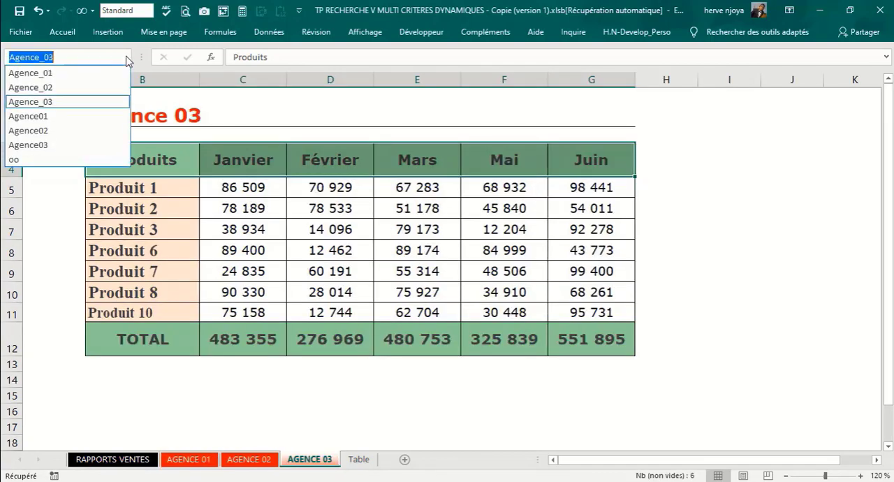
left_click(61, 74)
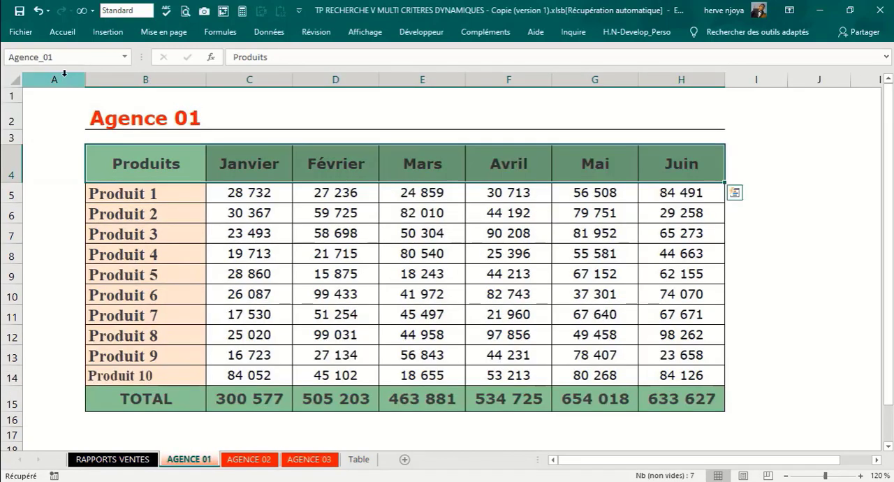
Step: In cell E2 of the RAPPORTS VENTES sheet, enter =EQUIV(C$4;INDIRECT(D2);0) to find the month's position in the agency header
left_click(112, 461)
left_click(450, 121)
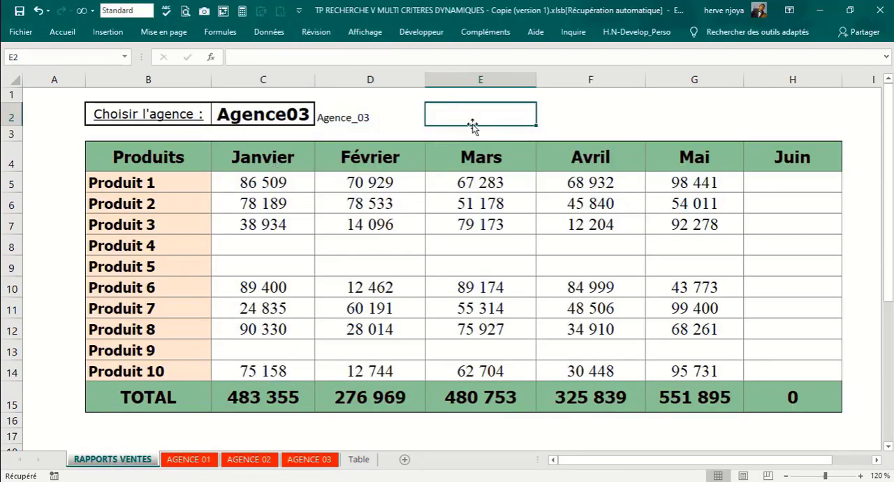
type("=eq")
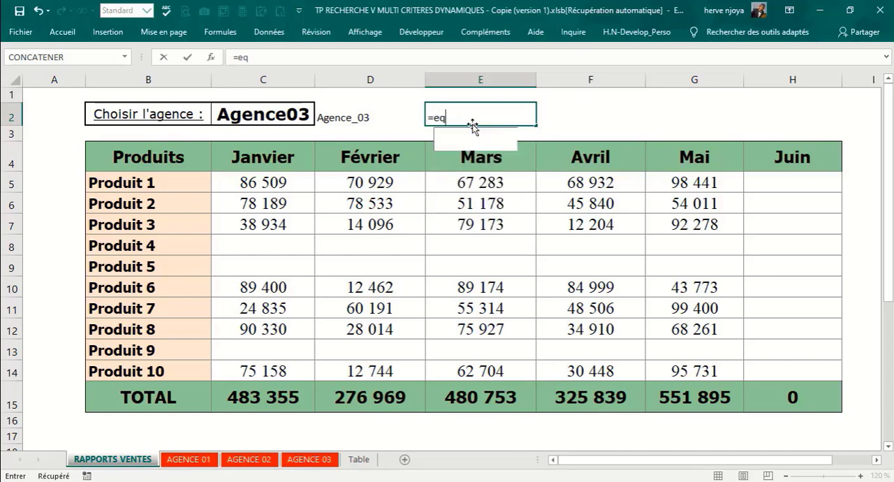
type("ui")
key("Tab")
left_click(251, 159)
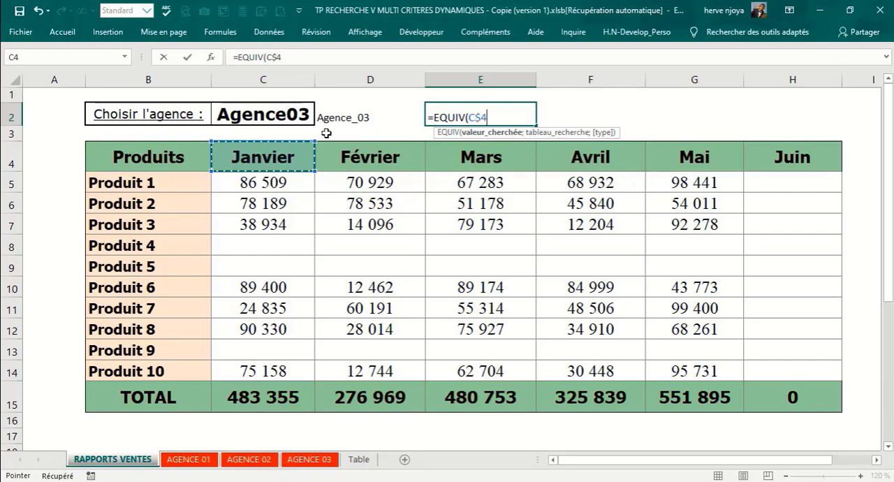
type(";")
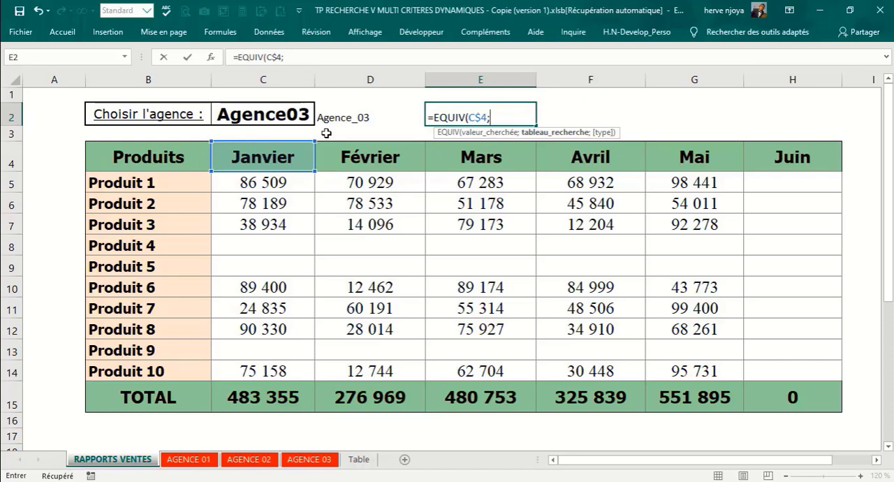
type("i")
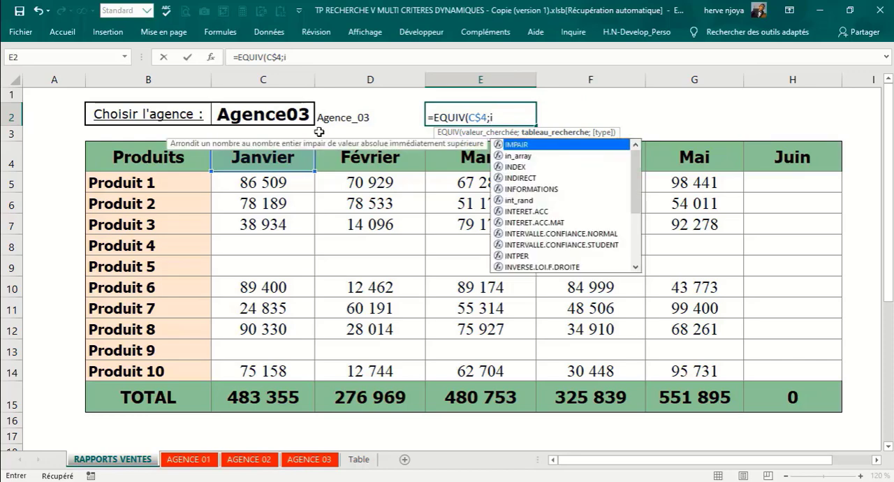
type("ndir")
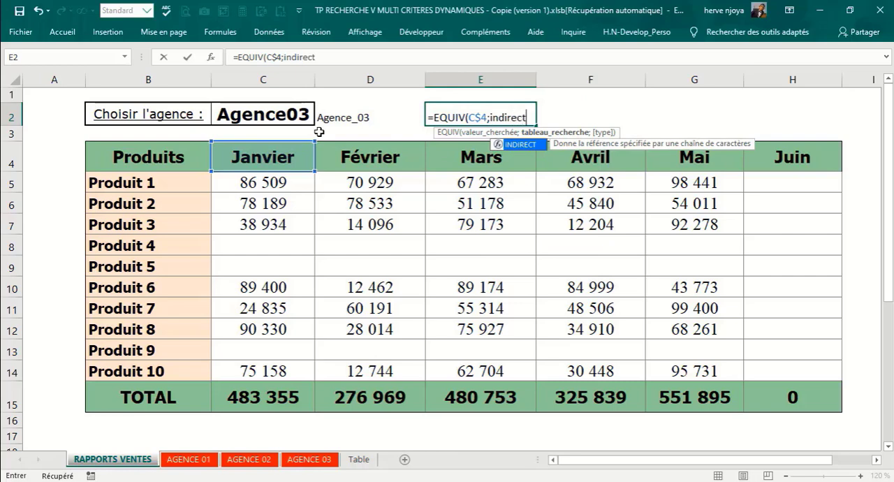
type("ect")
key("Tab")
left_click(335, 124)
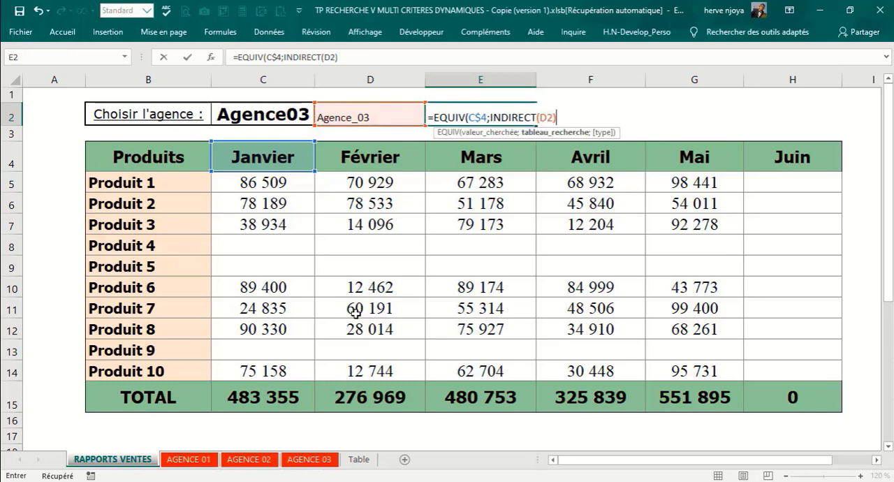
type(";")
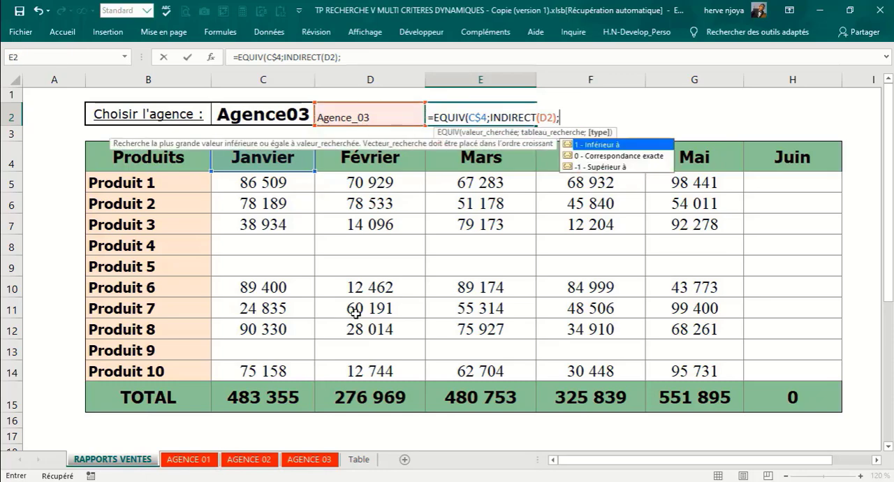
key("Down")
key("Tab")
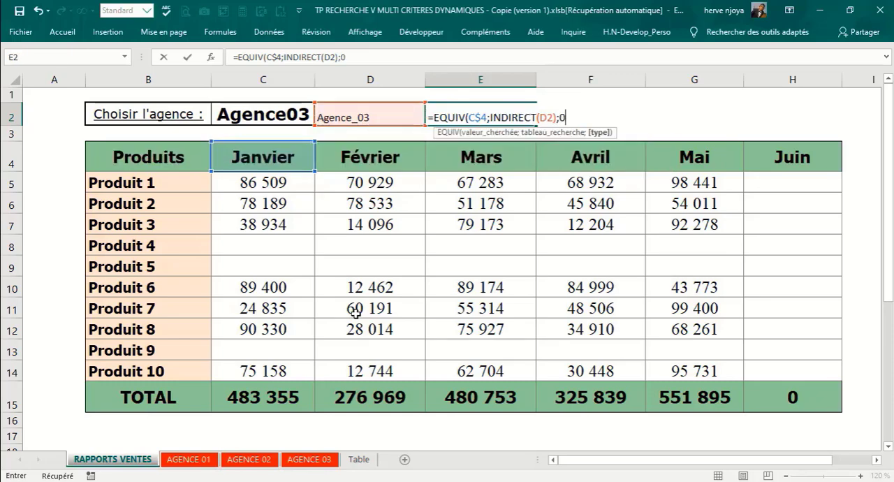
type(")")
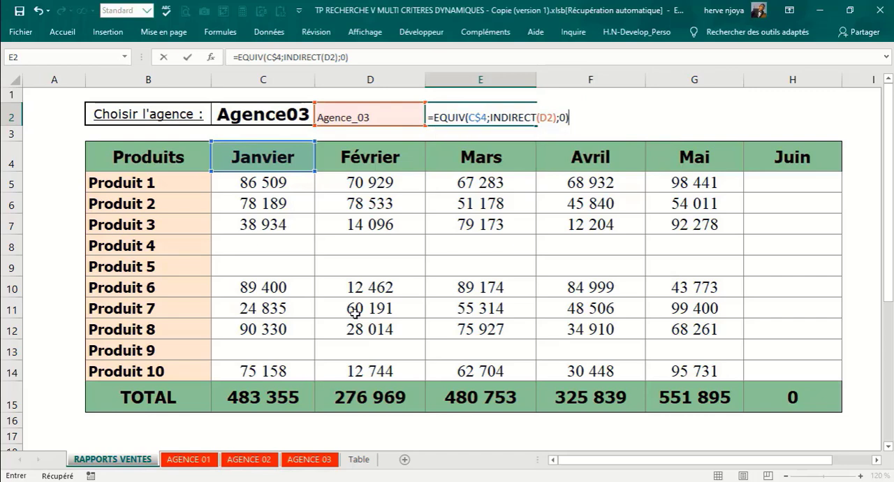
key("Return")
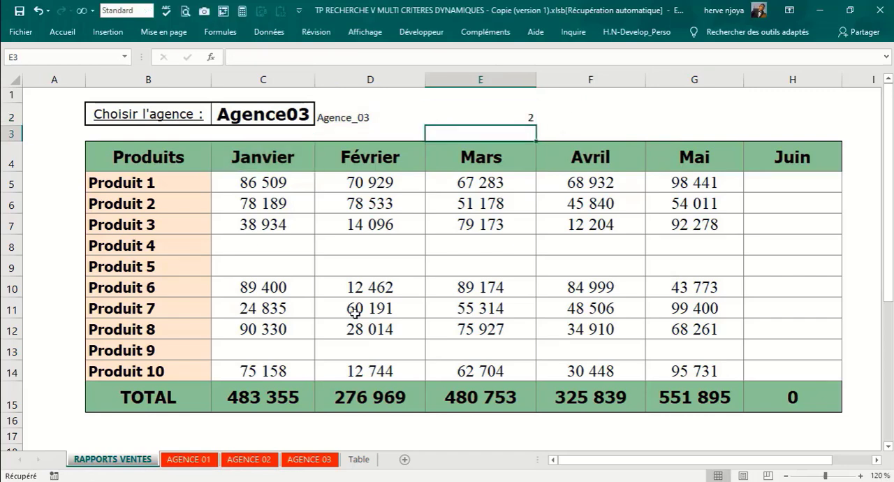
Step: Cut the EQUIV formula from E2 and substitute EQUIV(C$4;INDIRECT(D2);0) for COLONNE(C$4)-1 as the column index in C5's RECHERCHEV
left_click(481, 114)
left_click_drag(350, 57, 224, 61)
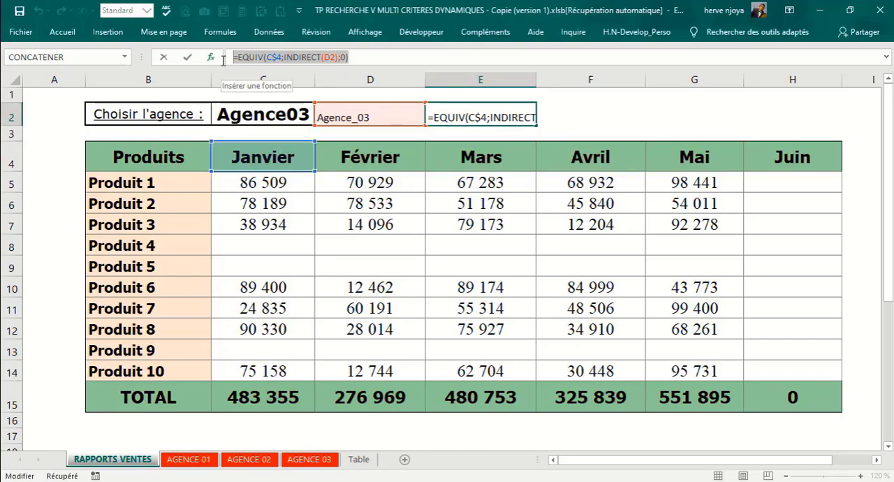
key("ctrl+x")
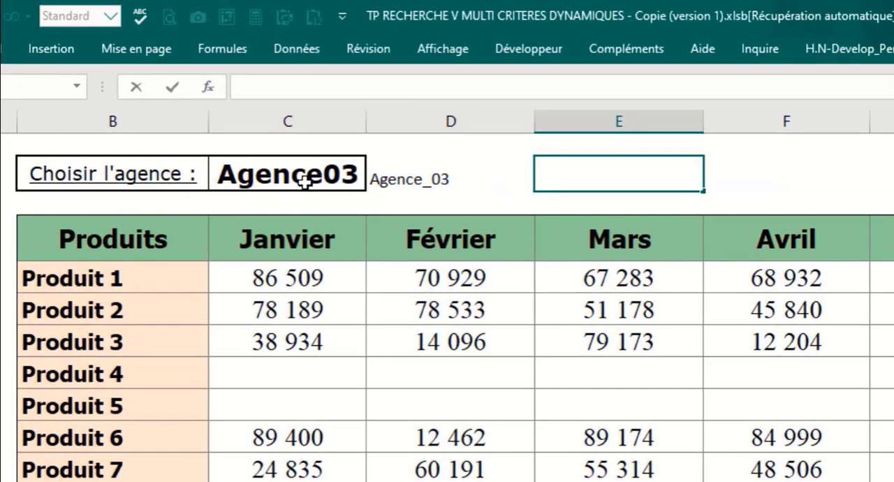
left_click(309, 285)
left_click(584, 88)
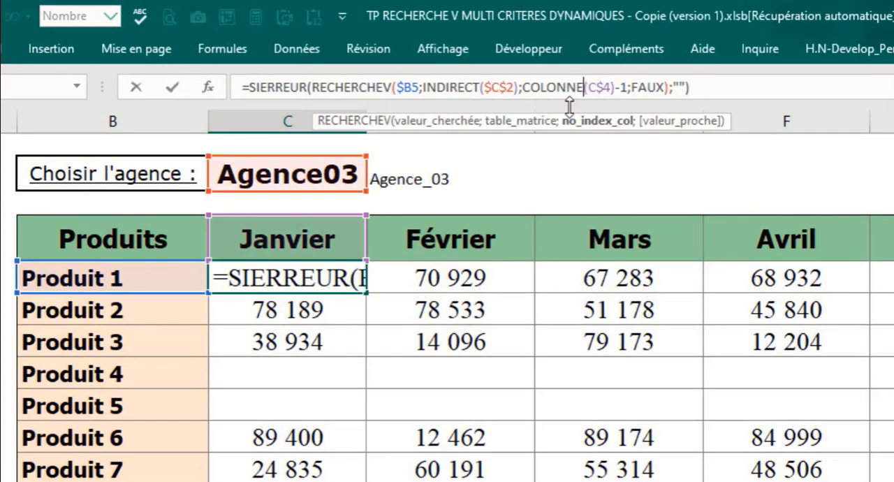
left_click(599, 127)
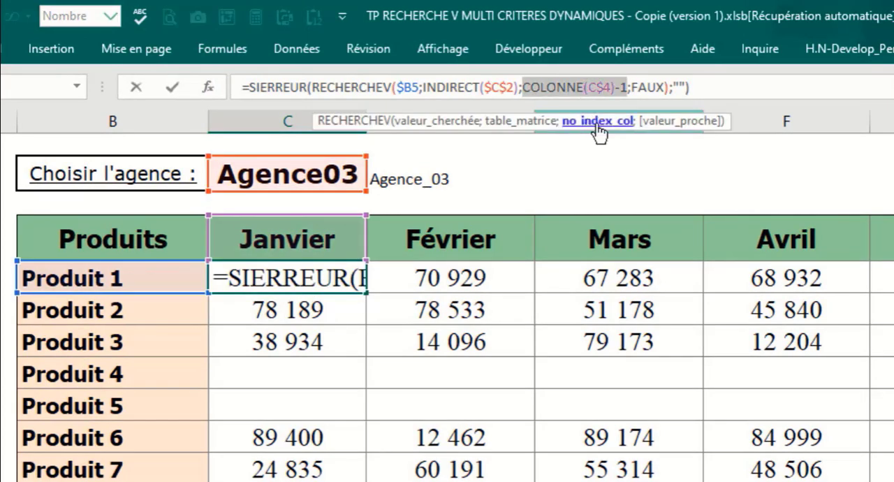
key("ctrl+v")
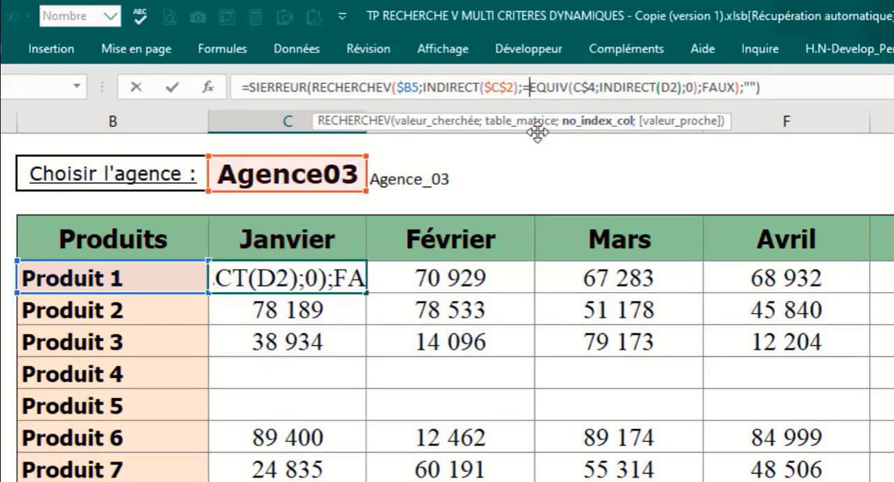
key("BackSpace")
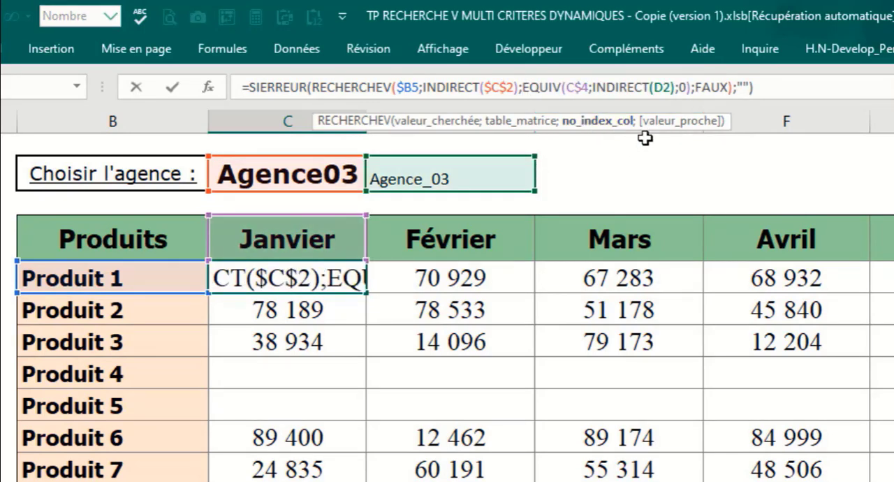
left_click(778, 87)
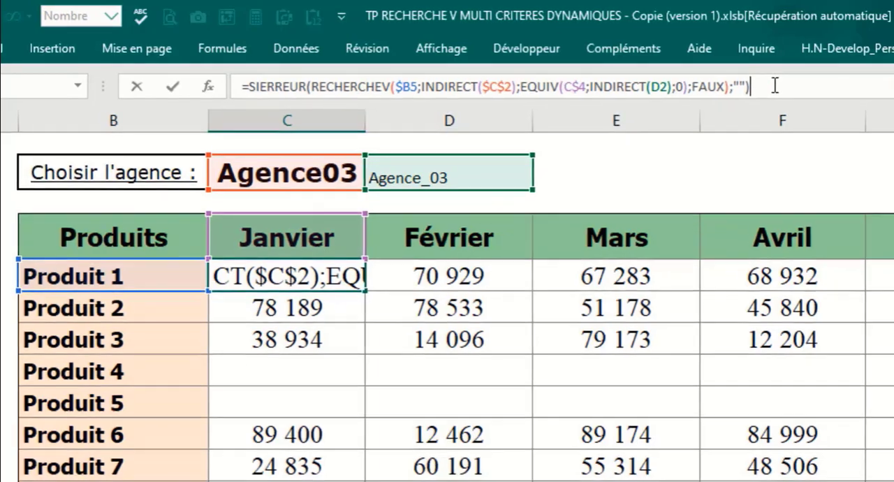
key("Return")
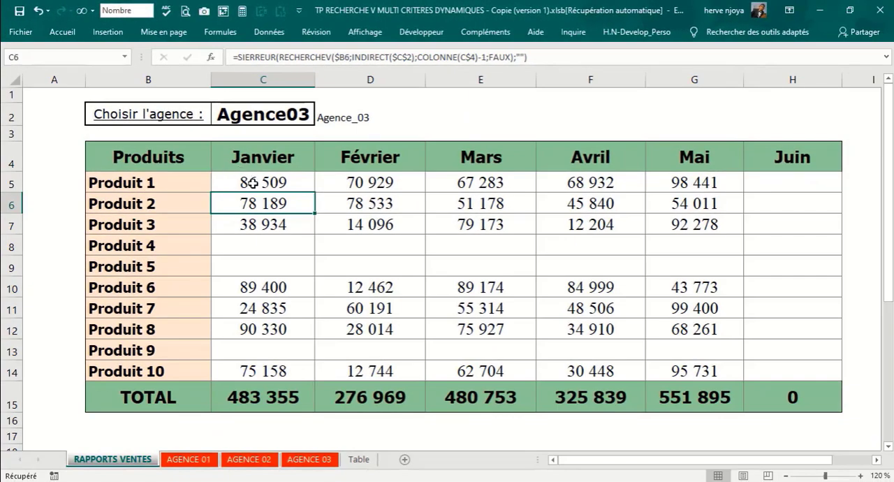
Step: Try filling C5's formula with the relative D2 reference across C5:H14, and inspect the INDIRECT reference in D9
left_click_drag(254, 182, 767, 368)
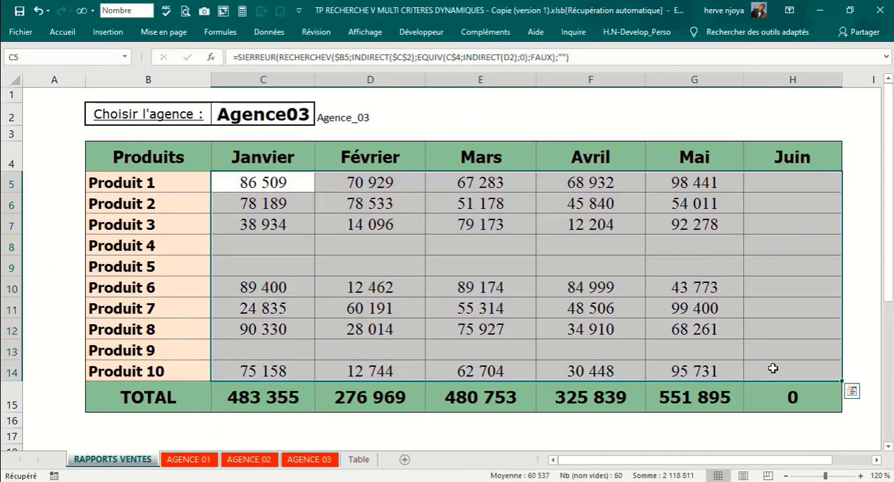
key("F2")
key("ctrl+Return")
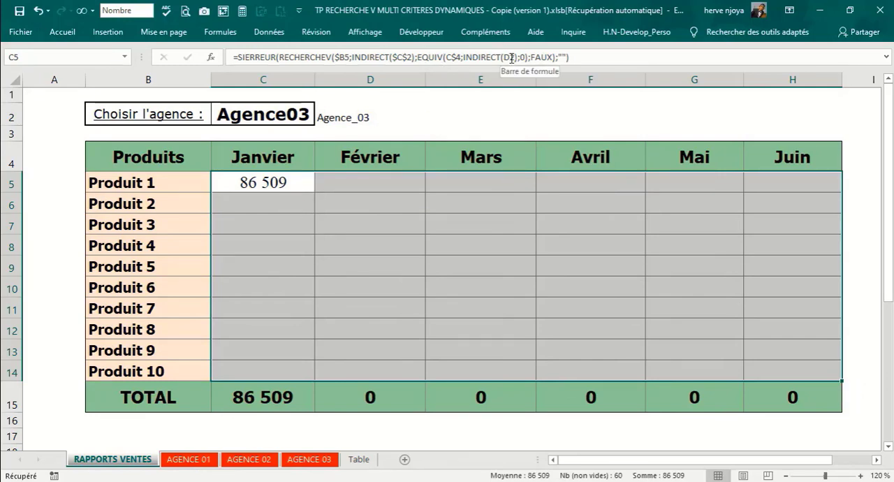
left_click(369, 265)
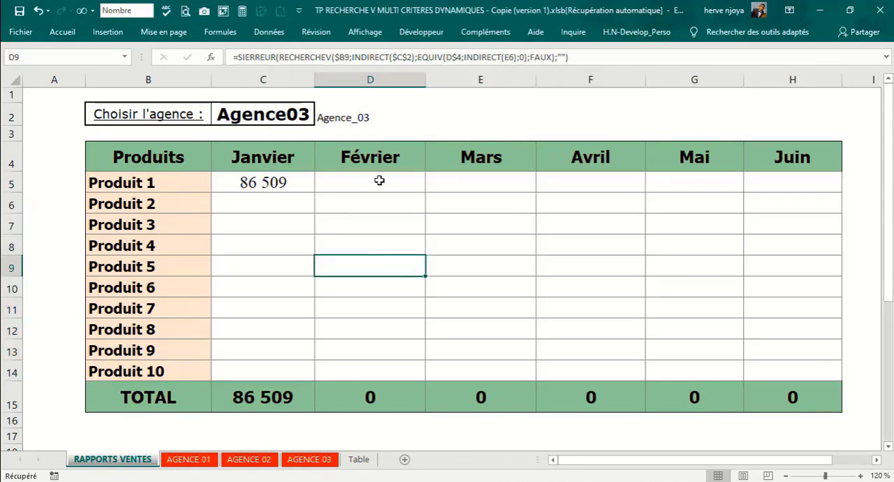
left_click(519, 58)
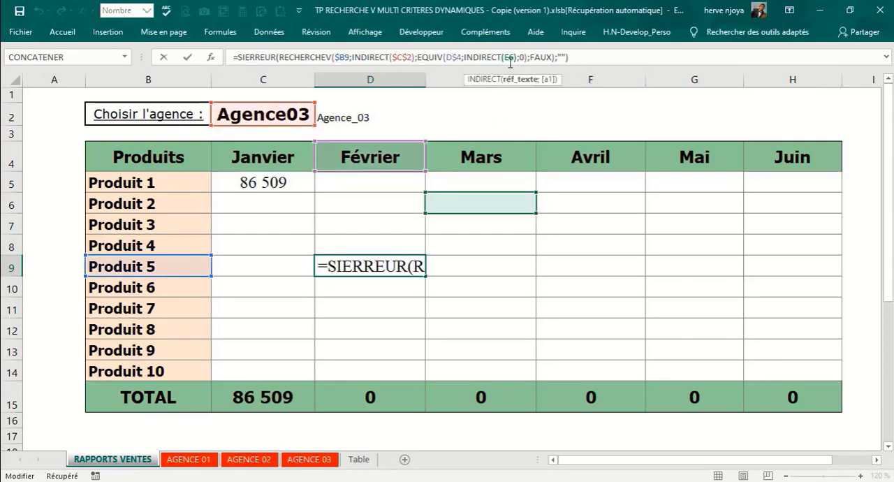
key("Return")
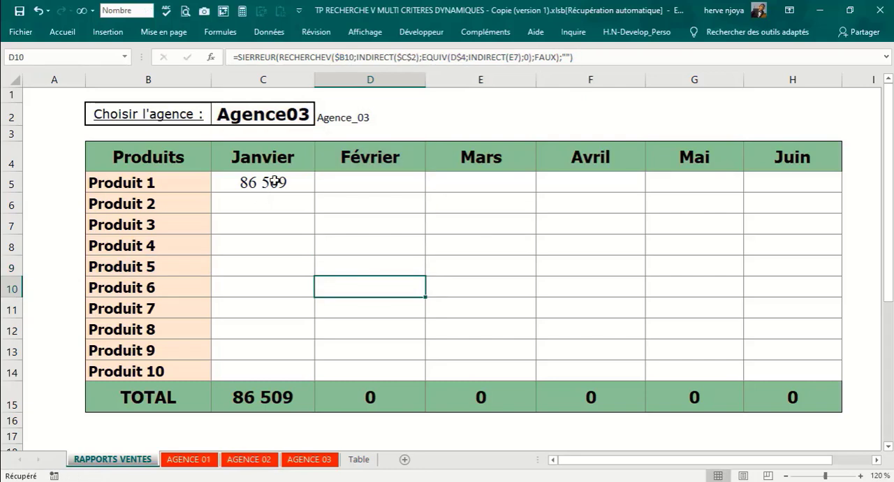
Step: Make the D2 reference absolute as $D$2 inside the EQUIV function's INDIRECT in C5's formula
left_click(271, 180)
left_click(514, 57)
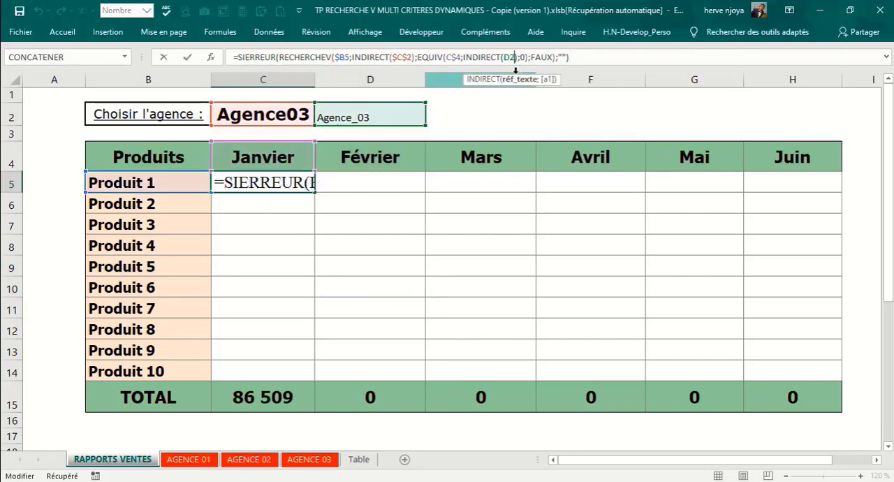
key("F4")
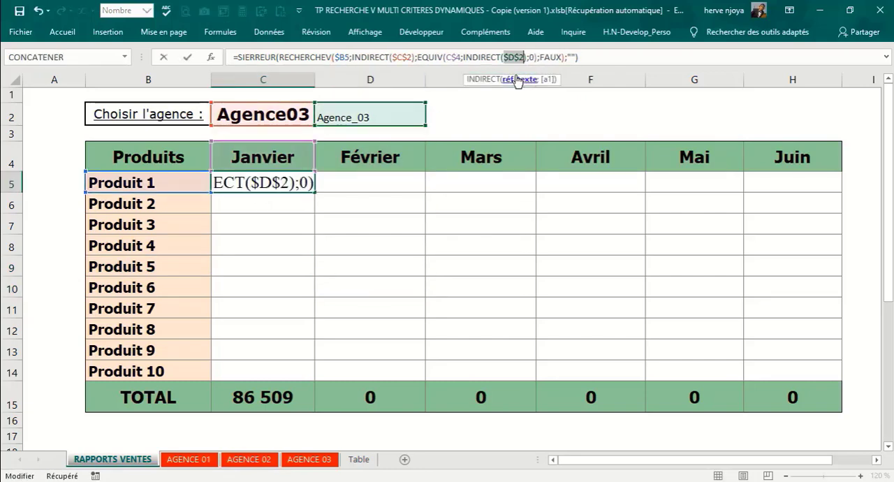
key("Return")
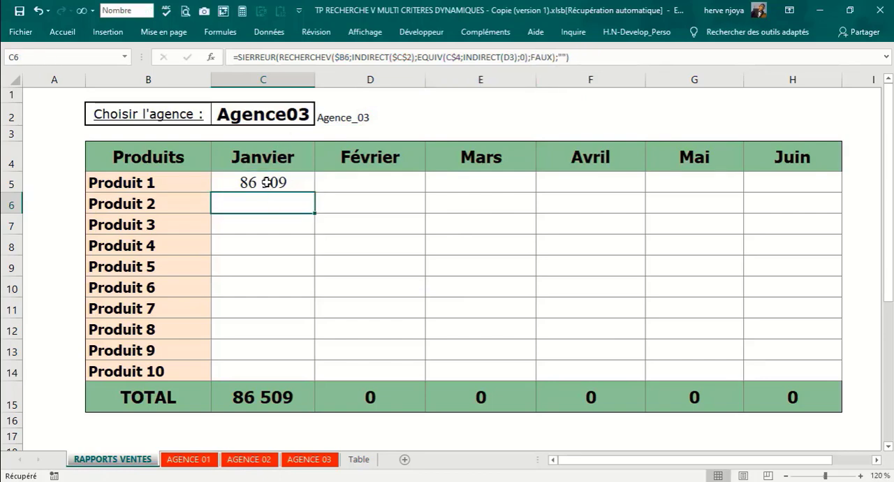
Step: Fill the range C5:H14 with C5's formula, covering all products from Janvier to Juin
left_click_drag(268, 182, 764, 373)
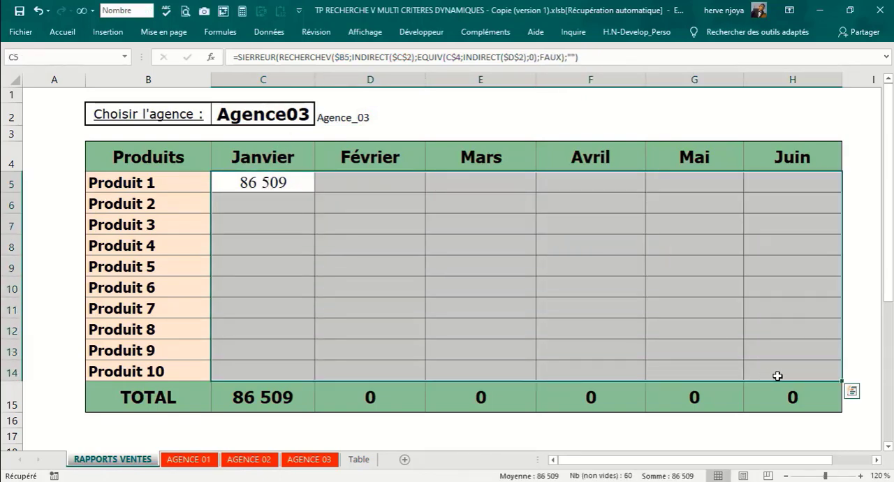
key("F2")
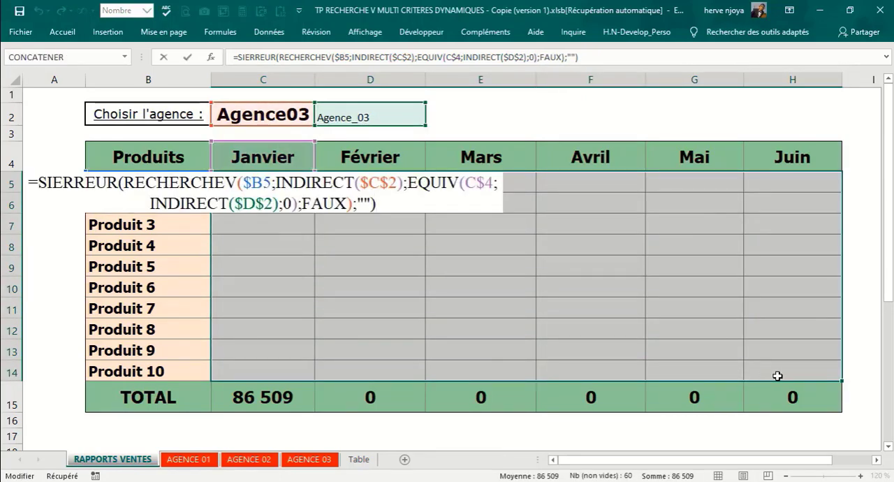
key("ctrl+Return")
left_click(620, 249)
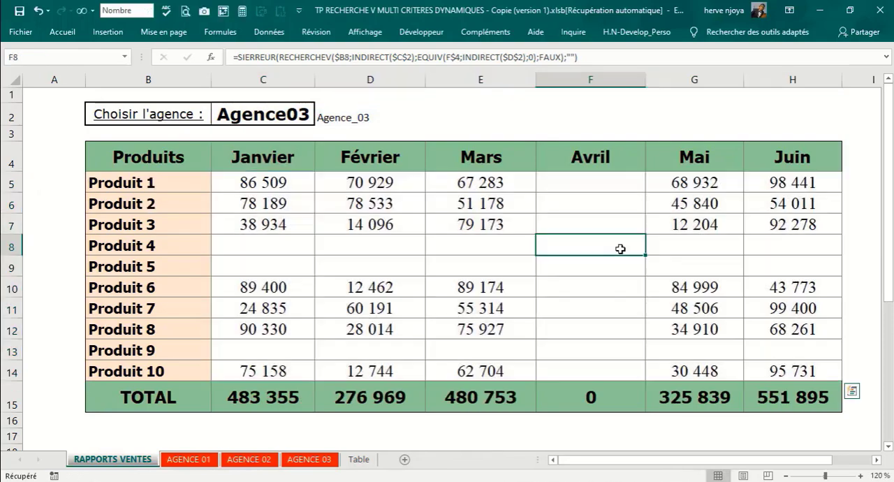
Step: Hide the header range name in D2 by setting its font colour to white
left_click(325, 116)
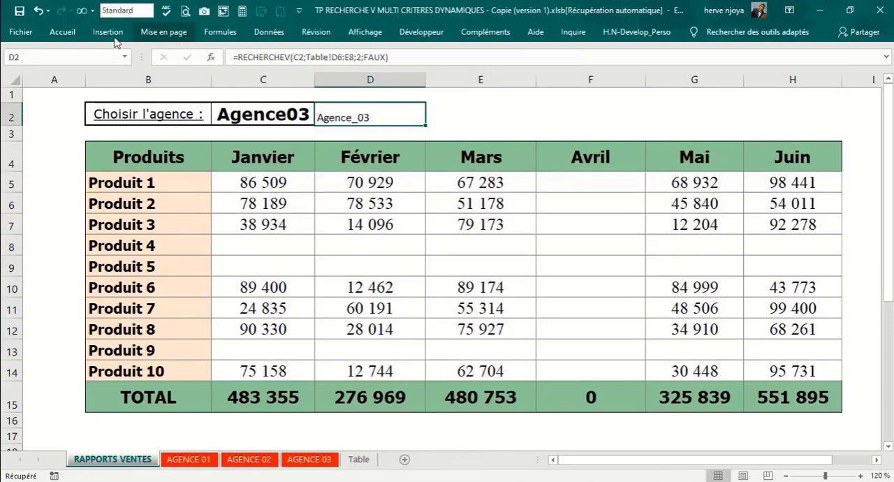
left_click(49, 29)
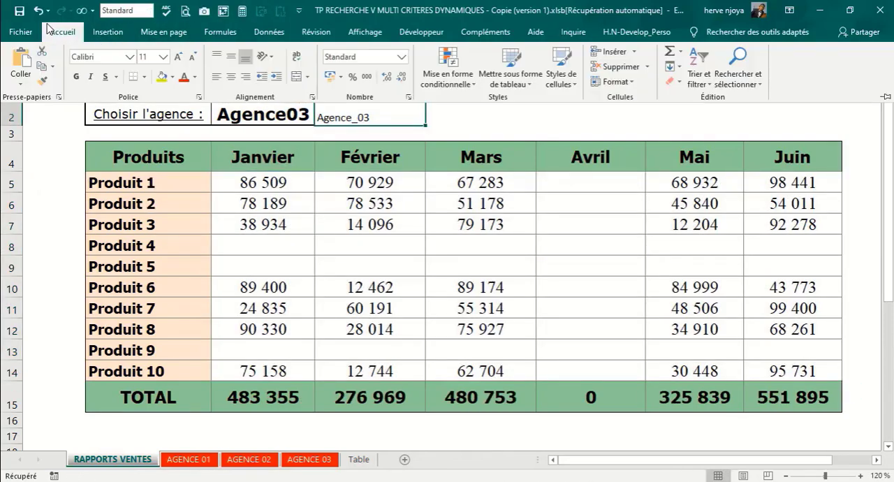
left_click(195, 78)
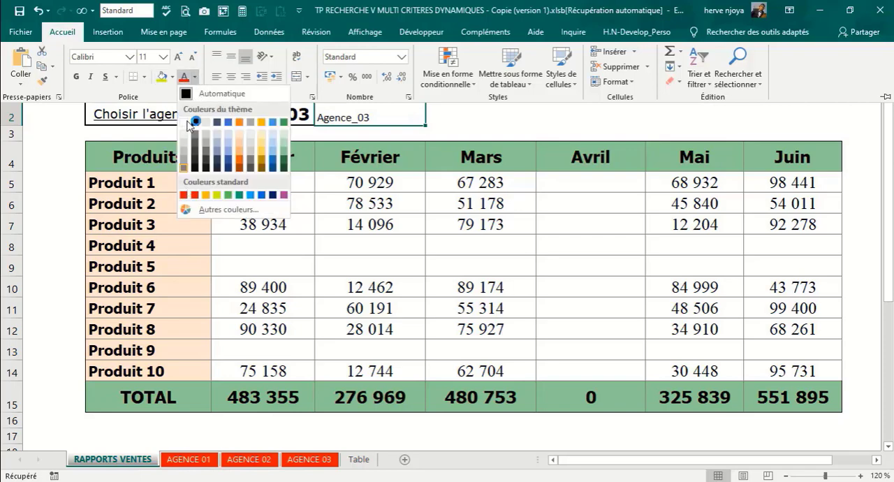
left_click(188, 123)
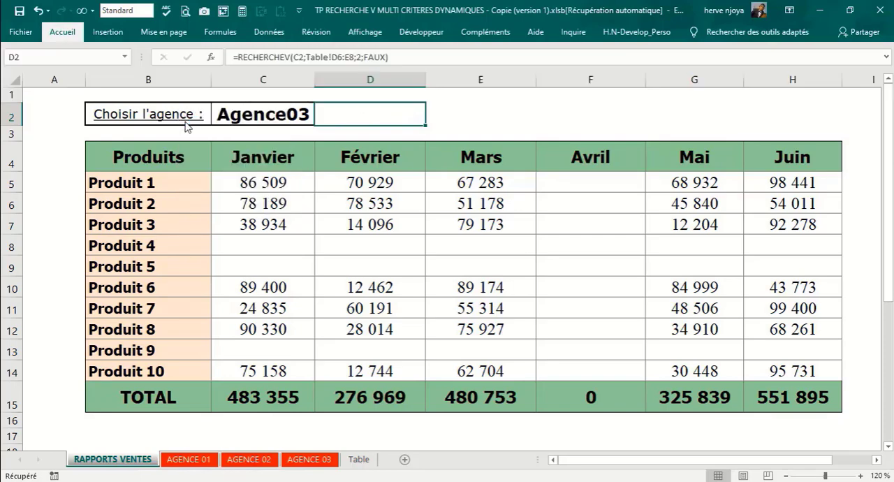
left_click(512, 114)
Step: Test the report by switching the agency selector in C2 to Agence02, Agence01 and back to Agence03
left_click(296, 116)
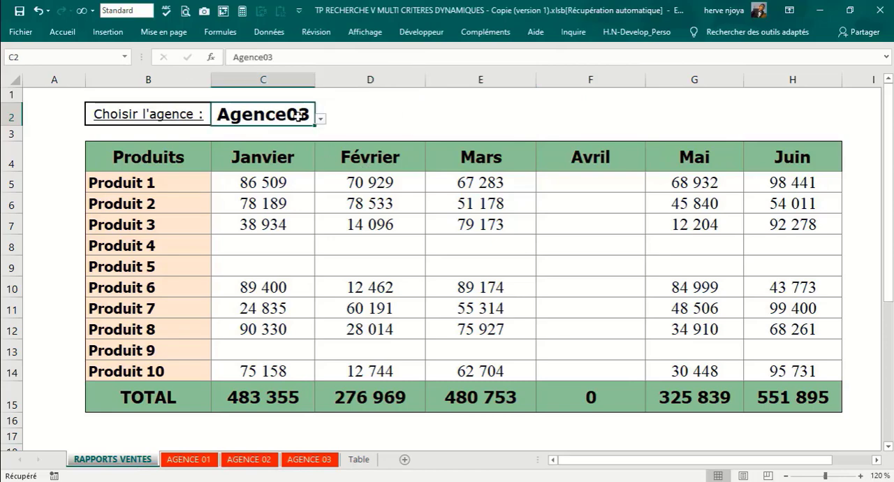
left_click(320, 119)
left_click(290, 141)
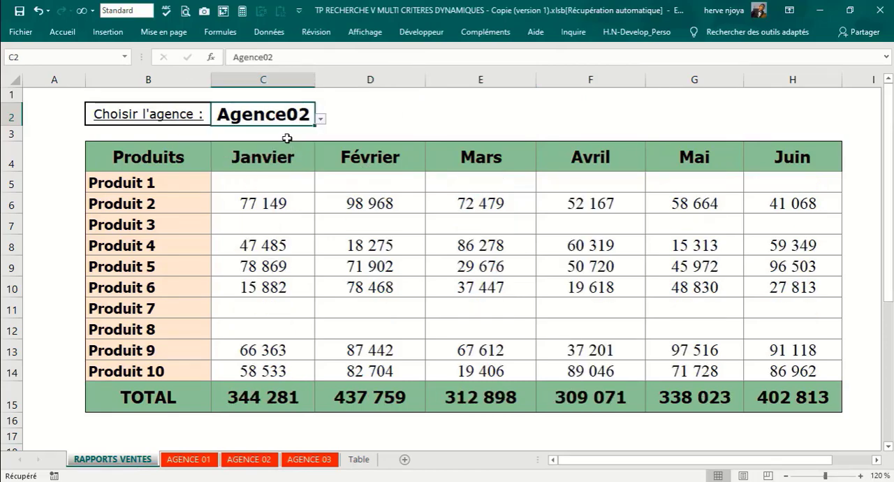
left_click(320, 120)
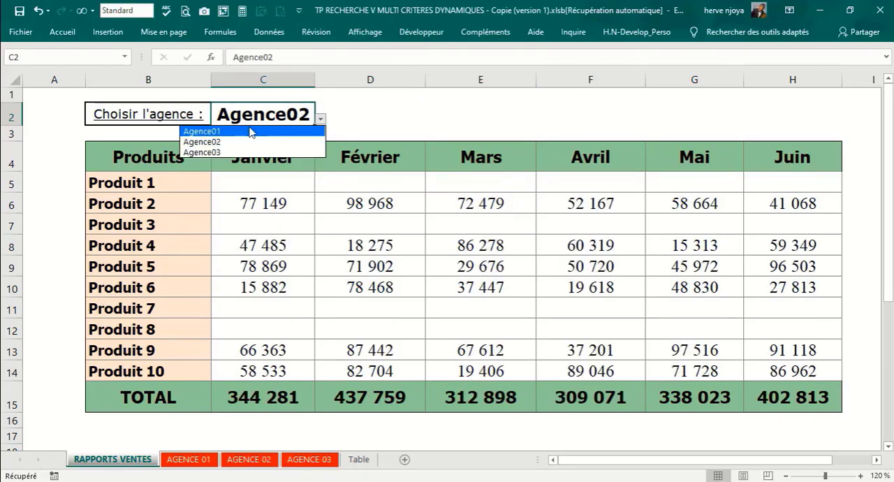
left_click(250, 129)
left_click(321, 121)
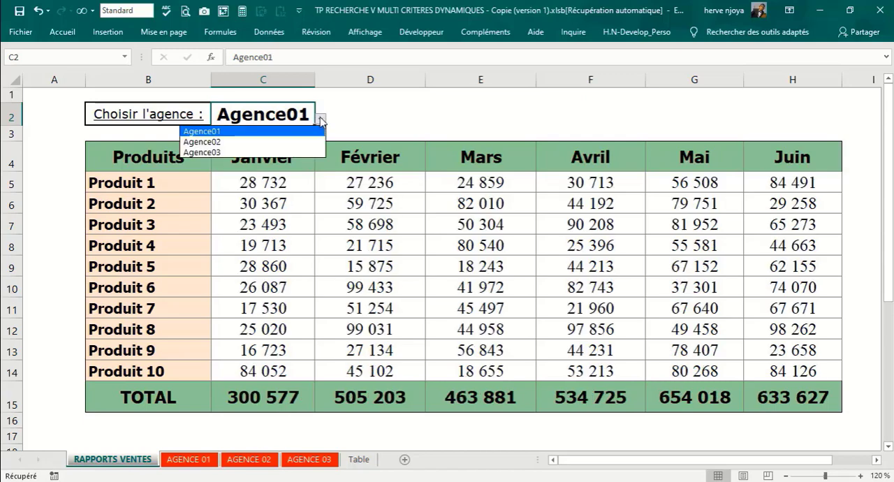
left_click(226, 154)
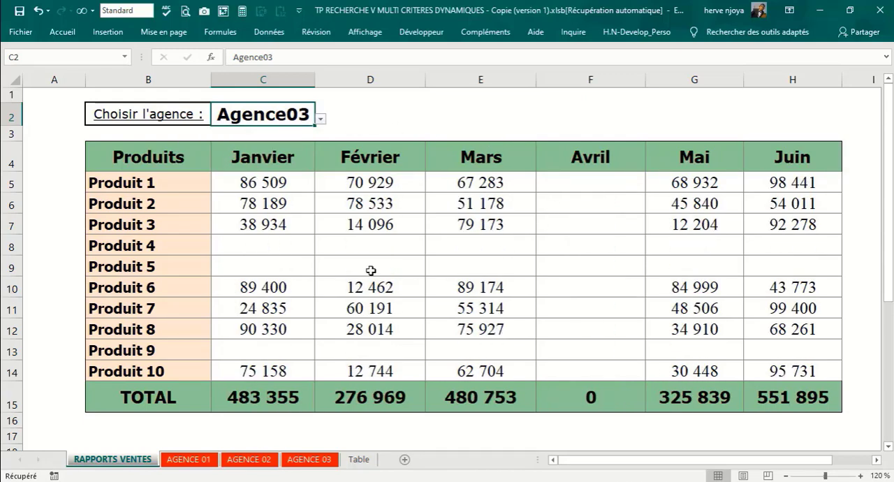